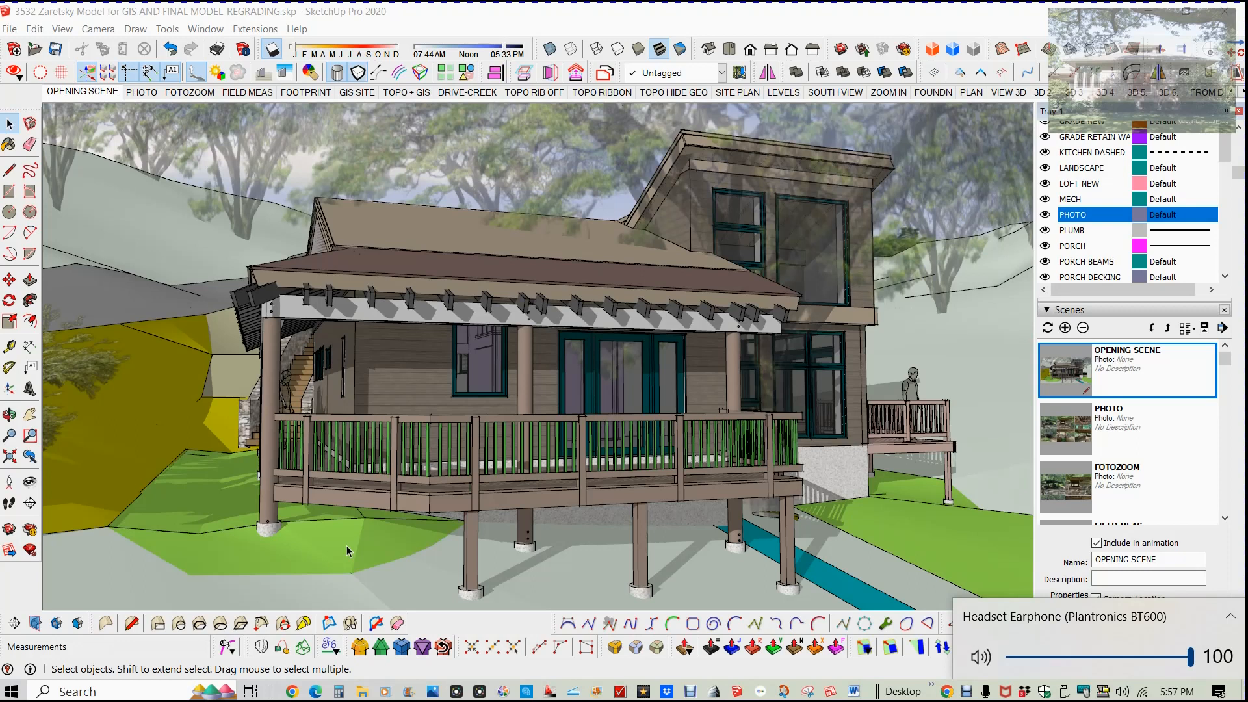
Examine the west pole barn photo up close in the PHOTO scene and return to OPENING SCENE.
{"action": "left_click", "coordinate": [151, 96]}
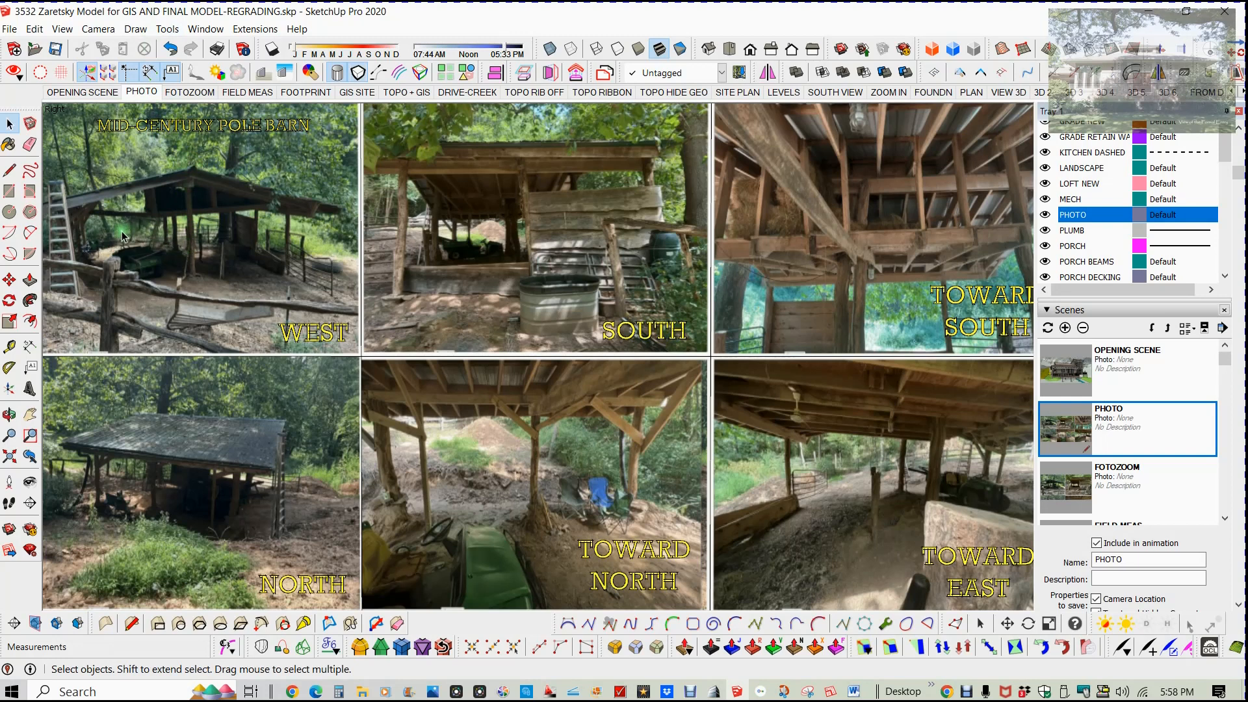
{"action": "scroll", "coordinate": [61, 228], "scroll_direction": "up", "scroll_amount": 4}
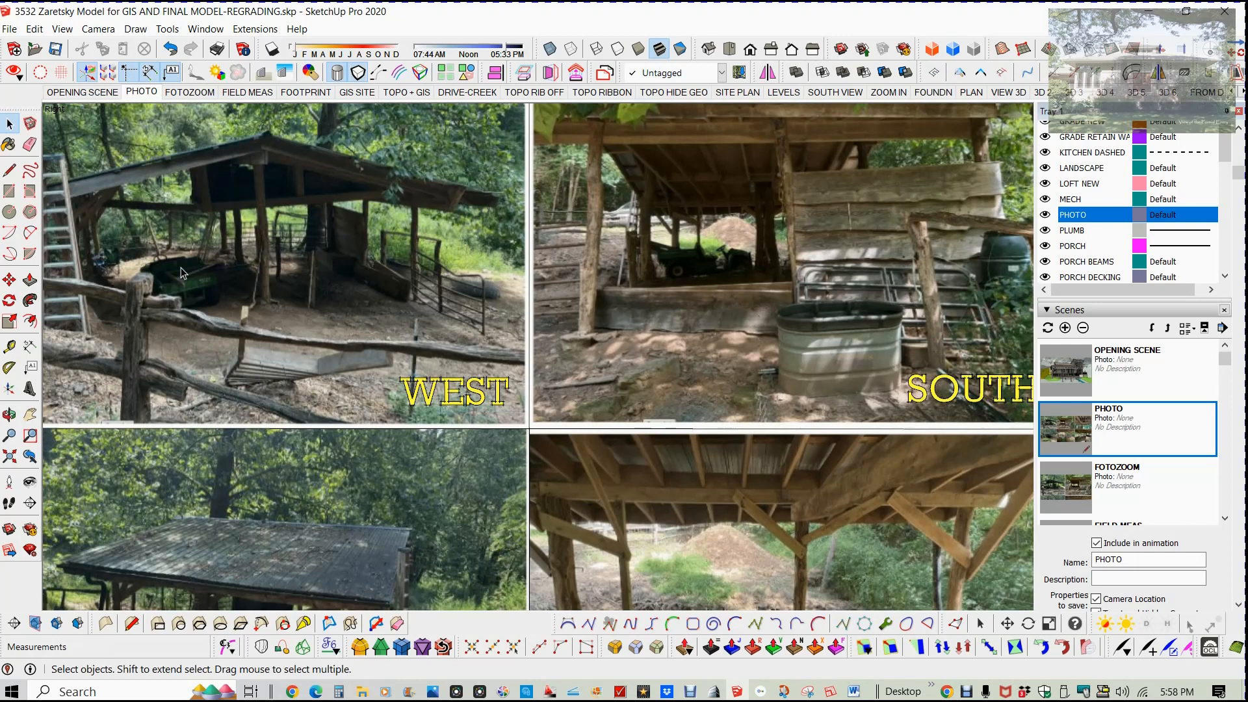
{"action": "scroll", "coordinate": [234, 228], "scroll_direction": "up", "scroll_amount": 1}
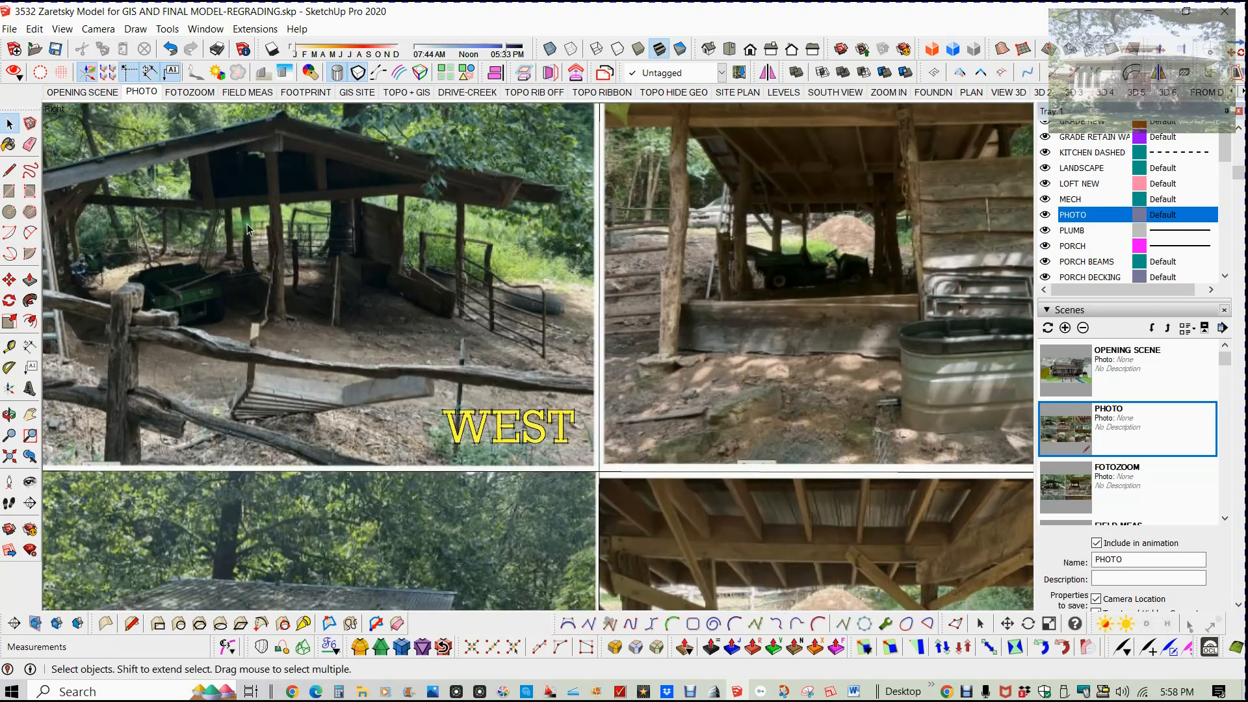
{"action": "left_click", "coordinate": [273, 311]}
{"action": "left_click", "coordinate": [297, 299]}
{"action": "left_click", "coordinate": [151, 148]}
{"action": "left_click", "coordinate": [96, 93]}
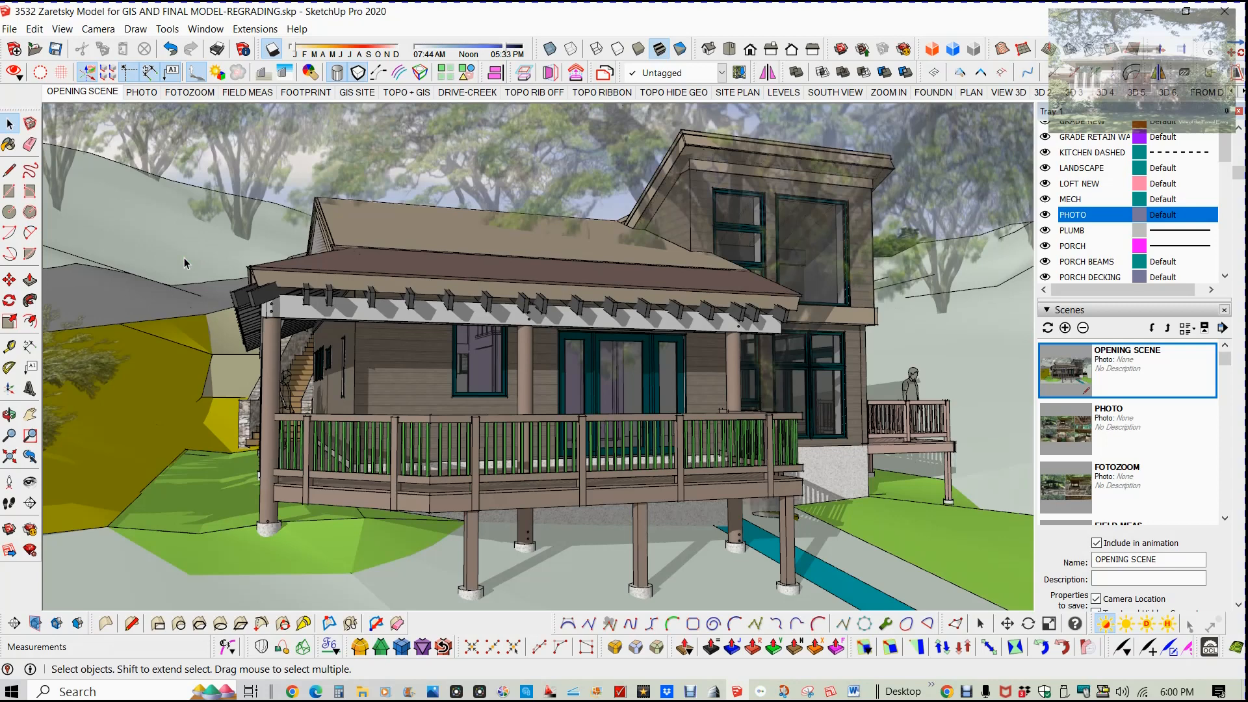
View the PHOTO scene and the FOTOZOOM scene, examining the west and south pole barn photos at different magnifications.
{"action": "left_click", "coordinate": [140, 91]}
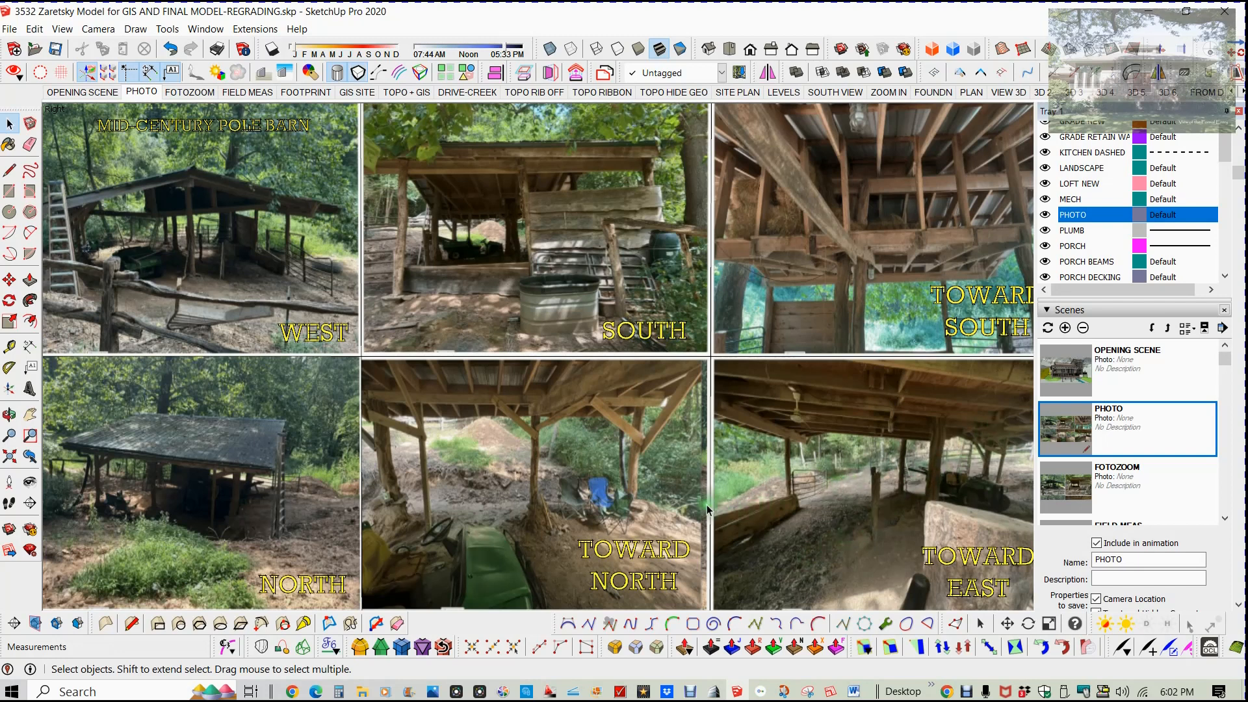
{"action": "left_click", "coordinate": [189, 92]}
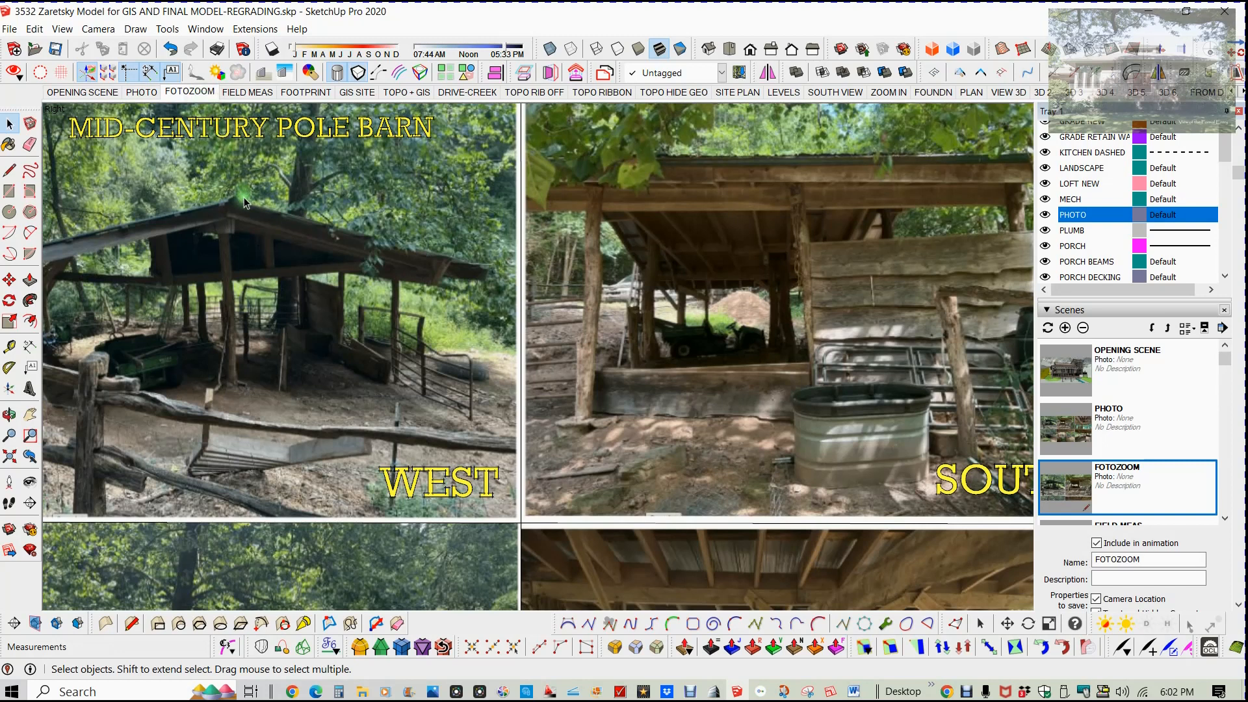
{"action": "scroll", "coordinate": [255, 273], "scroll_direction": "up", "scroll_amount": 5}
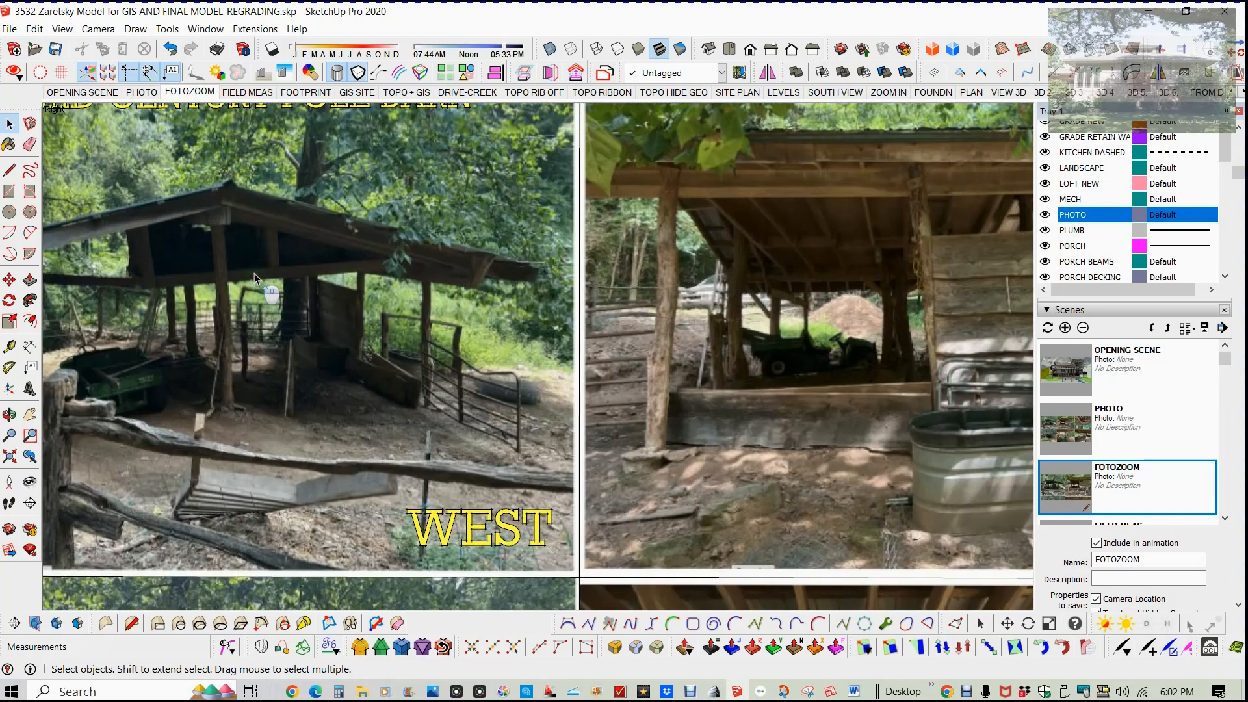
{"action": "scroll", "coordinate": [254, 273], "scroll_direction": "down", "scroll_amount": 4}
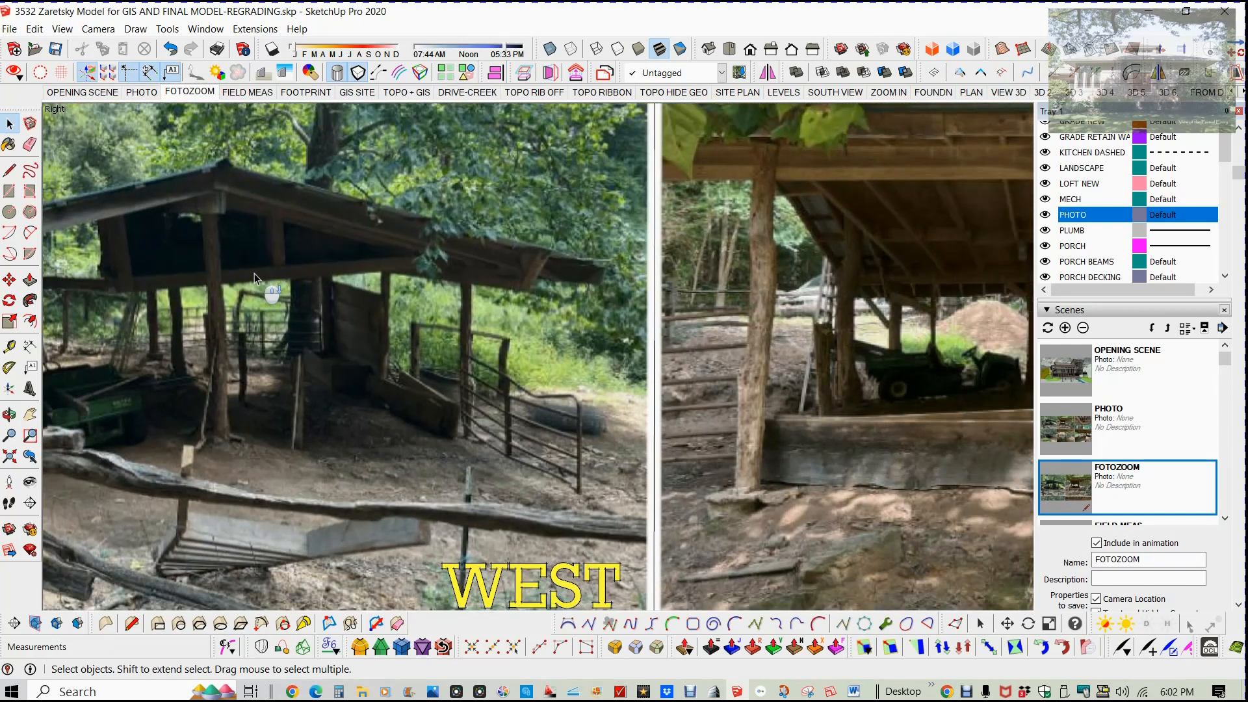
{"action": "scroll", "coordinate": [254, 273], "scroll_direction": "down", "scroll_amount": 5}
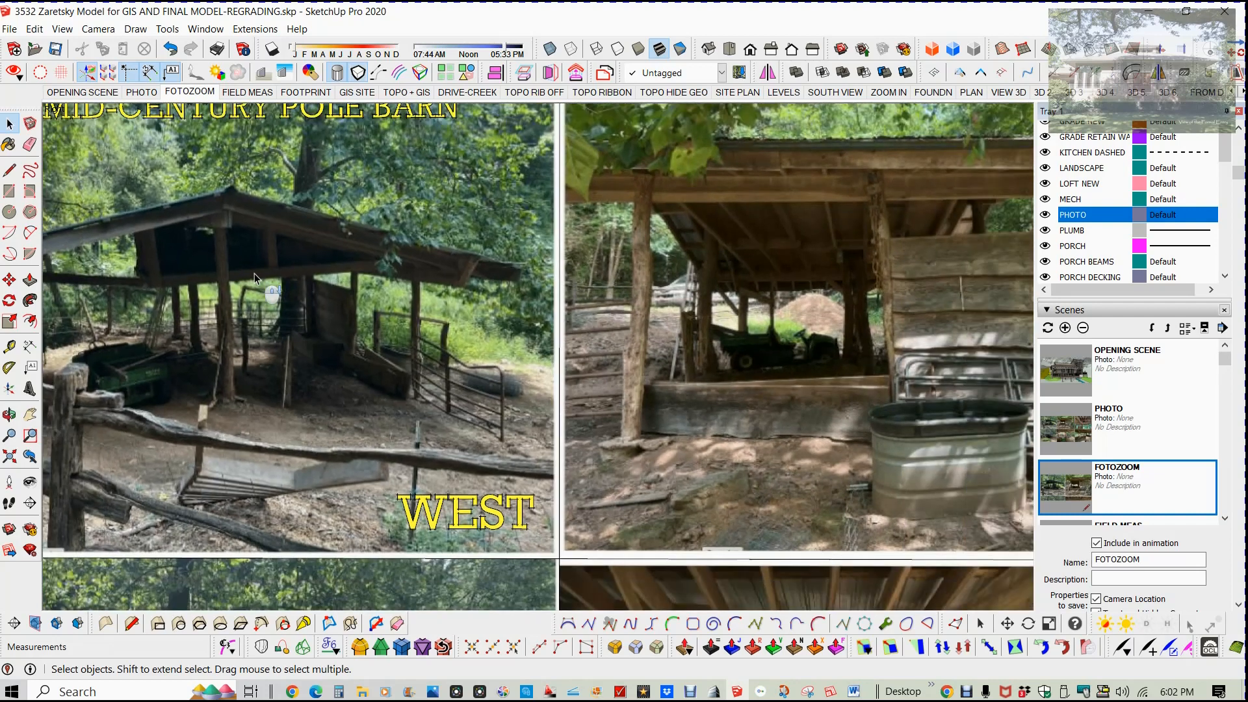
{"action": "scroll", "coordinate": [256, 276], "scroll_direction": "down", "scroll_amount": 6}
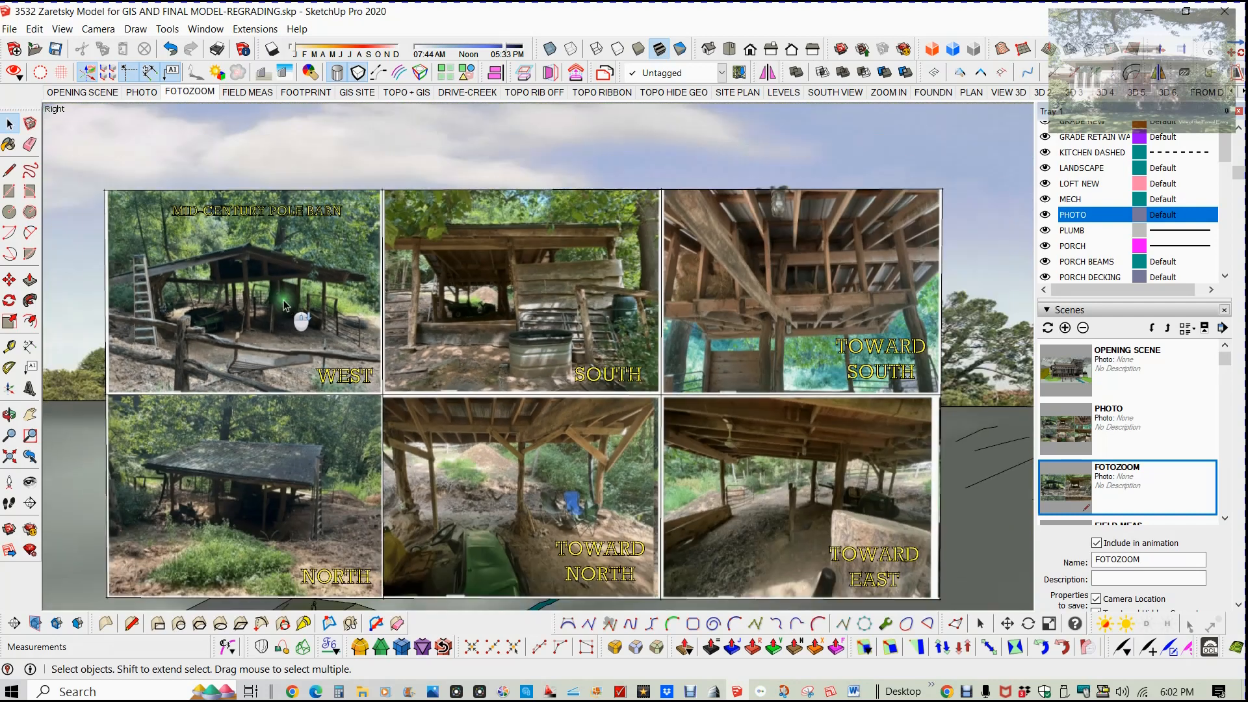
Examine from several angles how the pole barn photo board stands in the 3D site model relative to the house and terrain.
{"action": "scroll", "coordinate": [289, 306], "scroll_direction": "down", "scroll_amount": 1}
{"action": "middle_click_drag", "start_coordinate": [290, 305], "coordinate": [533, 419]}
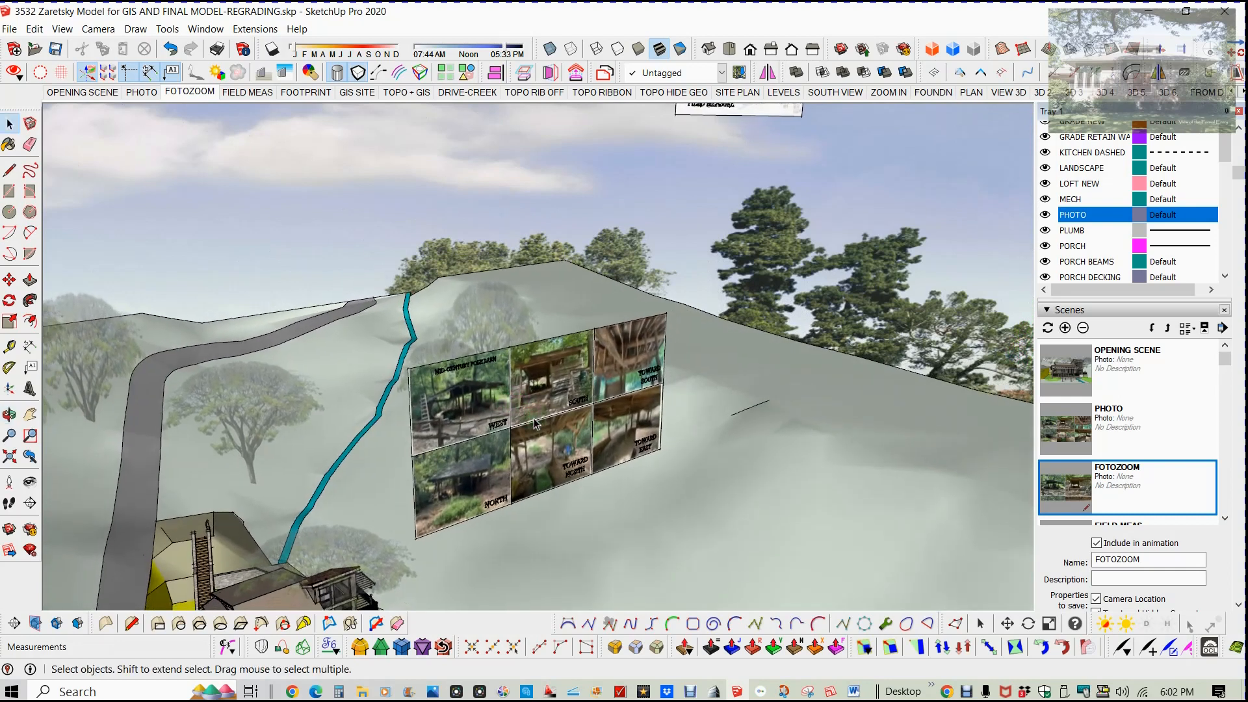
{"action": "middle_click_drag", "start_coordinate": [531, 429], "coordinate": [400, 276]}
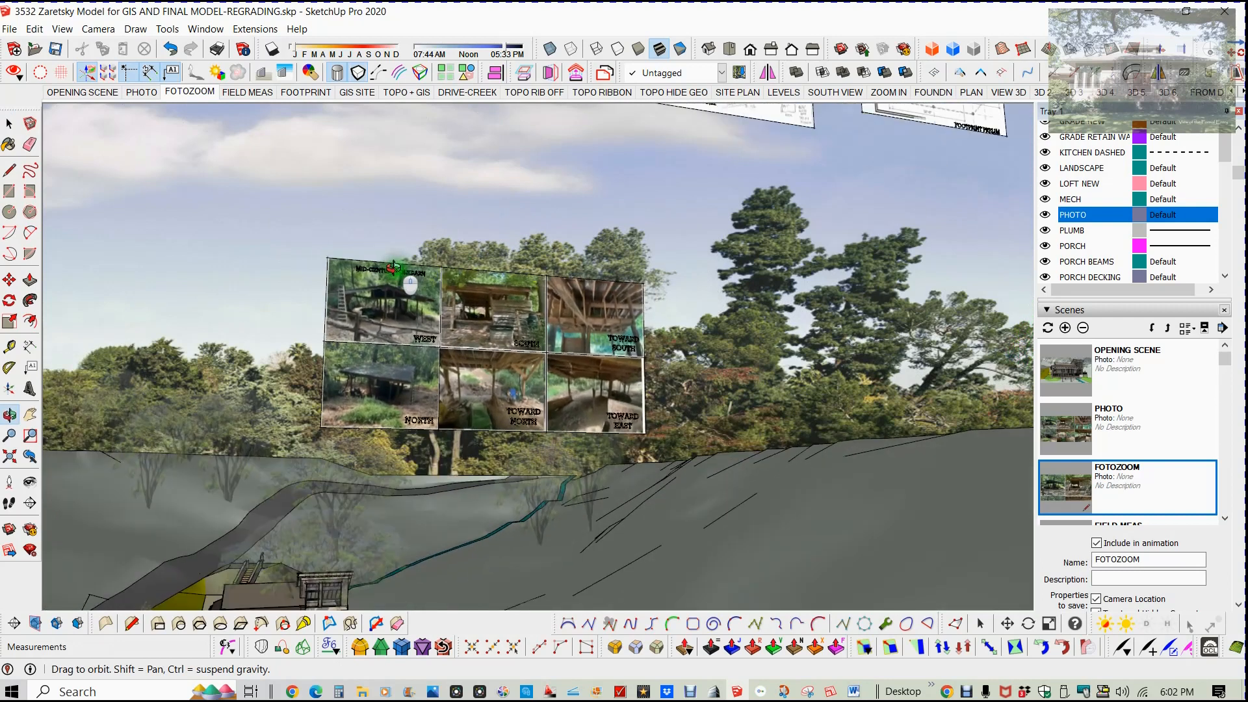
{"action": "scroll", "coordinate": [419, 312], "scroll_direction": "down", "scroll_amount": 5}
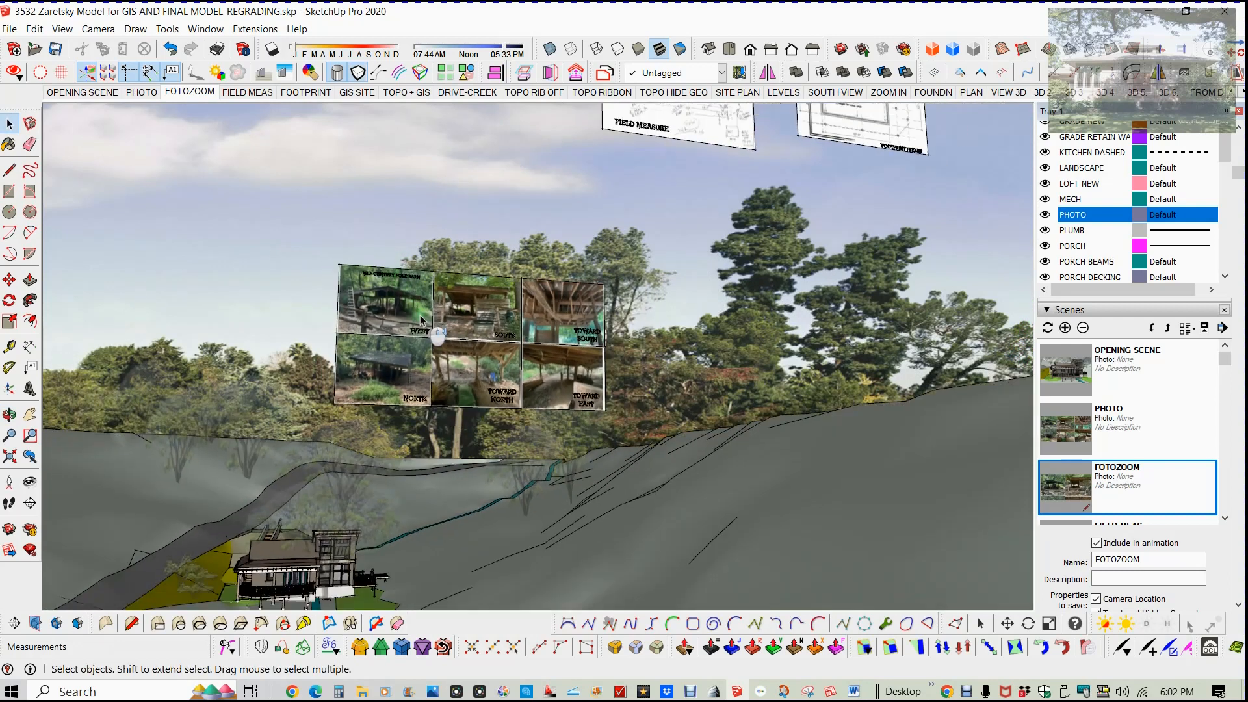
{"action": "scroll", "coordinate": [827, 137], "scroll_direction": "up", "scroll_amount": 2}
{"action": "scroll", "coordinate": [827, 139], "scroll_direction": "down", "scroll_amount": 3}
{"action": "scroll", "coordinate": [827, 136], "scroll_direction": "down", "scroll_amount": 1}
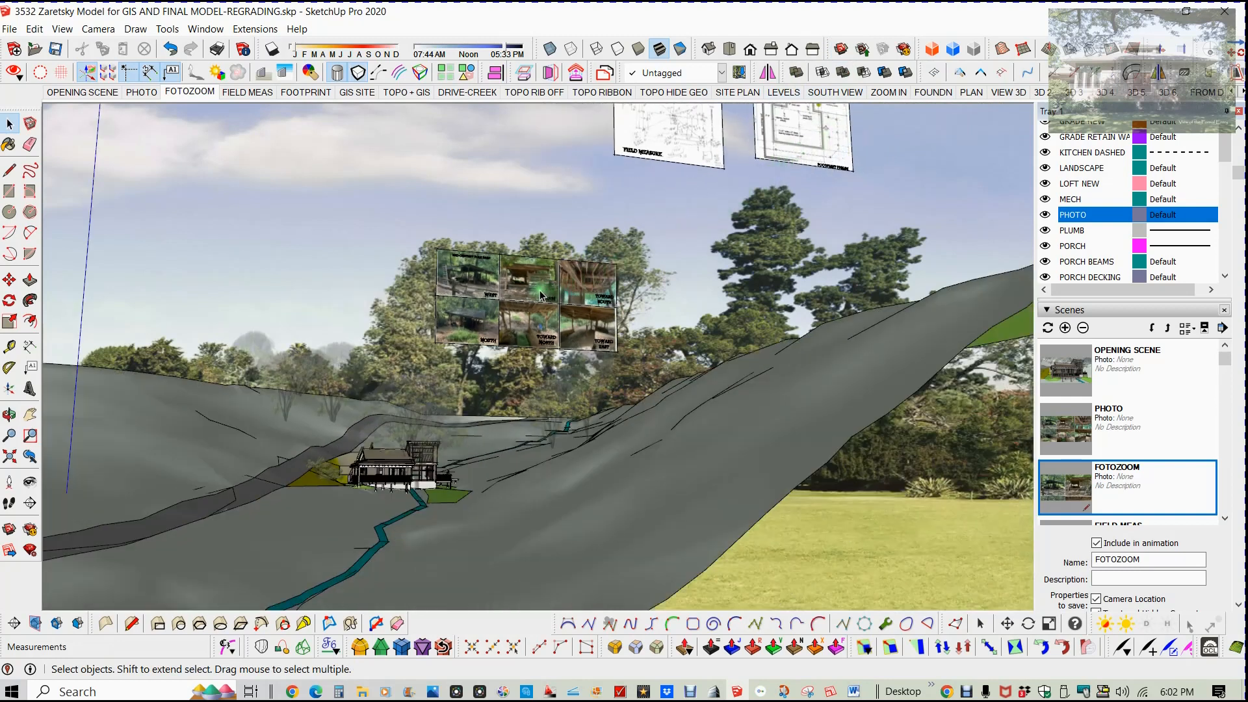
{"action": "scroll", "coordinate": [524, 294], "scroll_direction": "up", "scroll_amount": 6}
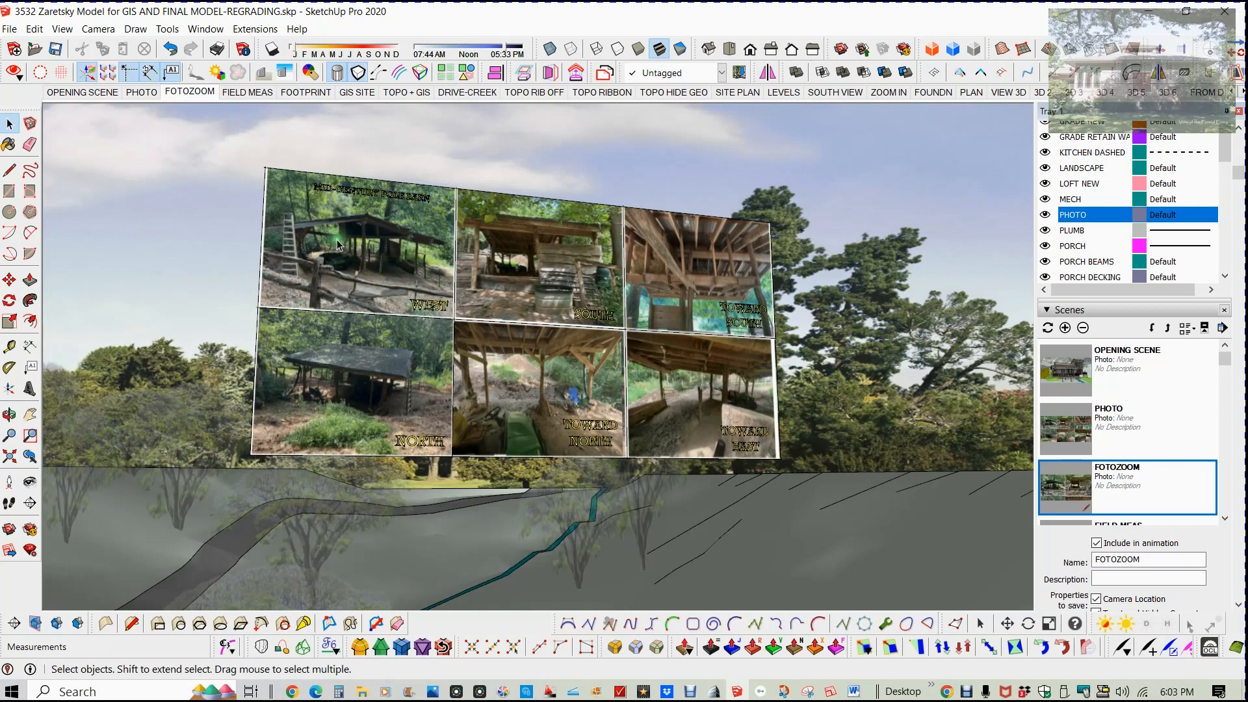
Try to import COLOR SITE PLAN - GRADING.png as a texture and place it on the pole barn photo board.
{"action": "left_click", "coordinate": [9, 29]}
{"action": "left_click", "coordinate": [60, 231]}
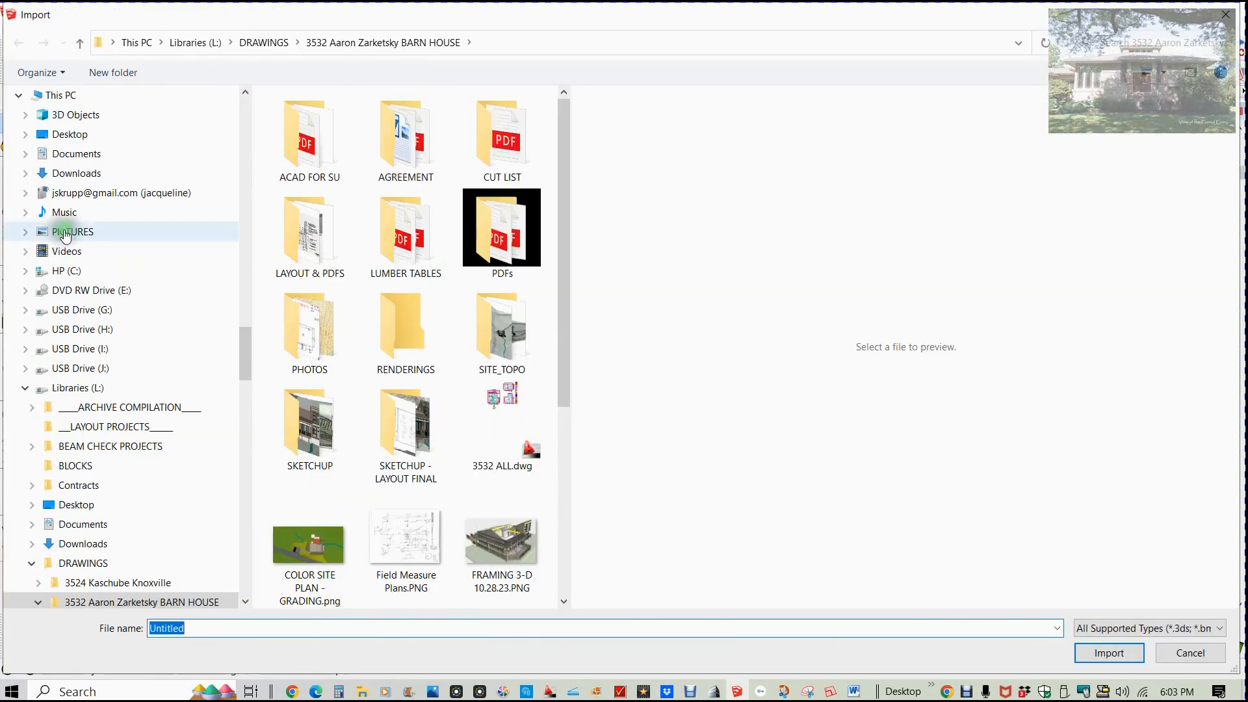
{"action": "left_click", "coordinate": [330, 534]}
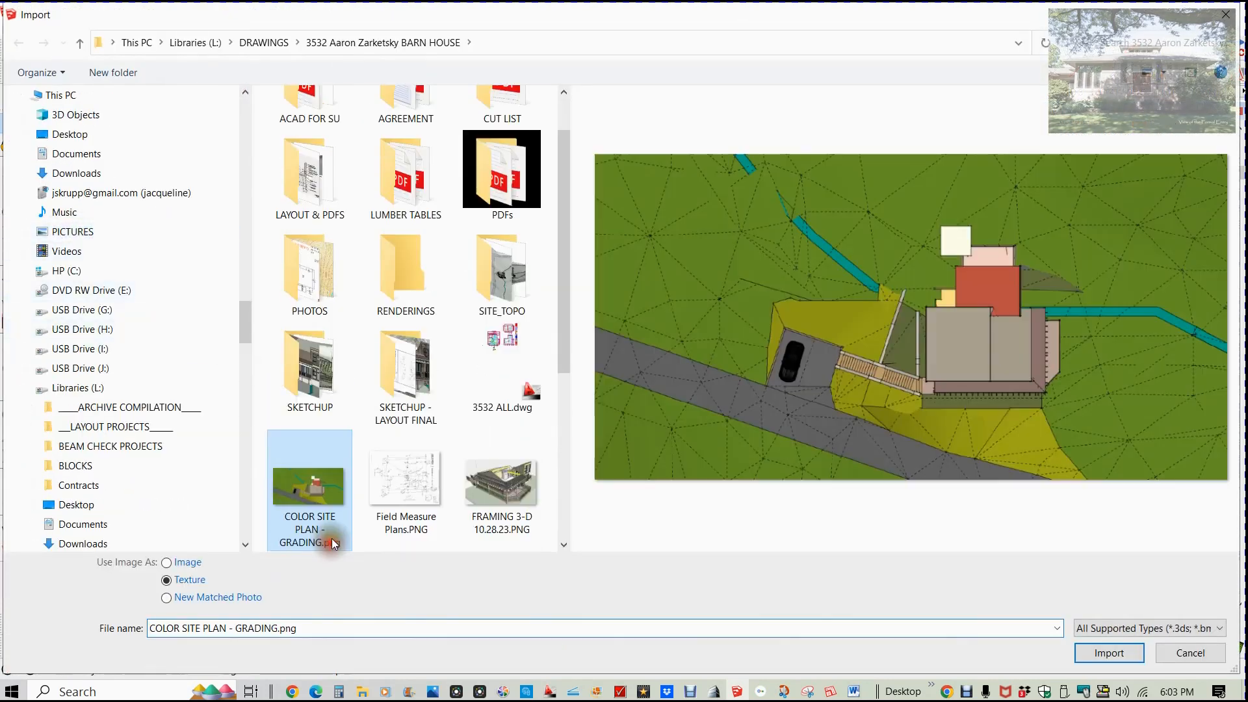
{"action": "left_click", "coordinate": [1105, 653]}
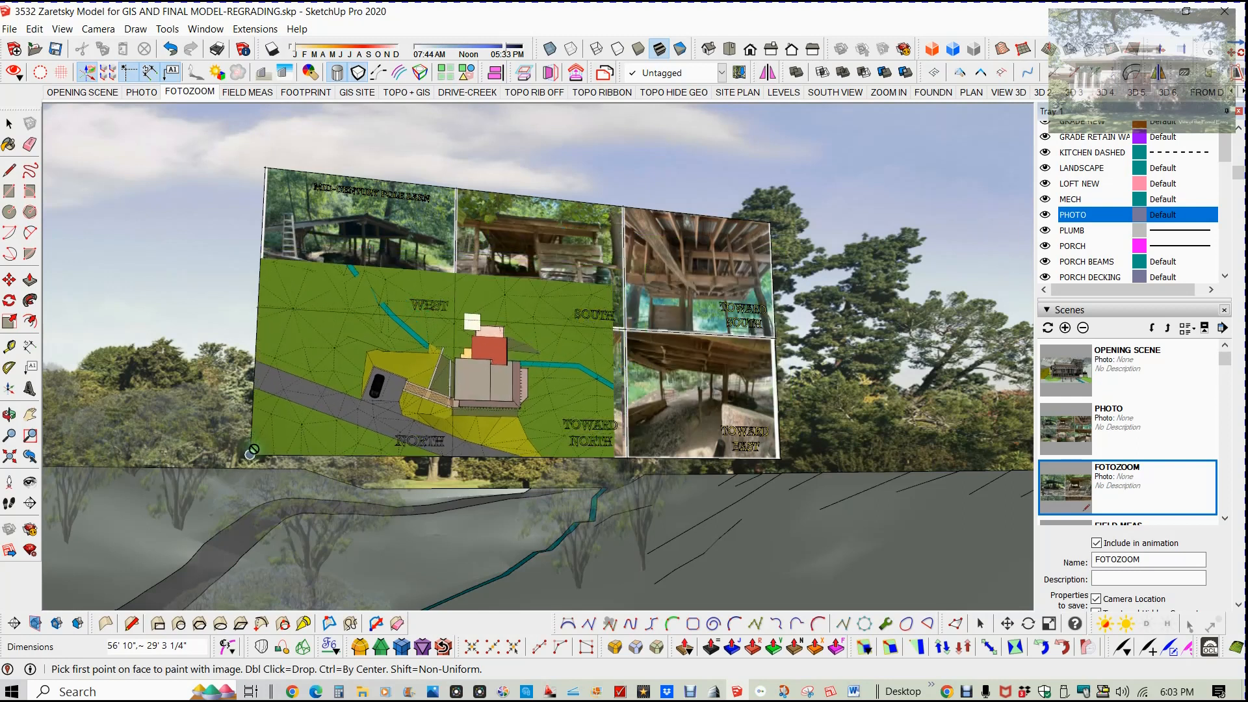
{"action": "left_click", "coordinate": [250, 455]}
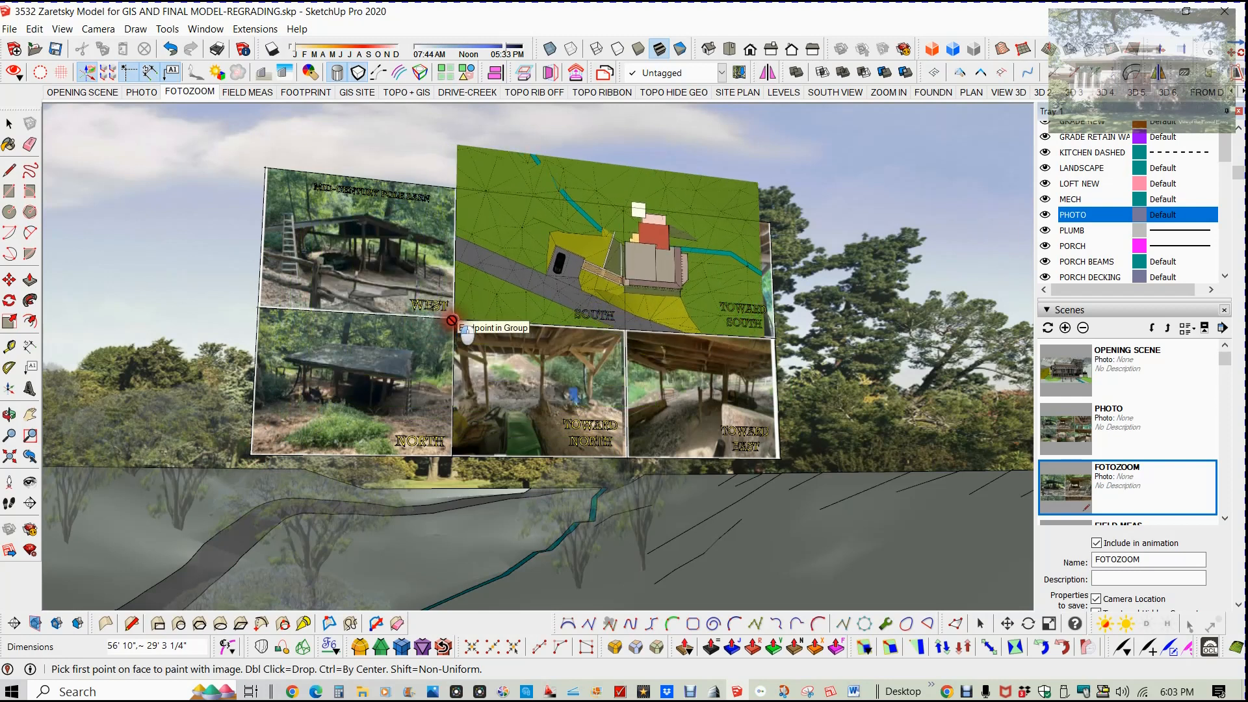
{"action": "left_click", "coordinate": [452, 320]}
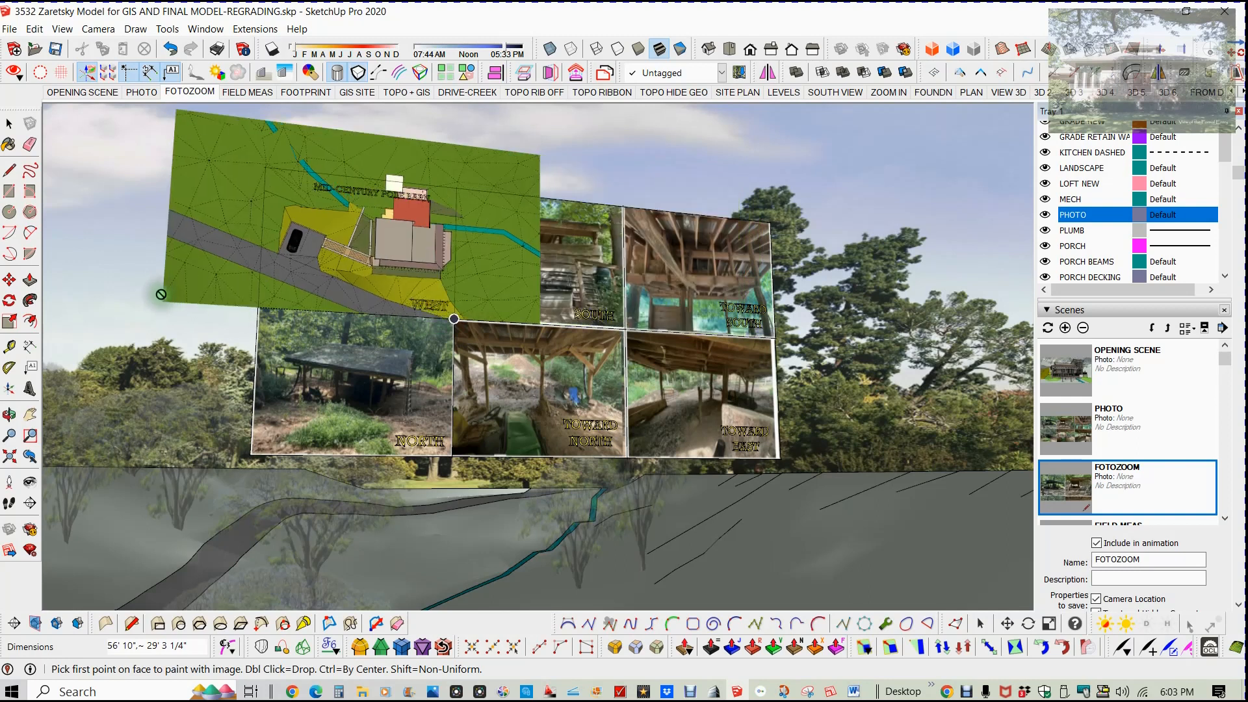
{"action": "key", "text": "space"}
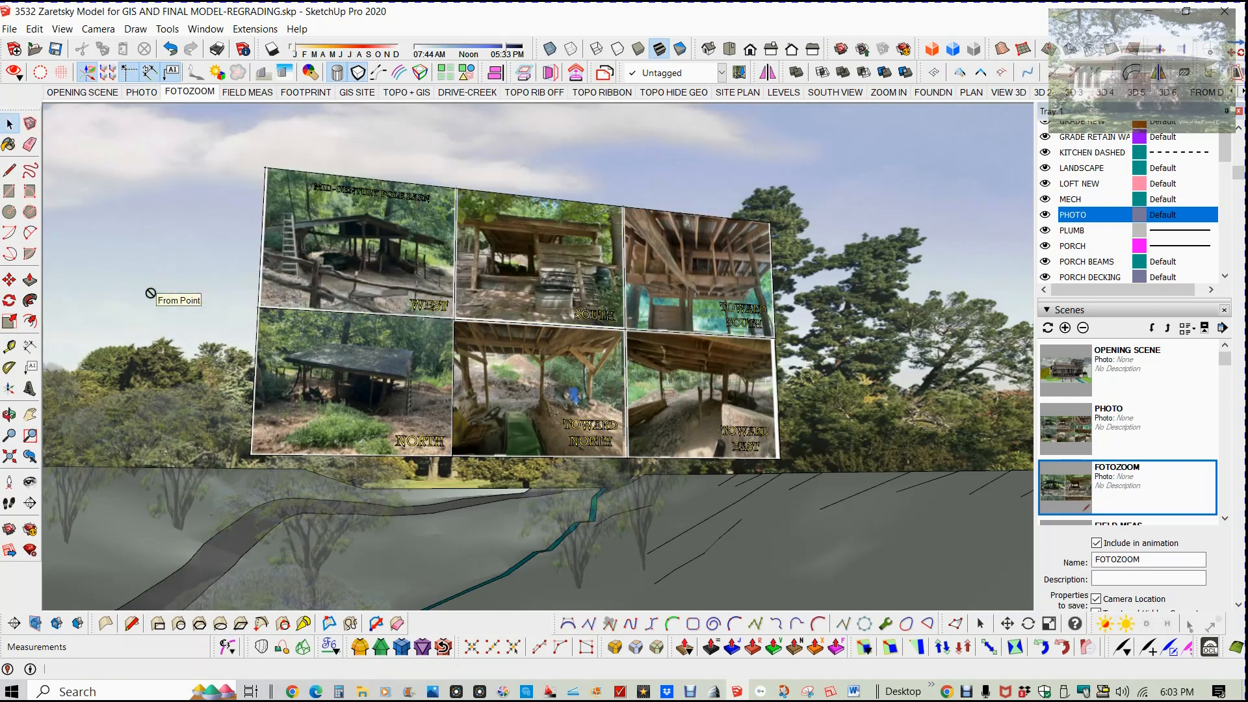
Revisit the PHOTO and FOTOZOOM scenes and examine the west, south and toward-south photos of the pole barn.
{"action": "middle_click_drag", "start_coordinate": [329, 375], "coordinate": [313, 439]}
{"action": "scroll", "coordinate": [317, 438], "scroll_direction": "down", "scroll_amount": 3}
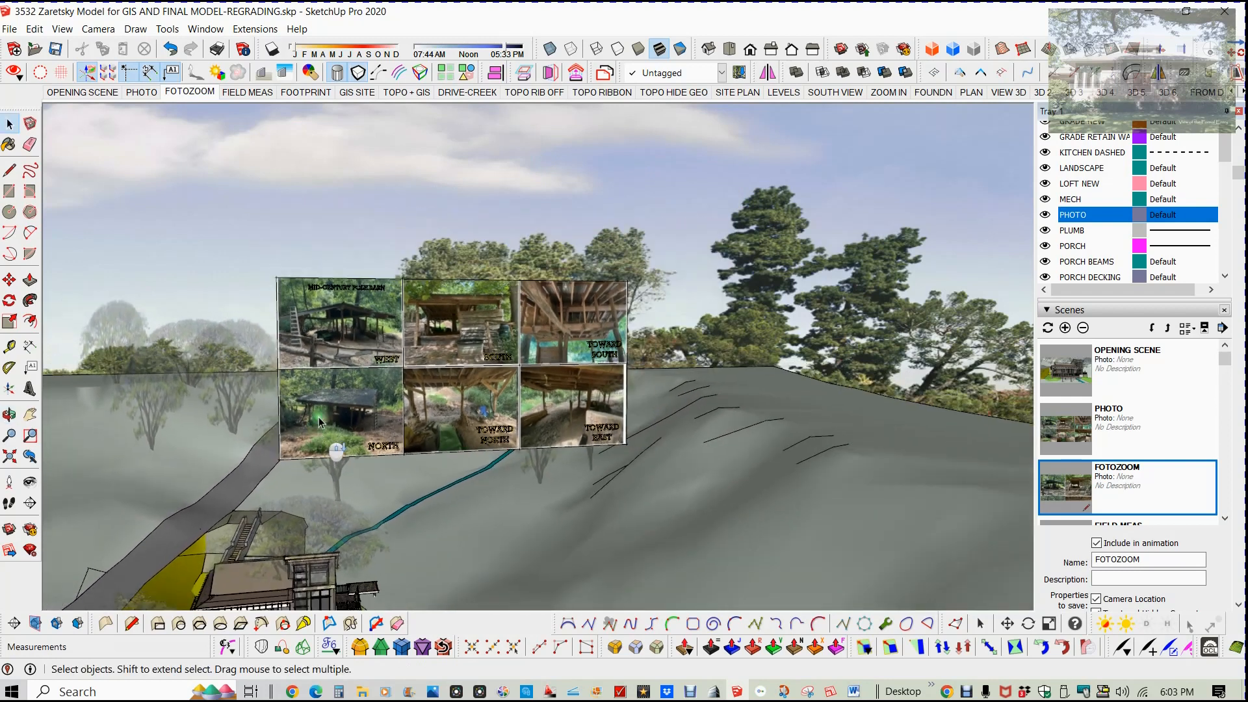
{"action": "left_click", "coordinate": [142, 92]}
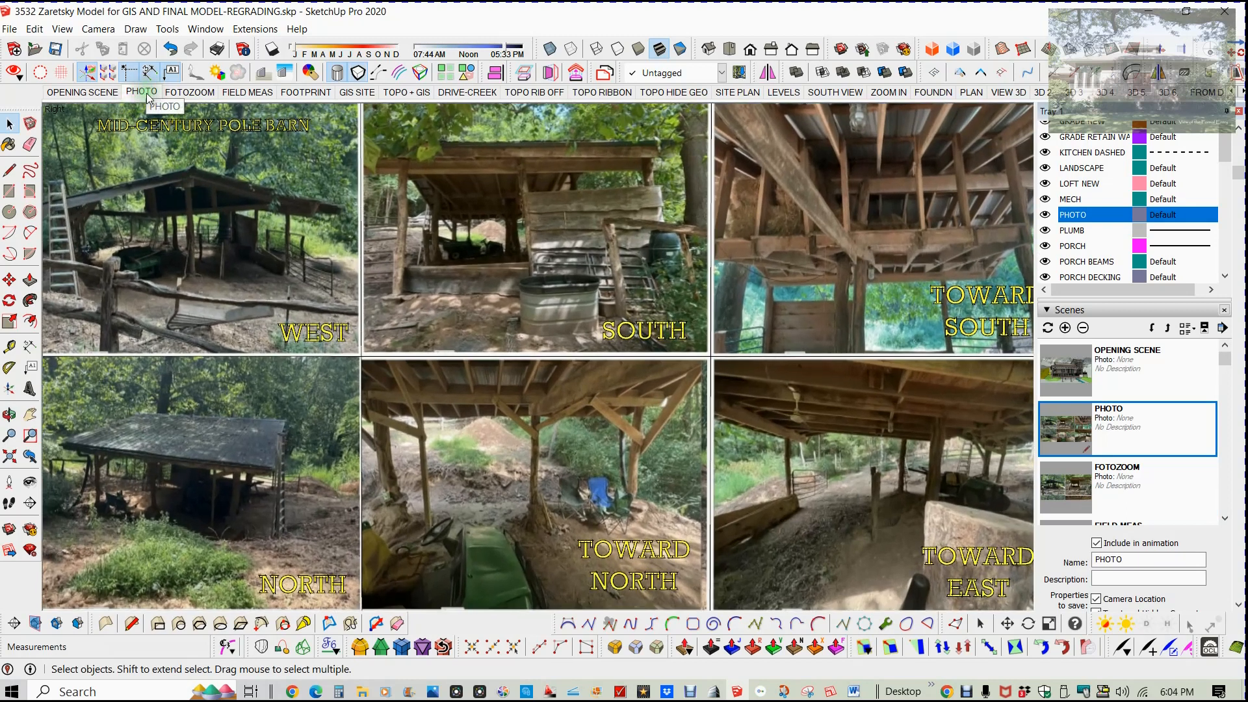
{"action": "left_click", "coordinate": [198, 93]}
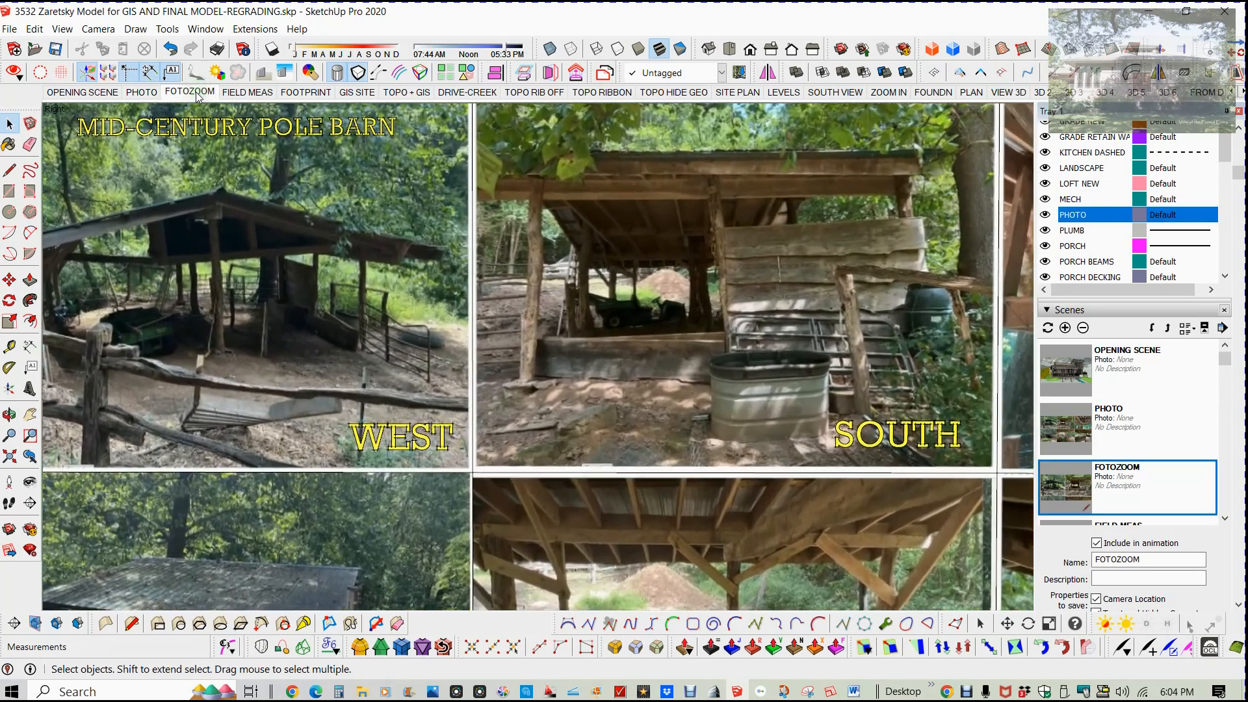
{"action": "scroll", "coordinate": [330, 340], "scroll_direction": "up", "scroll_amount": 2}
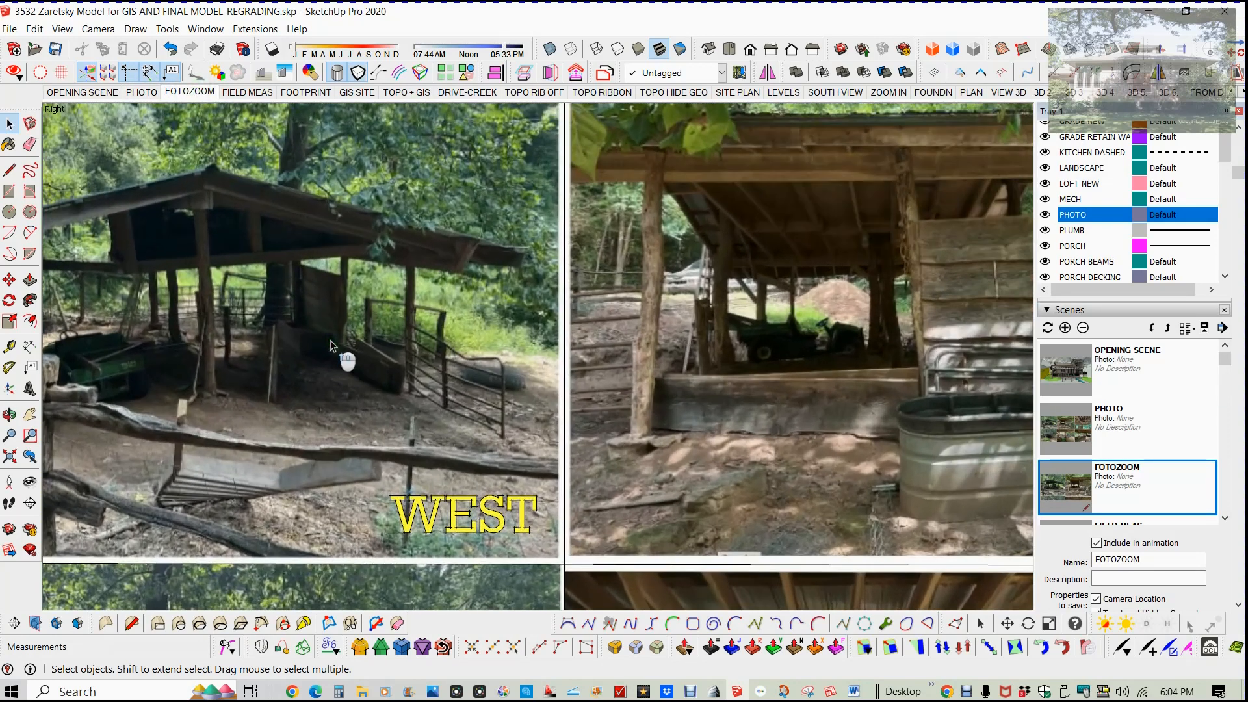
{"action": "scroll", "coordinate": [343, 353], "scroll_direction": "down", "scroll_amount": 2}
{"action": "middle_click_drag", "start_coordinate": [521, 375], "coordinate": [5, 391], "text": "shift"}
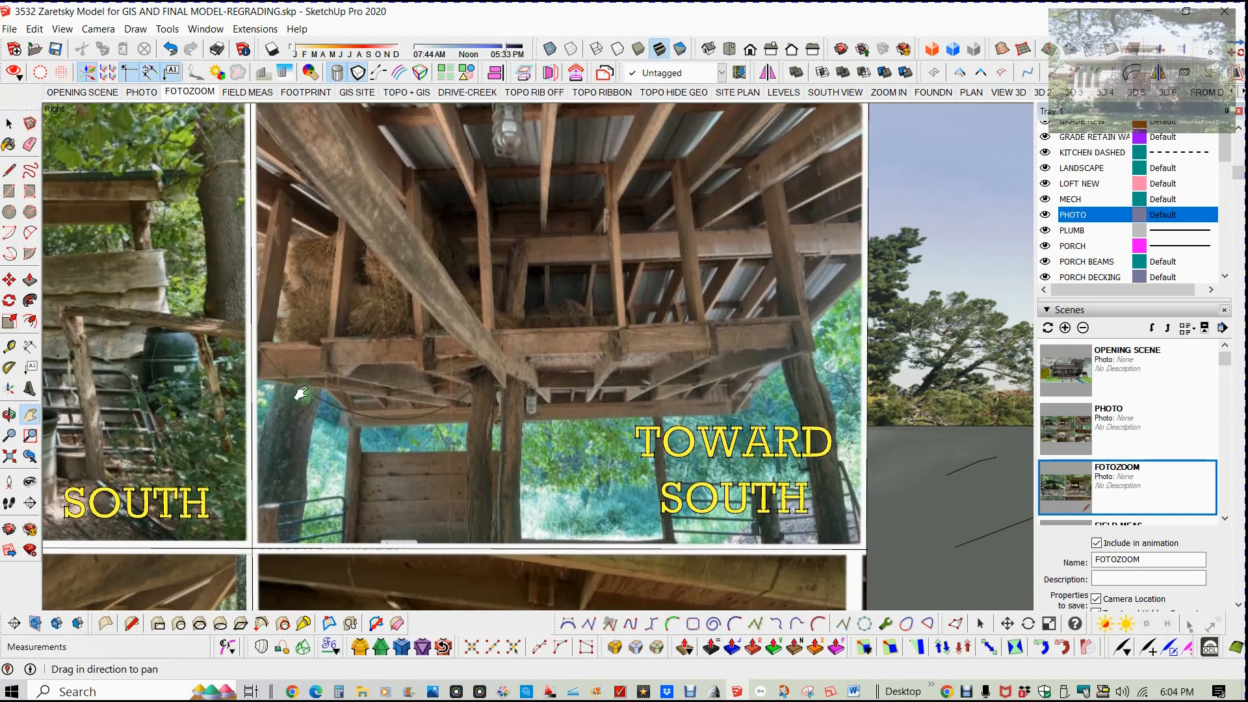
{"action": "left_click_drag", "start_coordinate": [305, 393], "coordinate": [584, 354]}
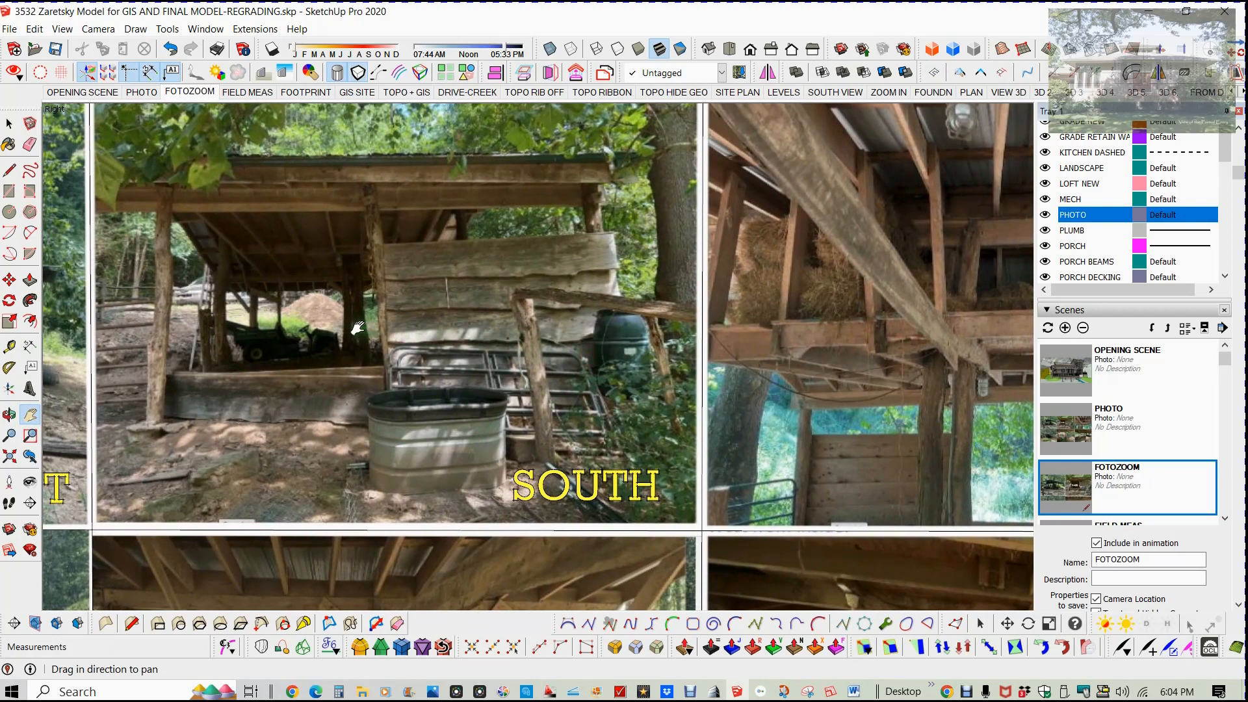
Compare the hand-drawn measurements in the FIELD MEAS scene with the FOOTPRINT scene, ending on the whole field measure sheet.
{"action": "left_click", "coordinate": [257, 96]}
{"action": "left_click", "coordinate": [258, 92]}
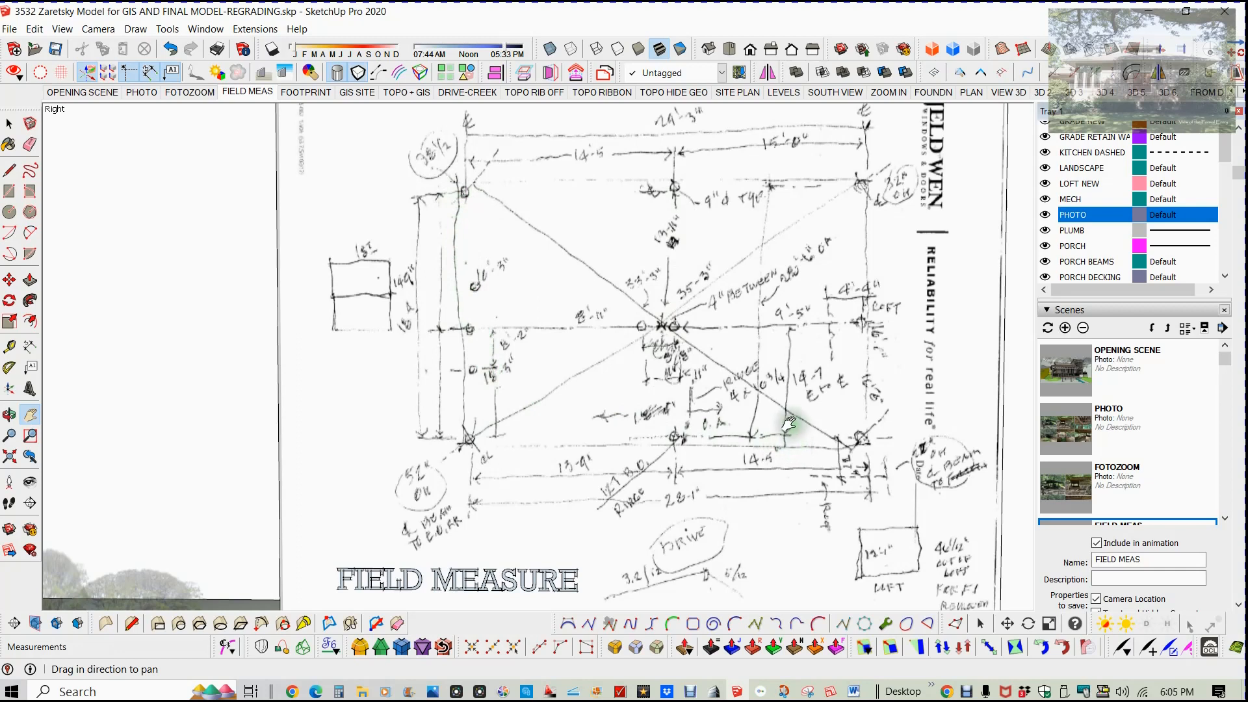
{"action": "left_click", "coordinate": [317, 93]}
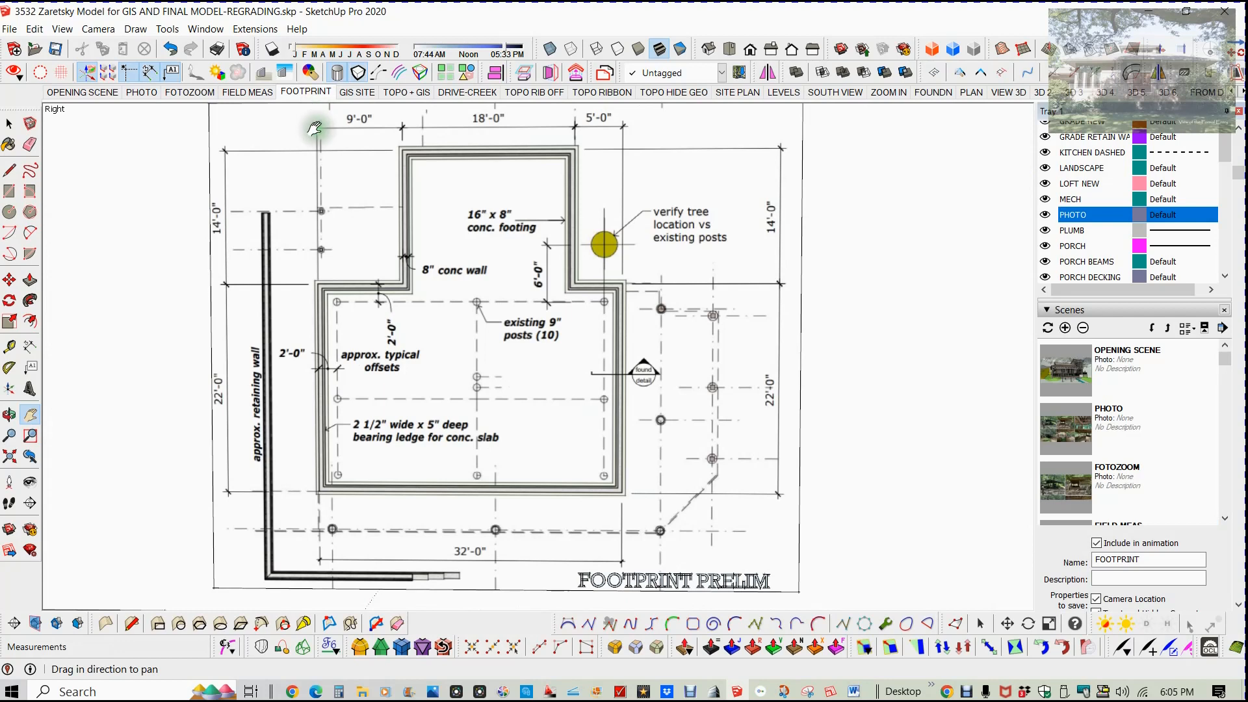
{"action": "left_click", "coordinate": [247, 92]}
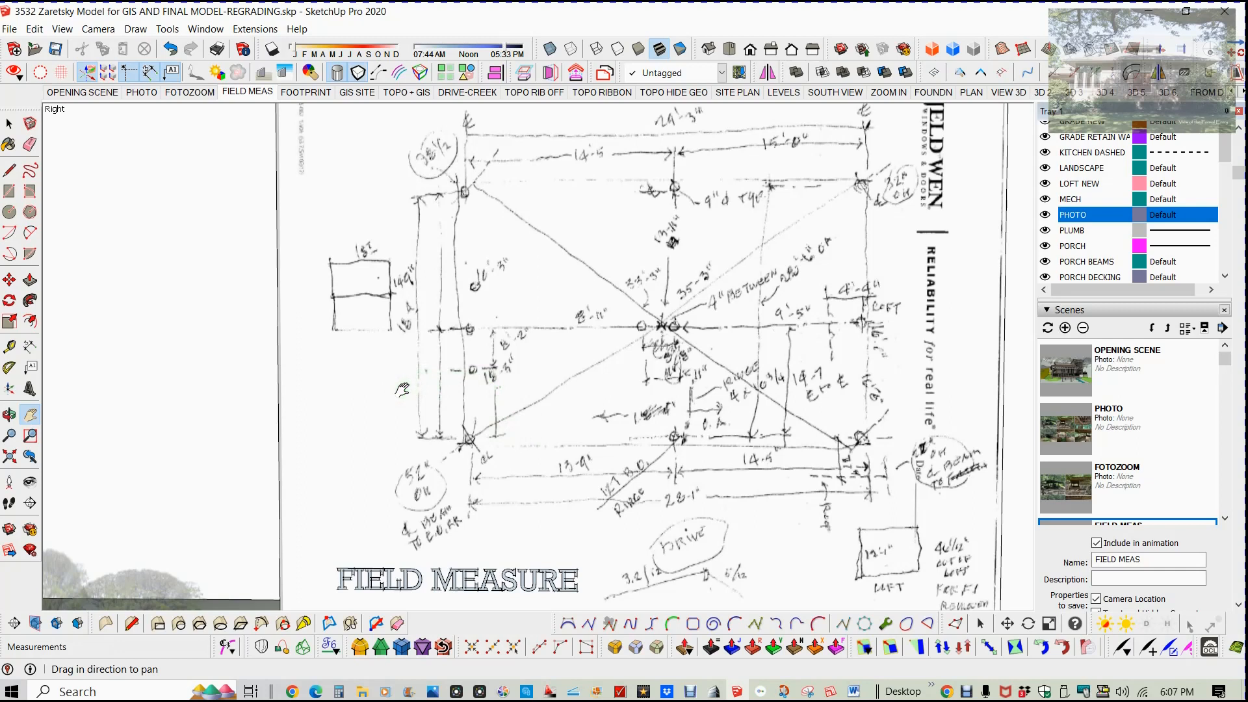
{"action": "scroll", "coordinate": [402, 389], "scroll_direction": "down", "scroll_amount": 1}
{"action": "scroll", "coordinate": [402, 389], "scroll_direction": "down", "scroll_amount": 1}
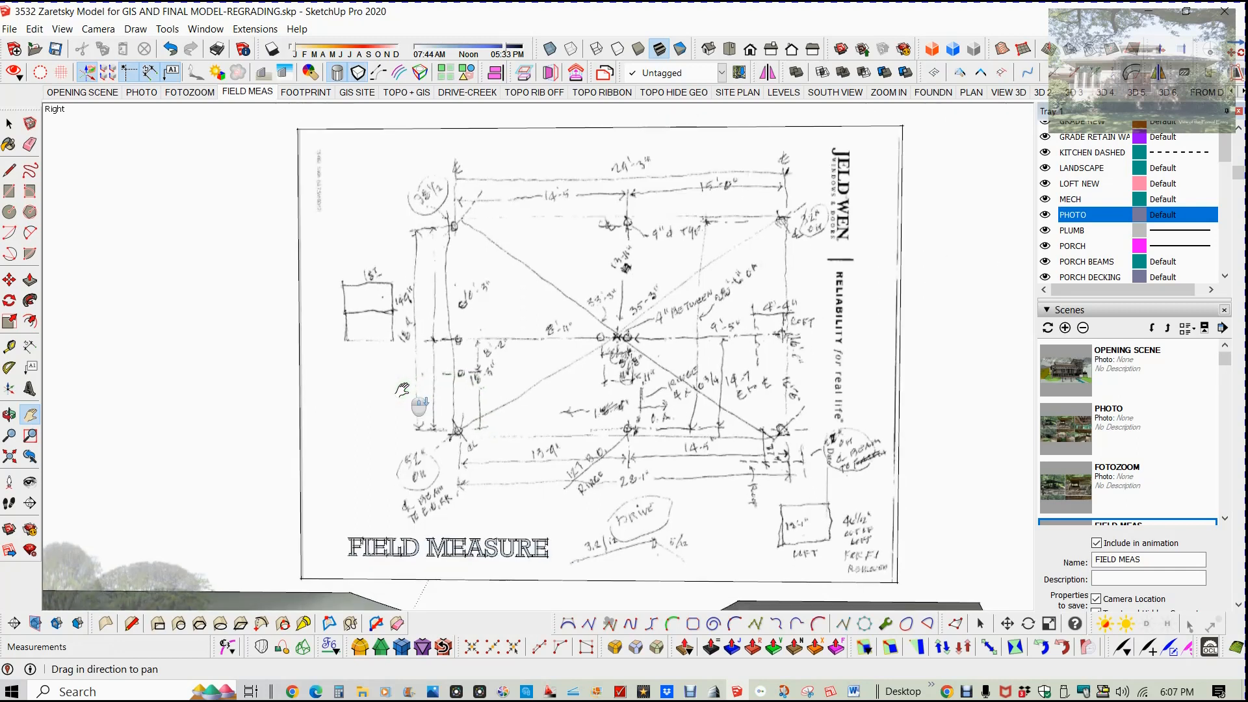
Examine the foundation walls and existing post locations on the preliminary plan in the FOOTPRINT scene.
{"action": "left_click", "coordinate": [306, 92]}
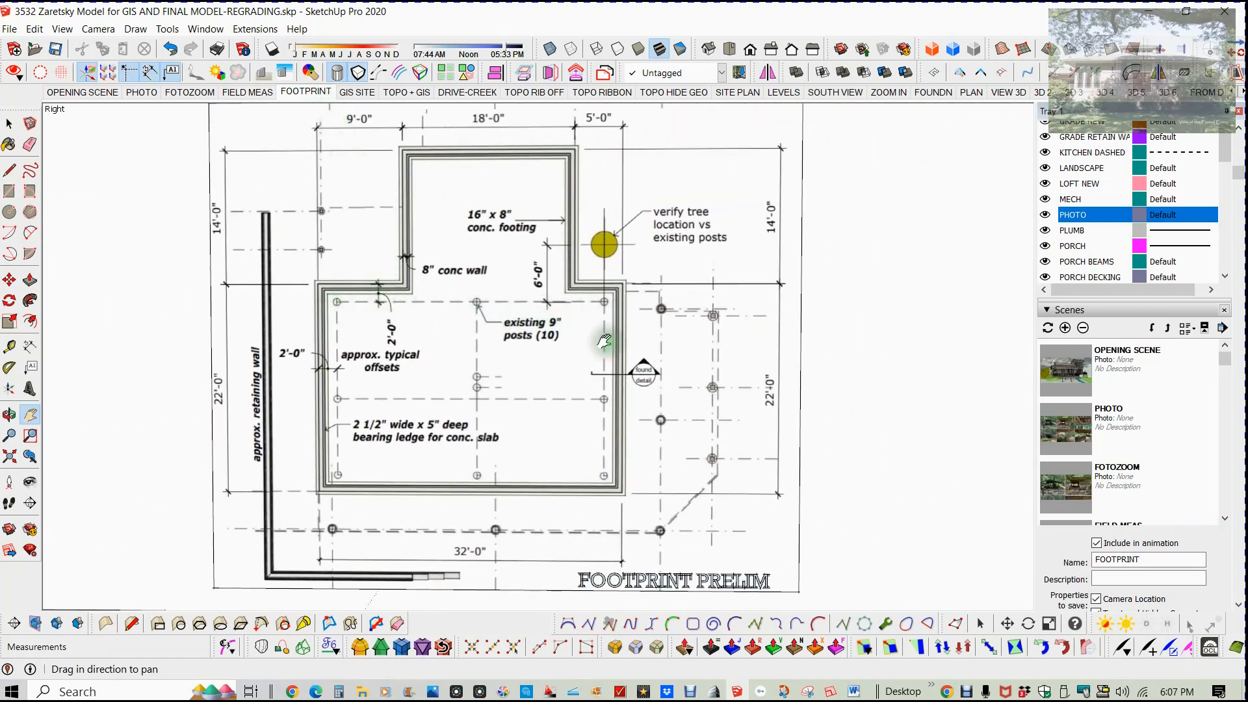
{"action": "left_click", "coordinate": [582, 410]}
{"action": "left_click", "coordinate": [582, 408]}
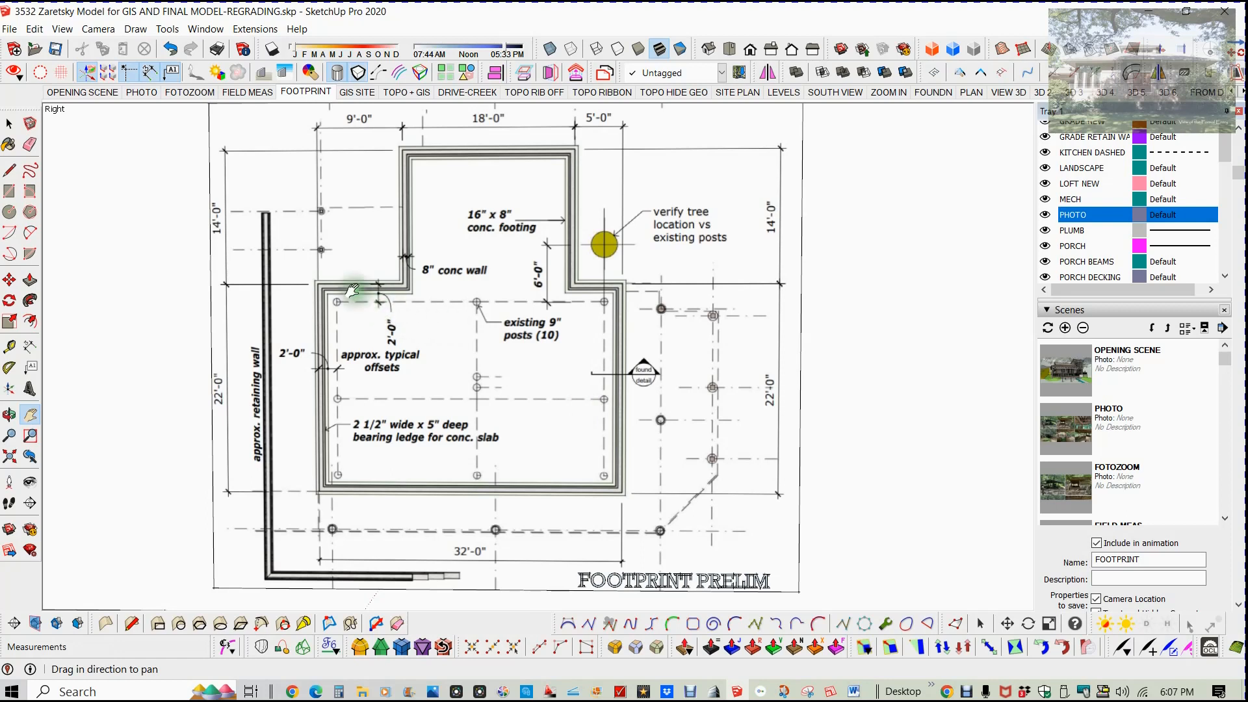
{"action": "left_click", "coordinate": [338, 413]}
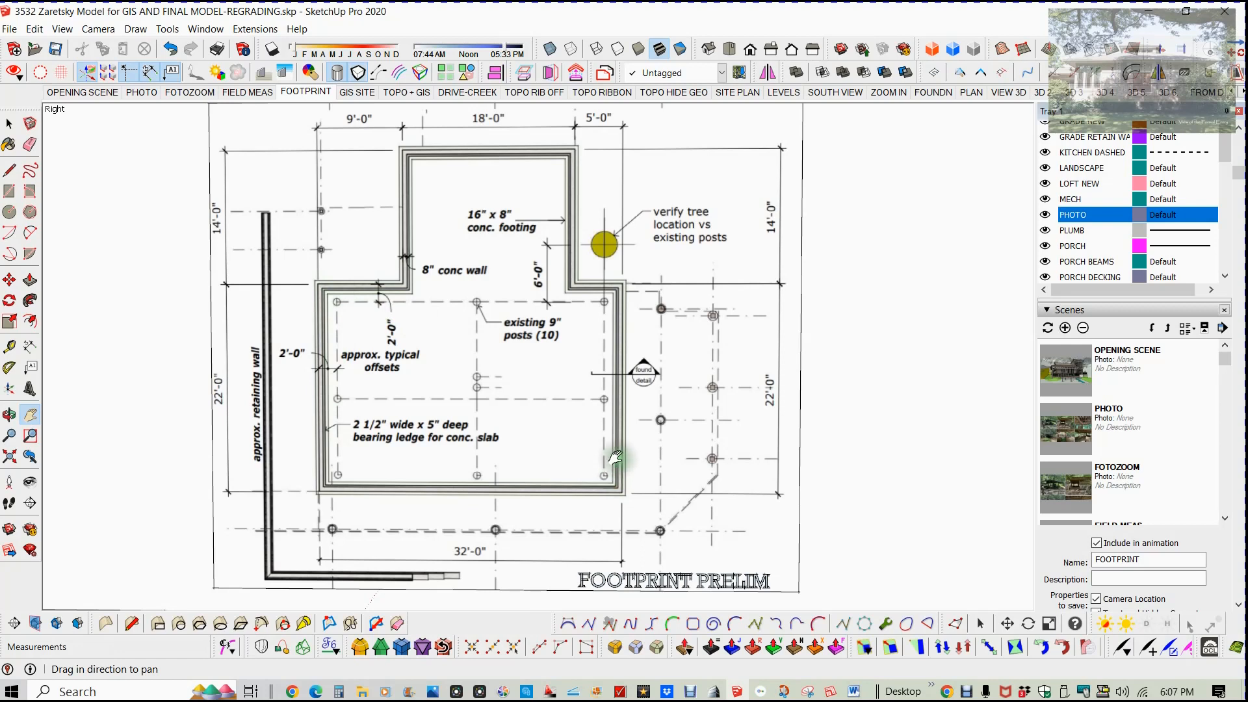
{"action": "left_click", "coordinate": [617, 374]}
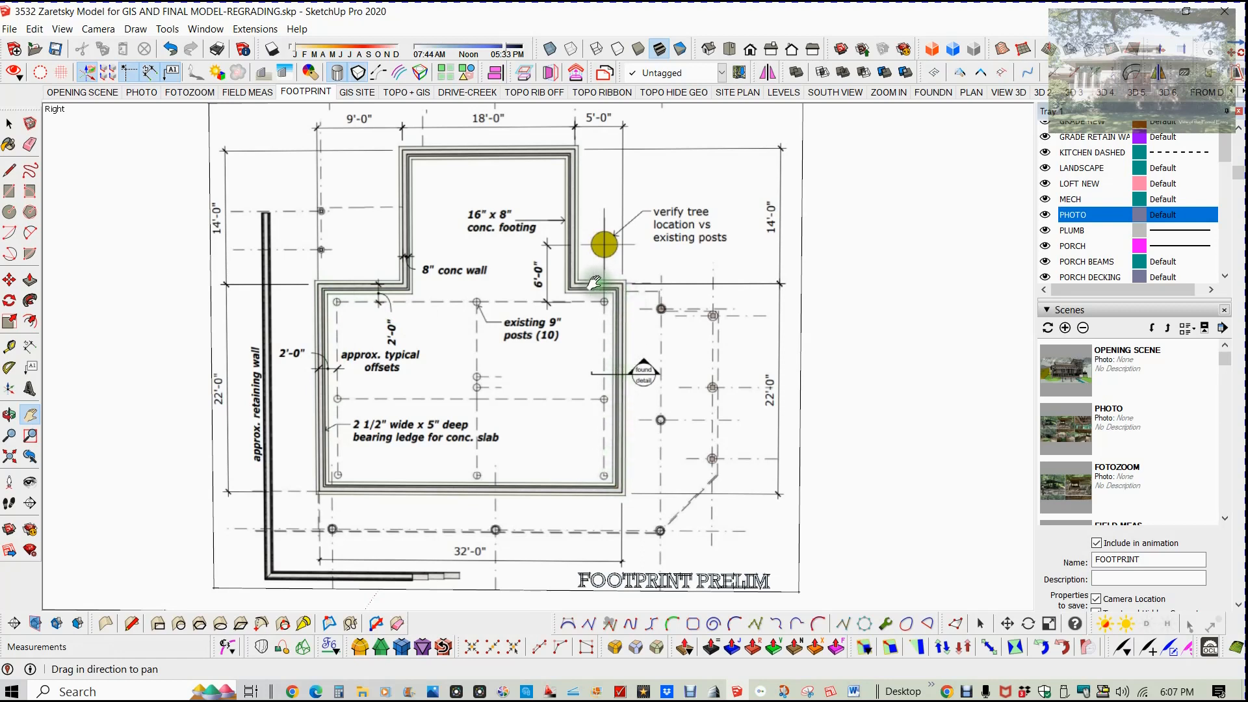
Compare the foundation outline in the FOOTPRINT scene with the pole barn photos in the PHOTO scene, ending on the footprint plan.
{"action": "left_click", "coordinate": [563, 166]}
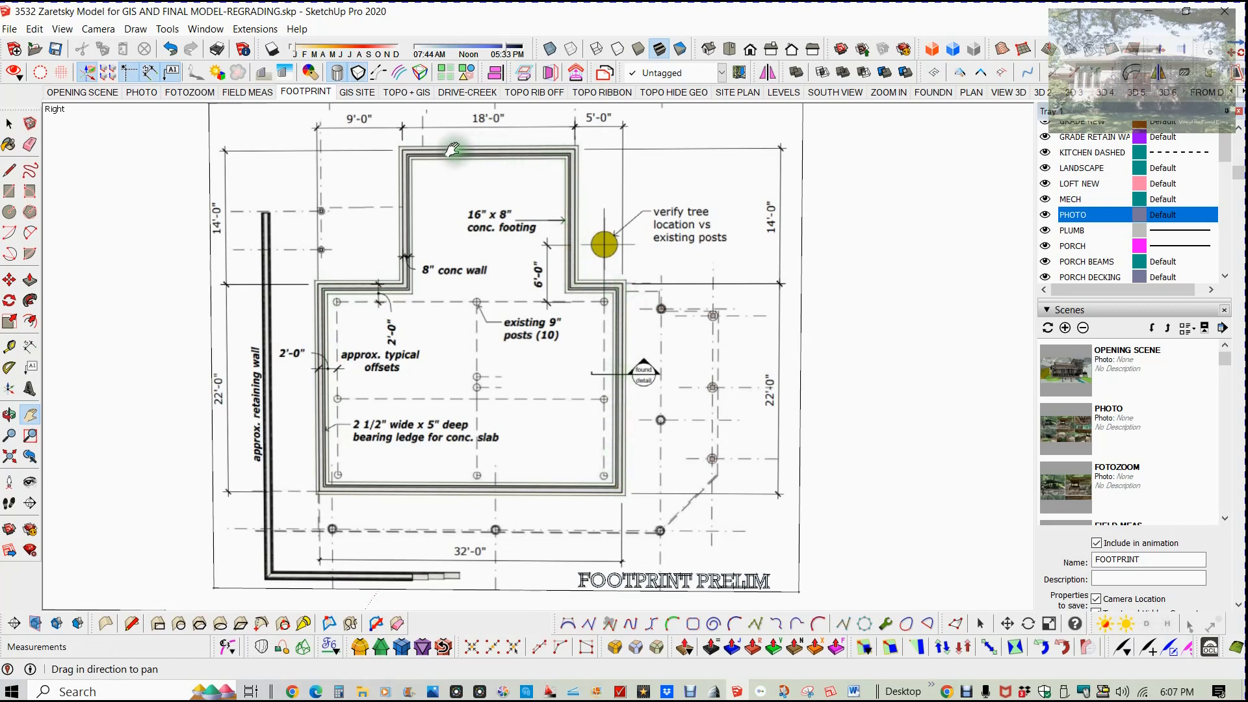
{"action": "key", "text": "space"}
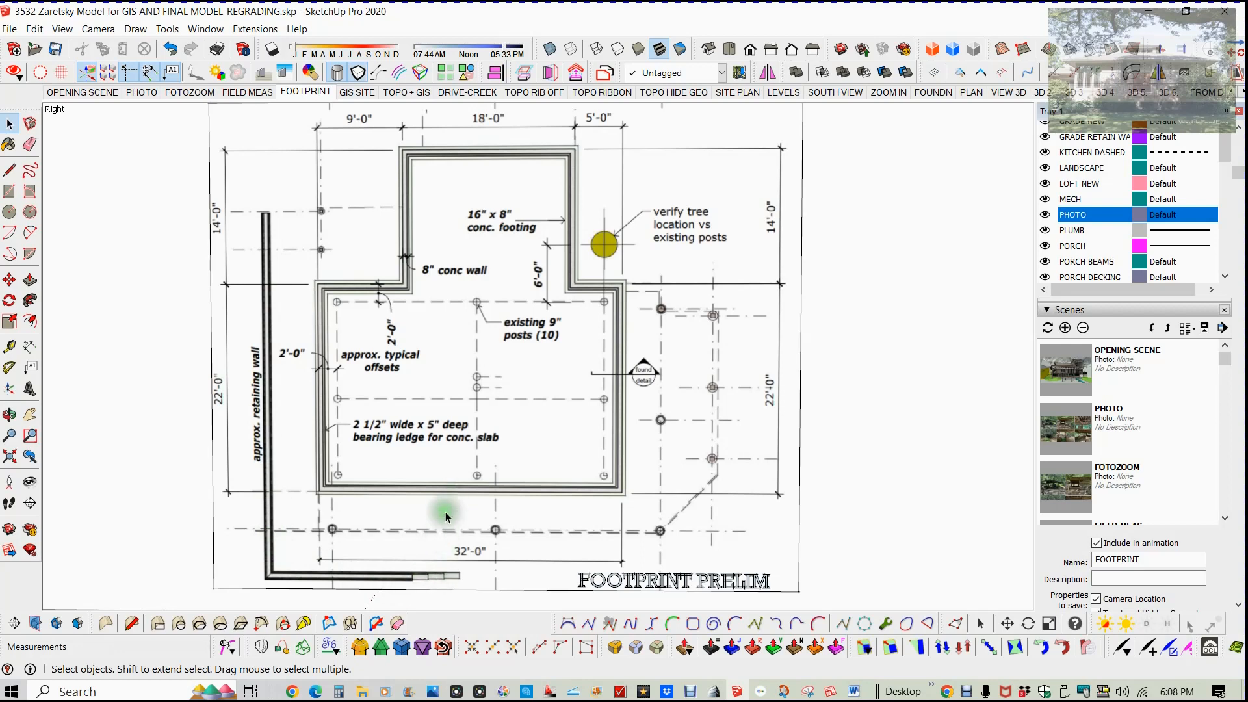
{"action": "left_click", "coordinate": [157, 96]}
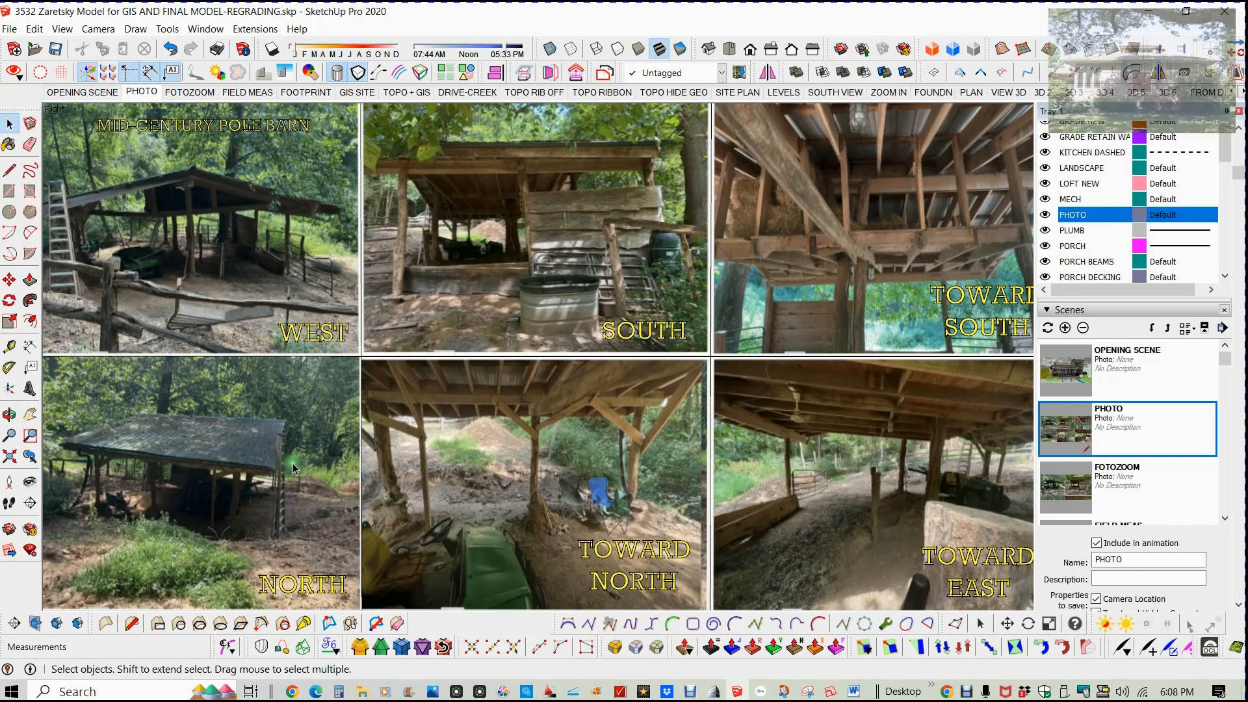
{"action": "left_click", "coordinate": [324, 95]}
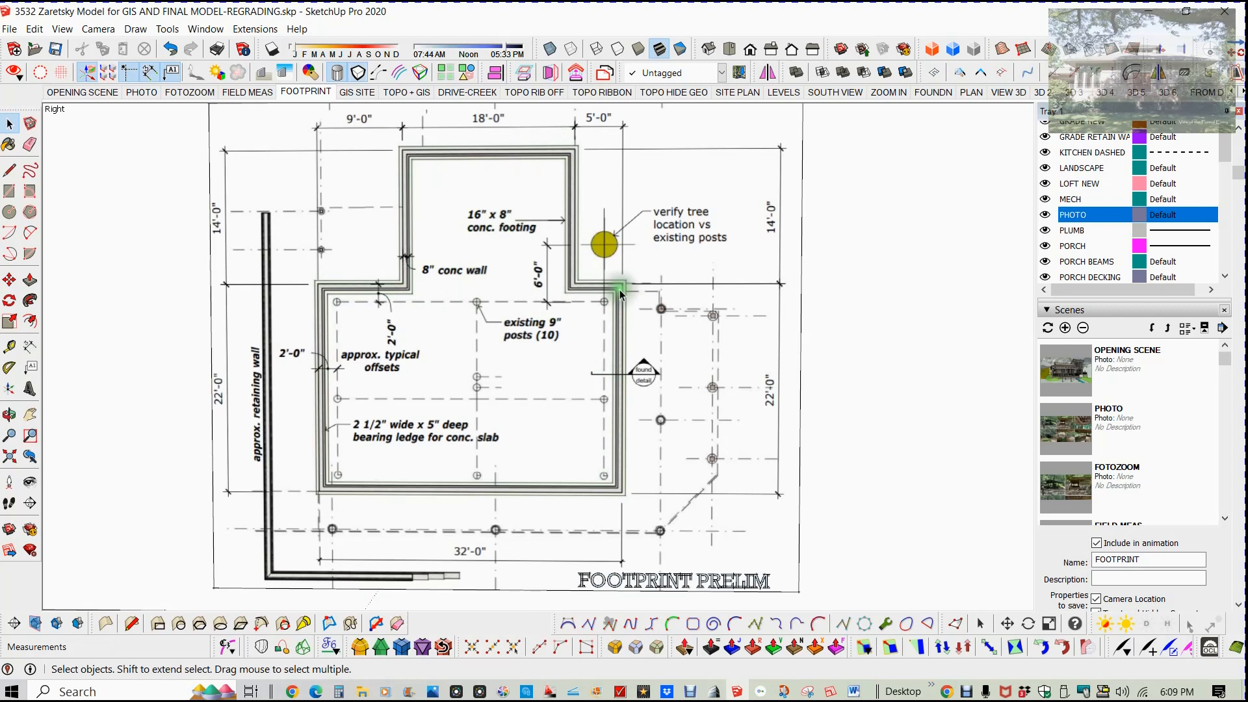
Compare the site contours in the GIS SITE and TOPO + GIS scenes, ending on the DRIVE-CREEK scene.
{"action": "left_click", "coordinate": [358, 93]}
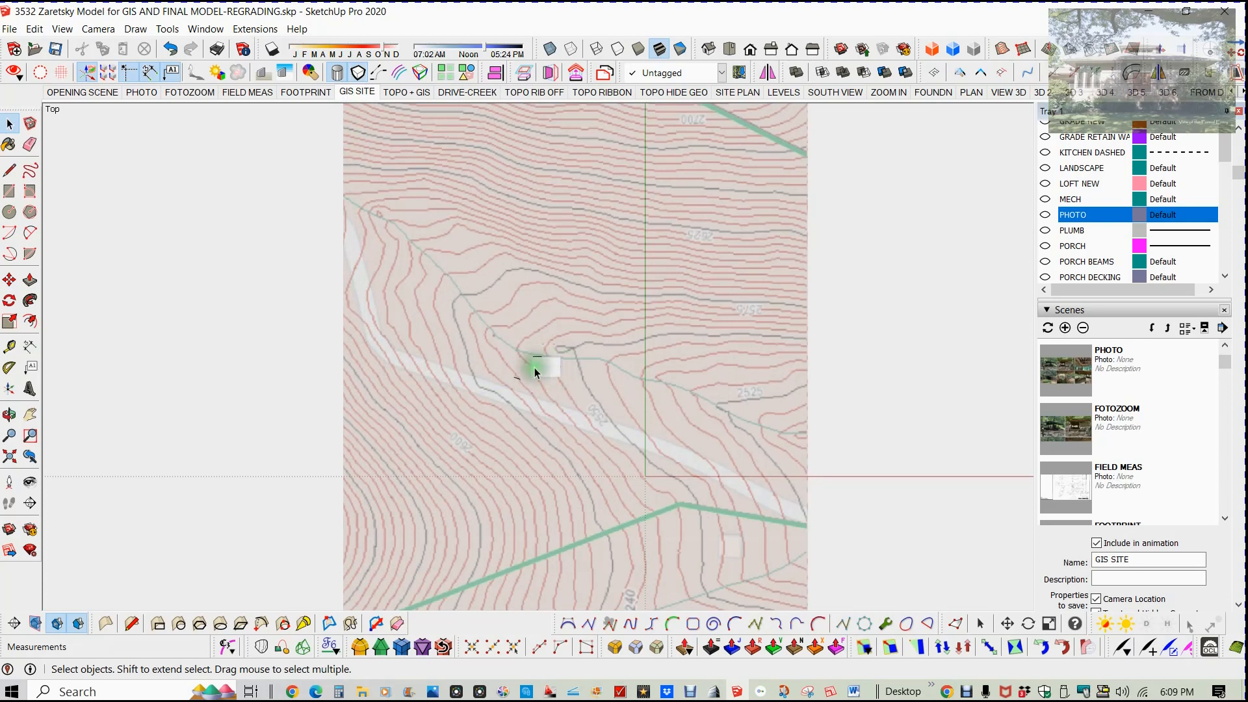
{"action": "left_click", "coordinate": [408, 92]}
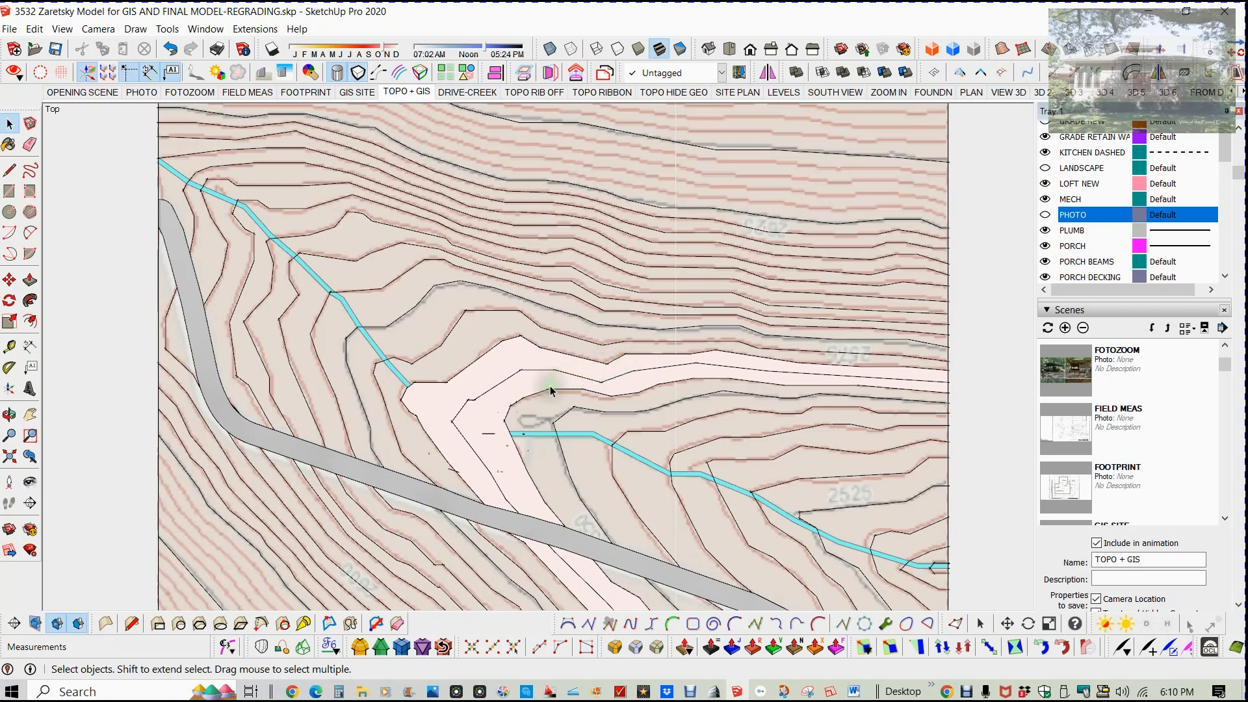
{"action": "left_click", "coordinate": [361, 95]}
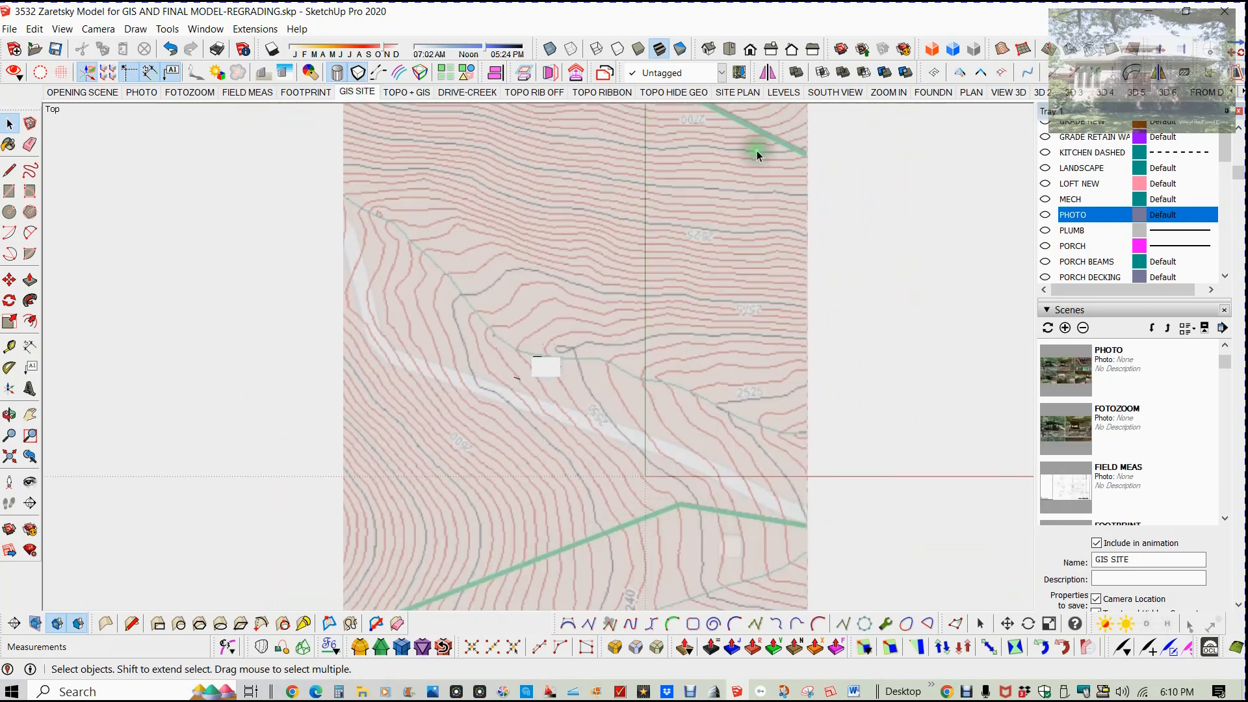
{"action": "scroll", "coordinate": [599, 361], "scroll_direction": "down", "scroll_amount": 2}
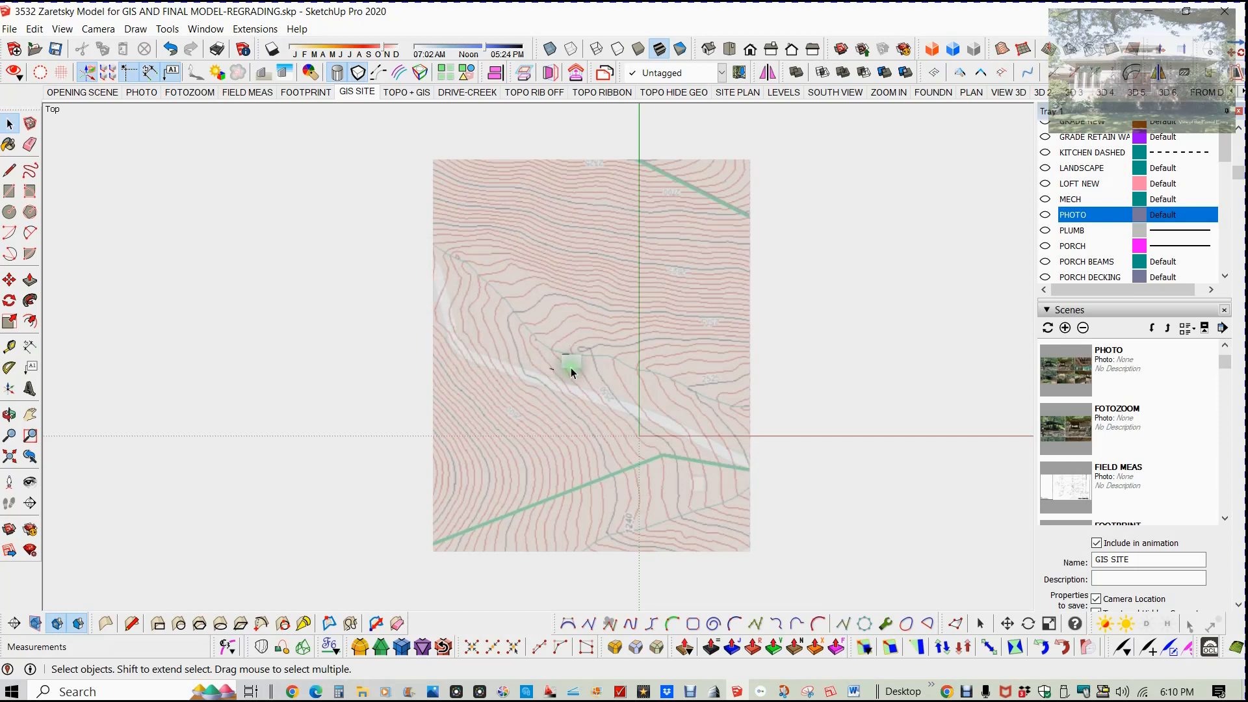
{"action": "left_click", "coordinate": [458, 91]}
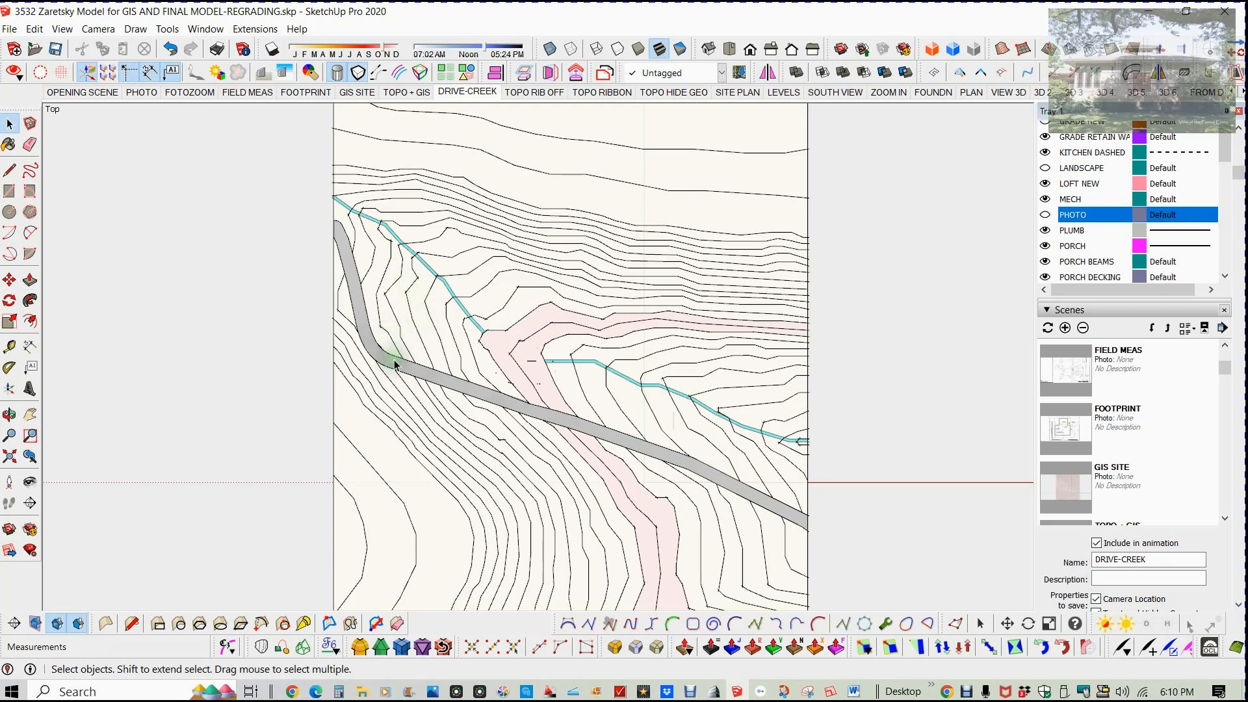
Open the TOPO RIB OFF scene and examine the extruded pink contour bands above the GIS map.
{"action": "left_click", "coordinate": [528, 95]}
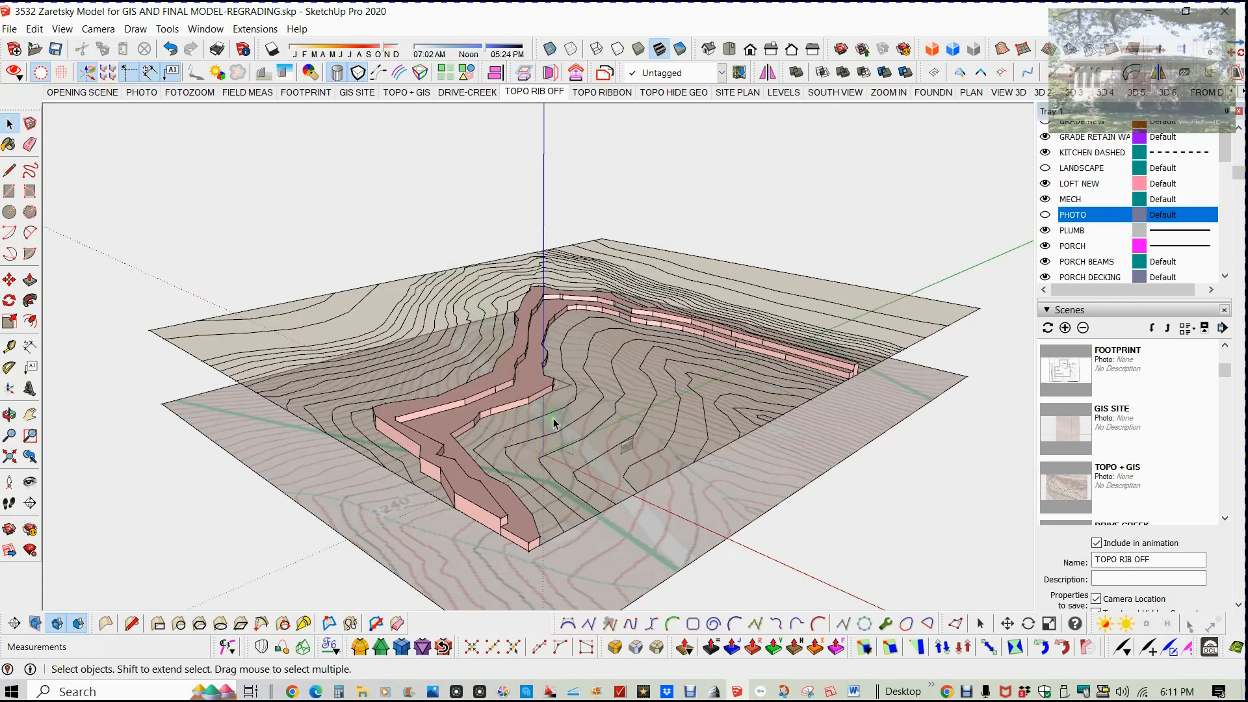
{"action": "scroll", "coordinate": [539, 404], "scroll_direction": "up", "scroll_amount": 10}
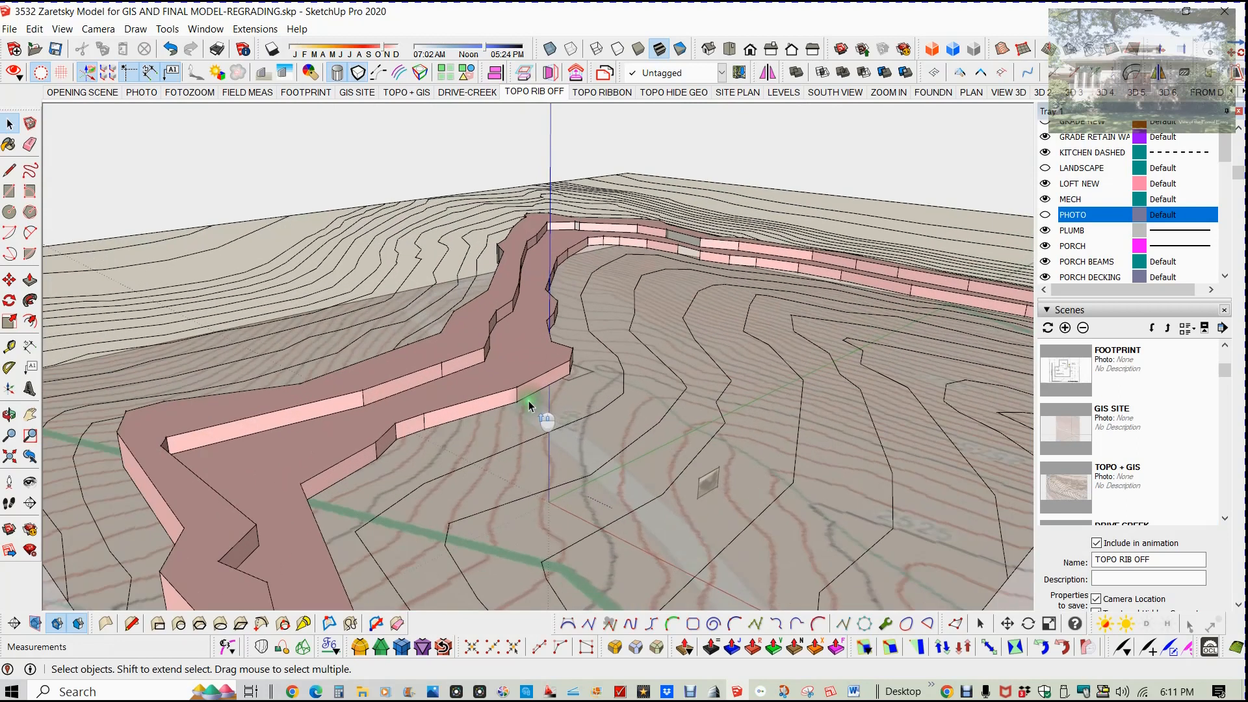
{"action": "scroll", "coordinate": [520, 402], "scroll_direction": "up", "scroll_amount": 2}
{"action": "middle_click_drag", "start_coordinate": [522, 406], "coordinate": [493, 362]}
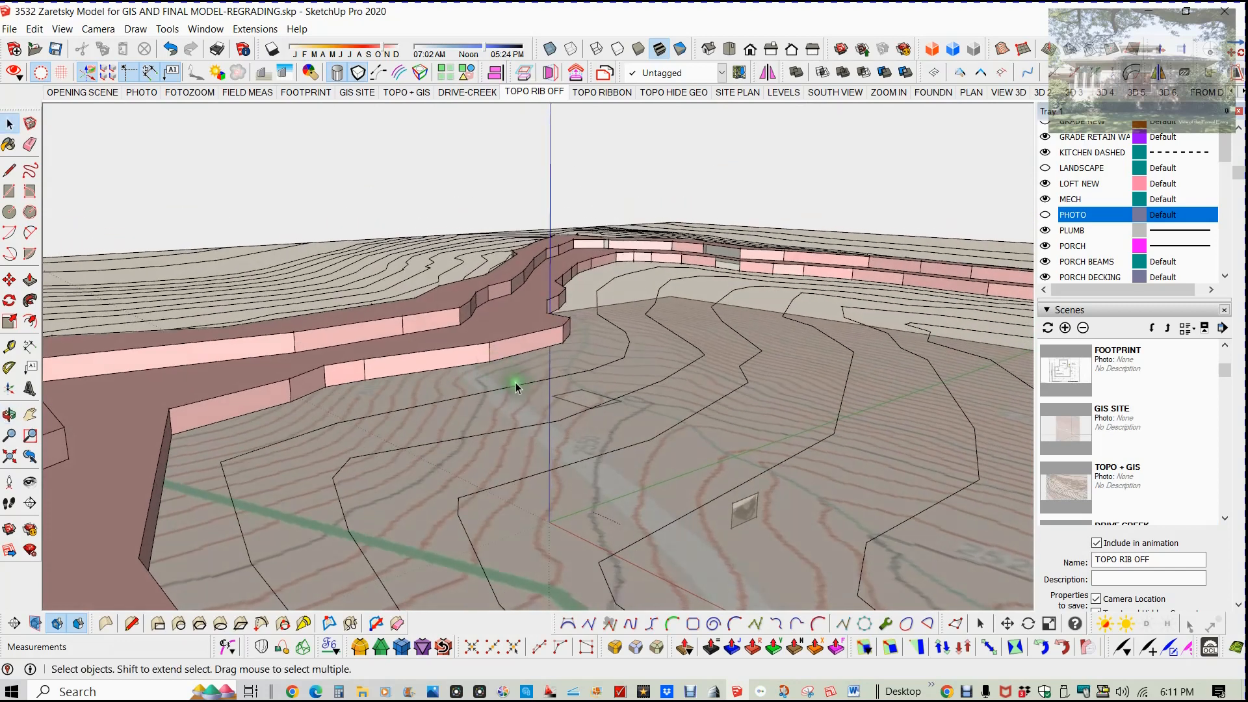
{"action": "middle_click_drag", "start_coordinate": [491, 343], "coordinate": [718, 450]}
Inside the topo lines group, push/pull the terrain strip beside the pink contour band by 5 feet.
{"action": "left_click", "coordinate": [481, 386]}
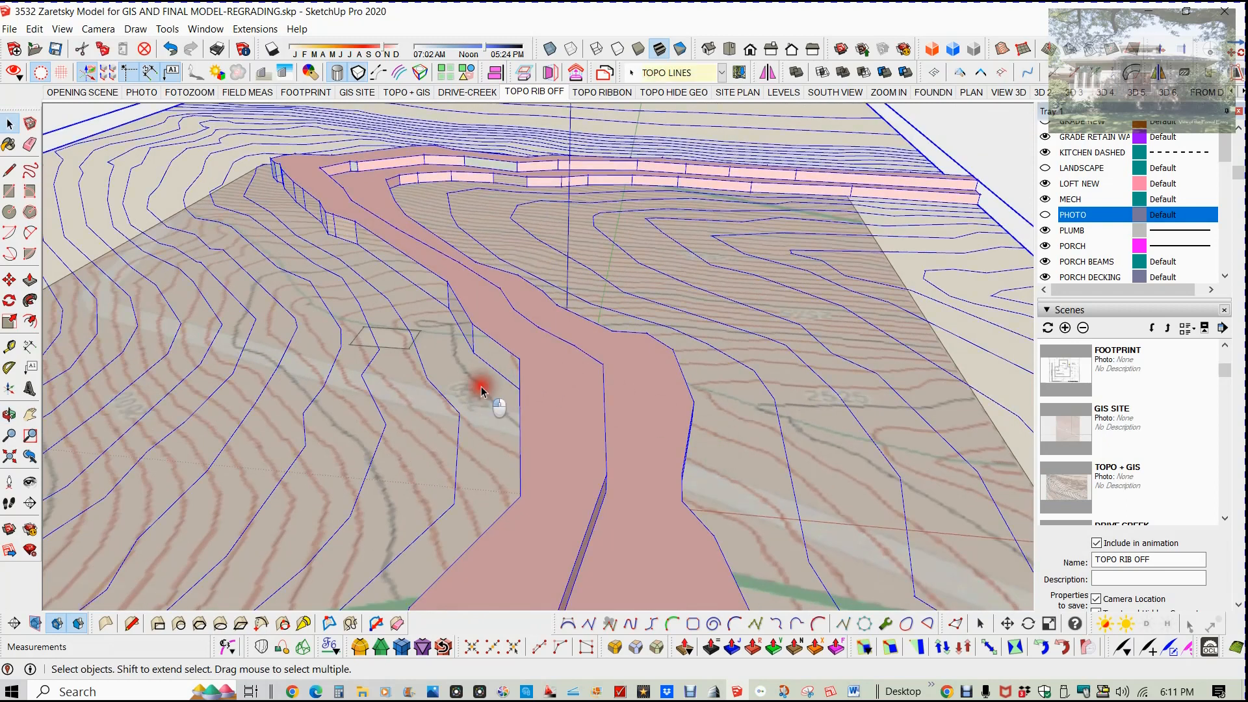
{"action": "double_click", "coordinate": [481, 390]}
{"action": "triple_click", "coordinate": [481, 389]}
{"action": "double_click", "coordinate": [481, 389]}
{"action": "left_click", "coordinate": [481, 389]}
{"action": "key", "text": "p"}
{"action": "left_click_drag", "start_coordinate": [482, 389], "coordinate": [523, 309]}
{"action": "left_click_drag", "start_coordinate": [486, 363], "coordinate": [491, 335]}
{"action": "type", "text": "6"}
{"action": "key", "text": "Return"}
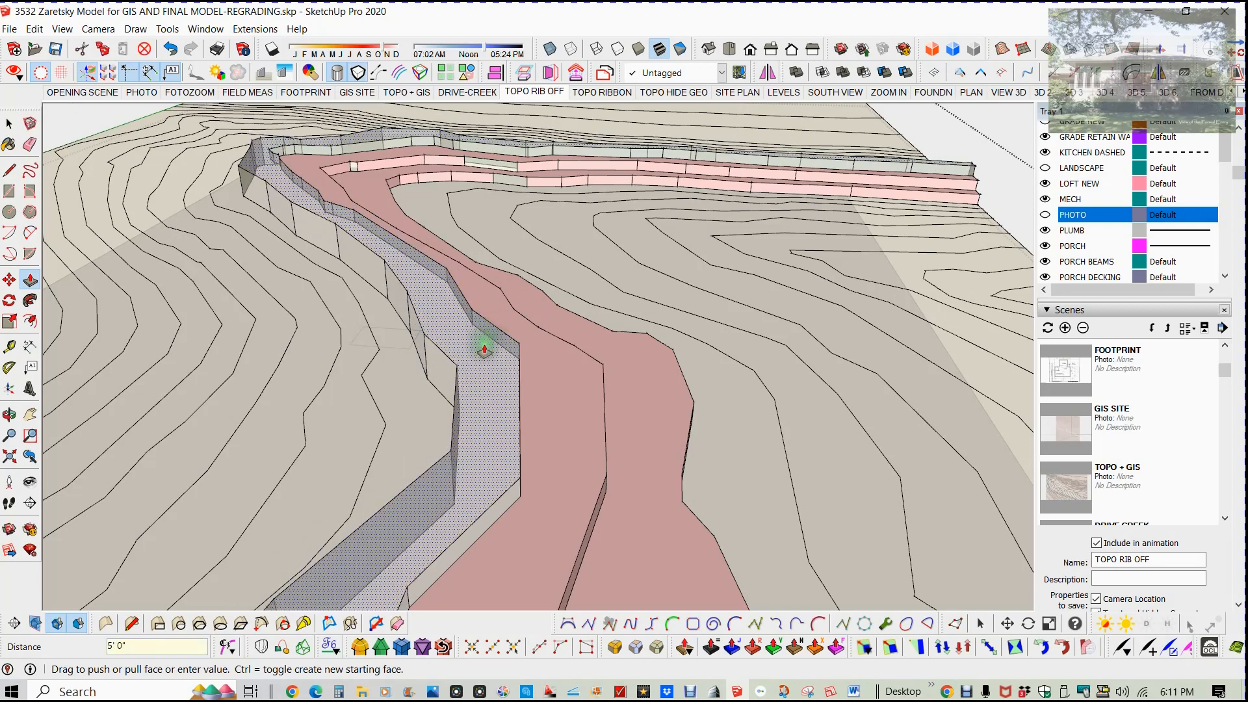
{"action": "middle_click_drag", "start_coordinate": [488, 349], "coordinate": [241, 310]}
{"action": "key", "text": "space"}
Open the TOPO RIBBON scene and examine the stacked contour ribbons from several angles.
{"action": "left_click", "coordinate": [601, 93]}
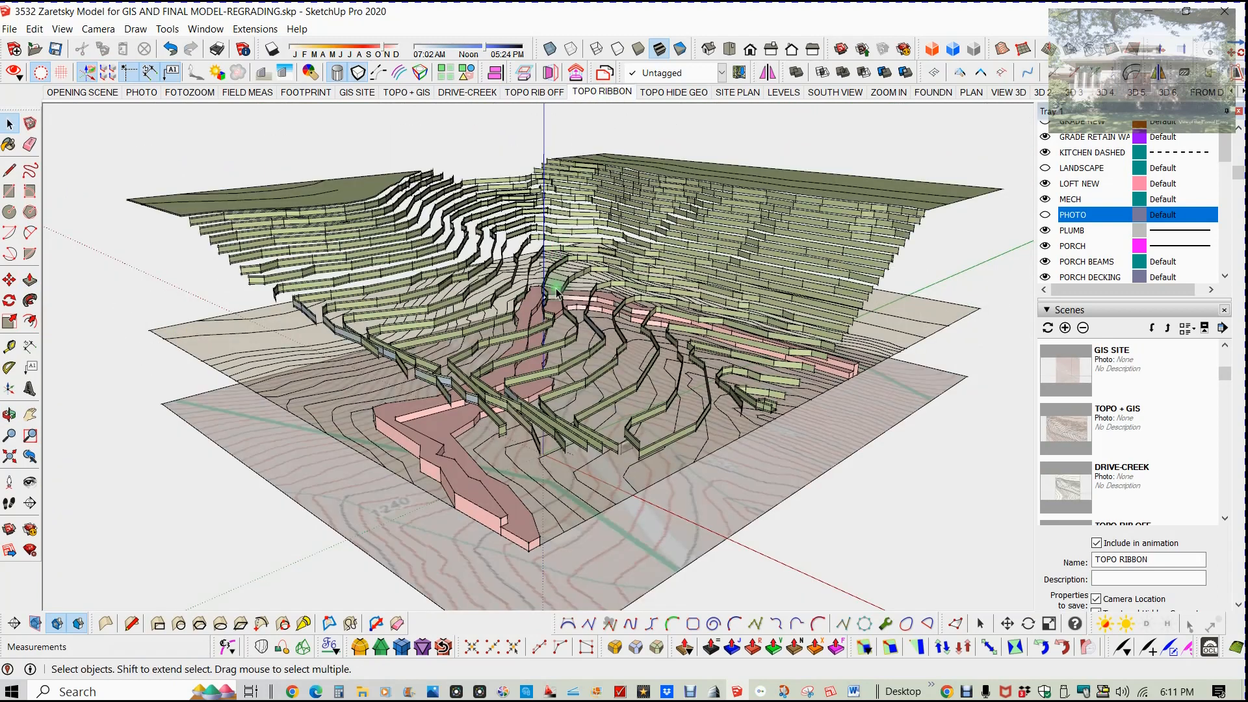
{"action": "middle_click_drag", "start_coordinate": [569, 372], "coordinate": [499, 280]}
{"action": "middle_click_drag", "start_coordinate": [497, 341], "coordinate": [676, 437]}
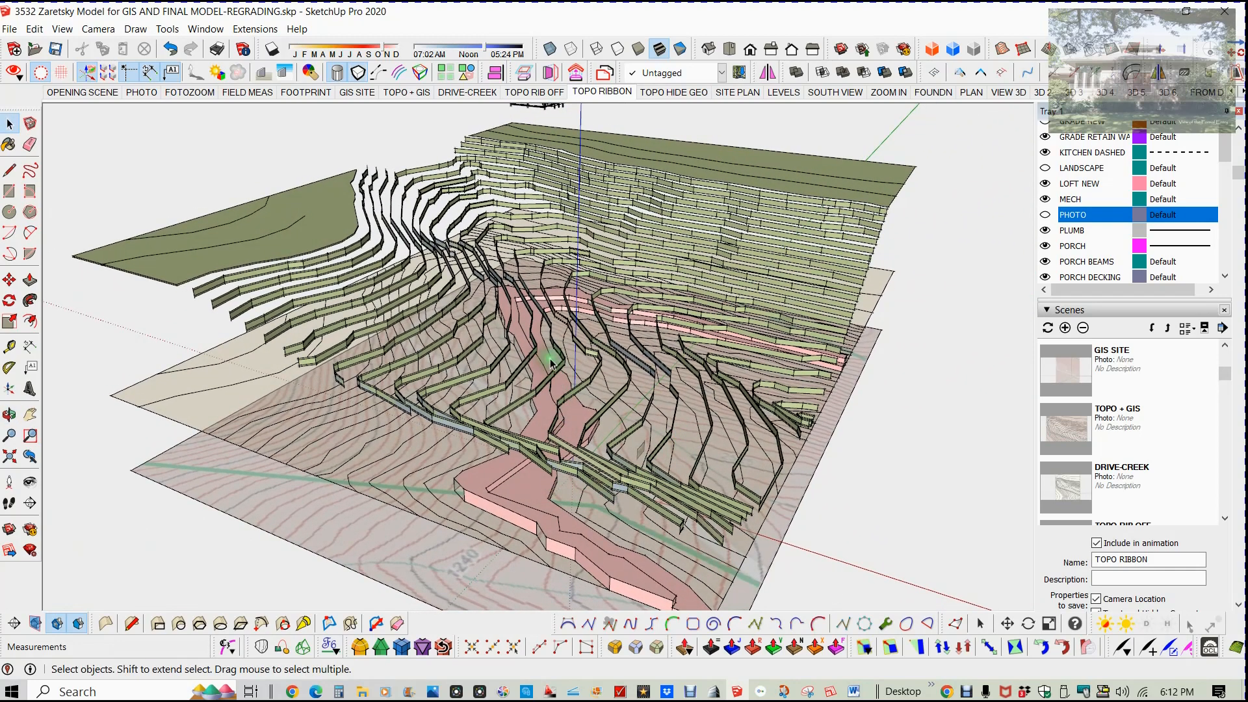
{"action": "middle_click_drag", "start_coordinate": [630, 404], "coordinate": [601, 397]}
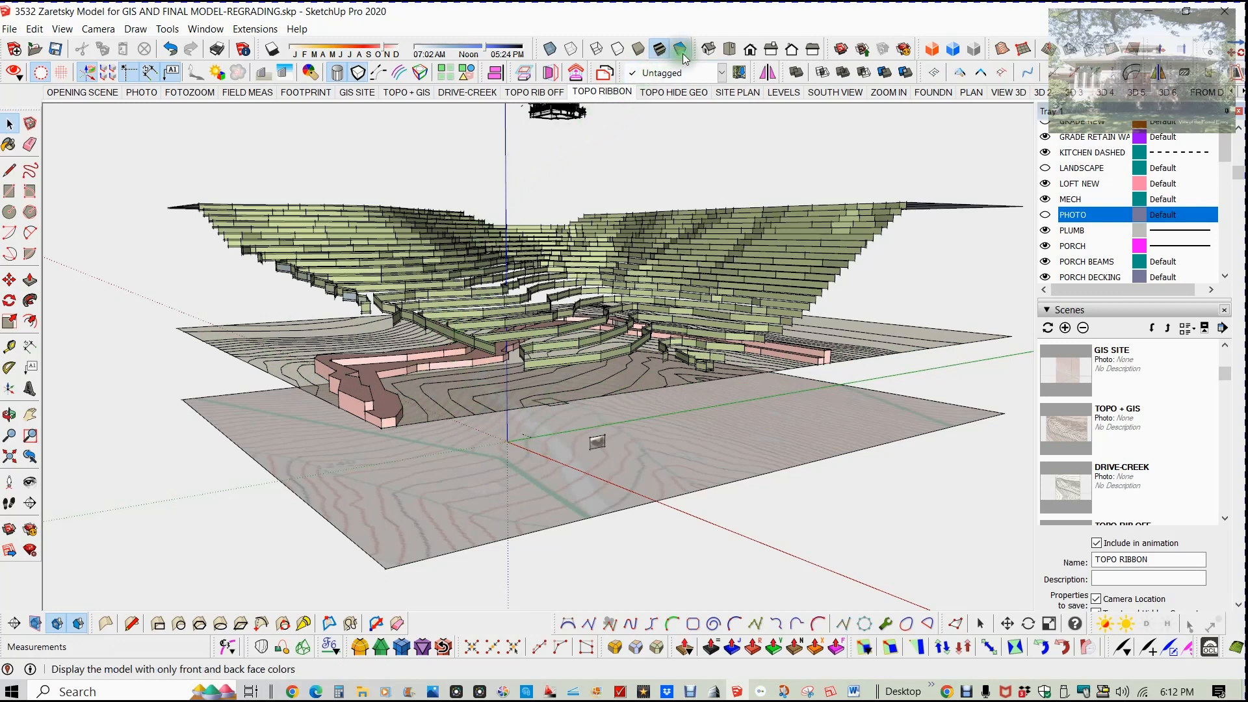
Check the contour ribbons against the GIS map from the top in parallel projection, and return to the TOPO RIBBON scene.
{"action": "left_click", "coordinate": [731, 50]}
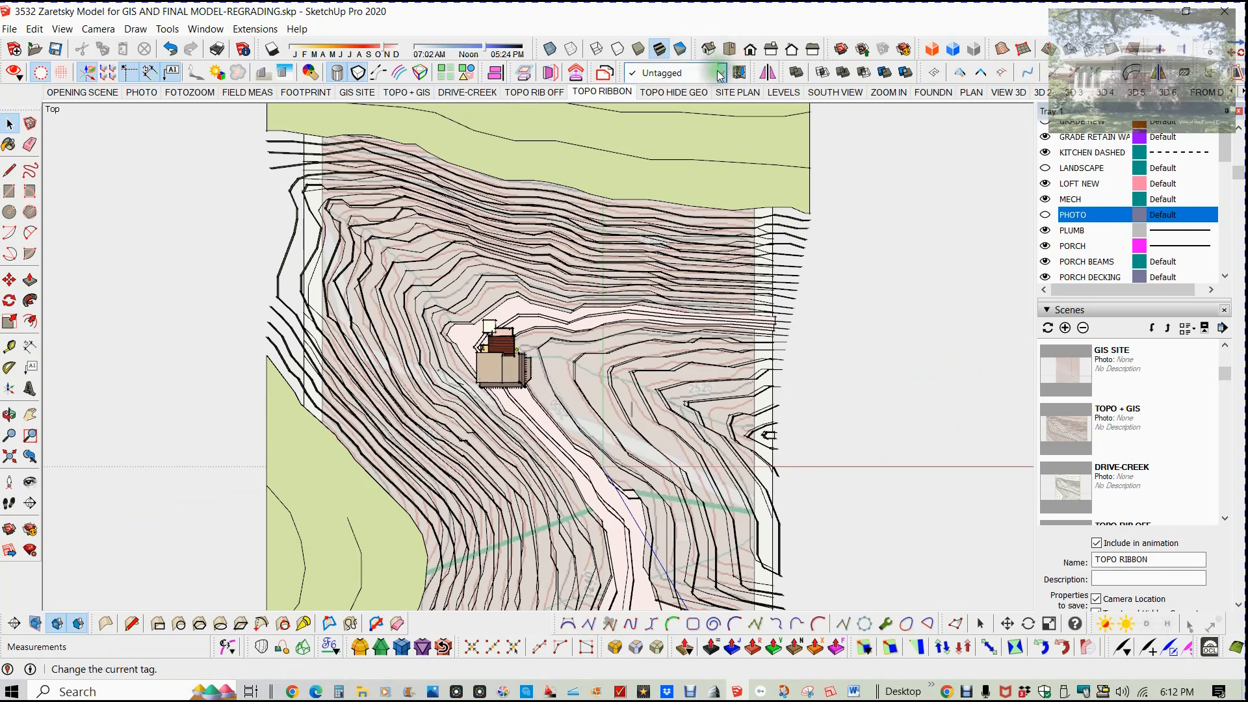
{"action": "scroll", "coordinate": [700, 194], "scroll_direction": "down", "scroll_amount": 2}
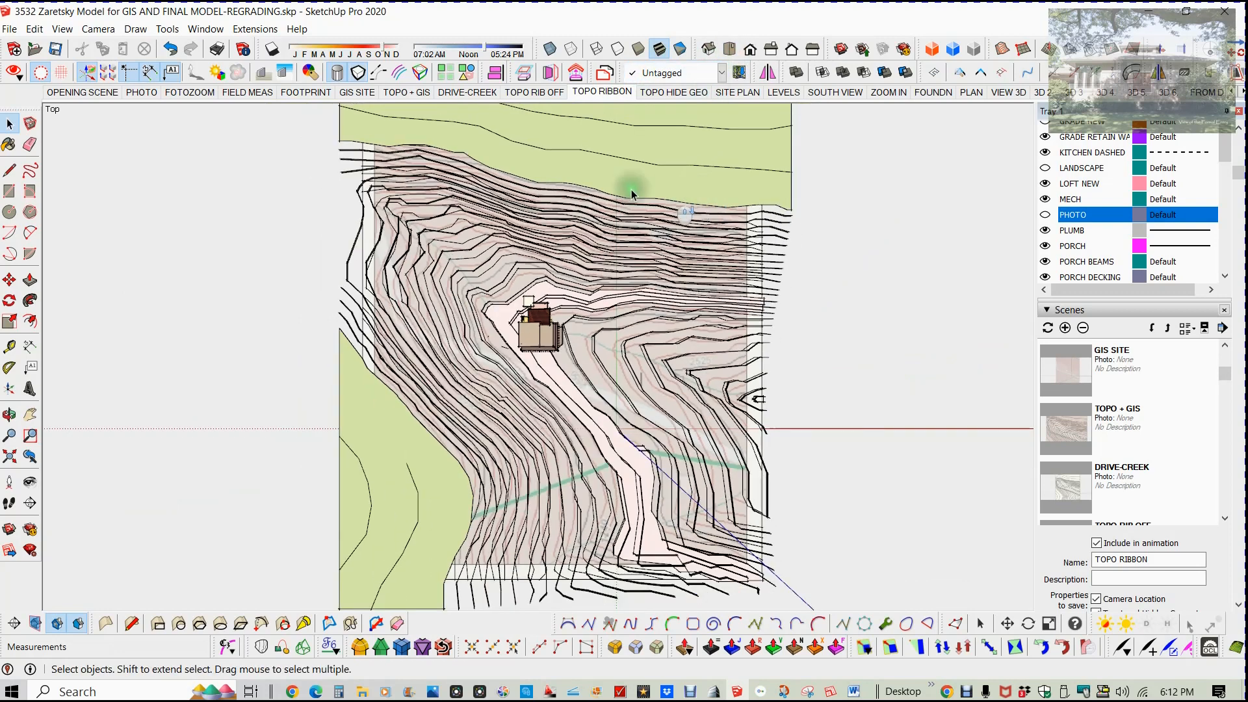
{"action": "left_click", "coordinate": [135, 29]}
{"action": "mouse_move", "coordinate": [98, 30]}
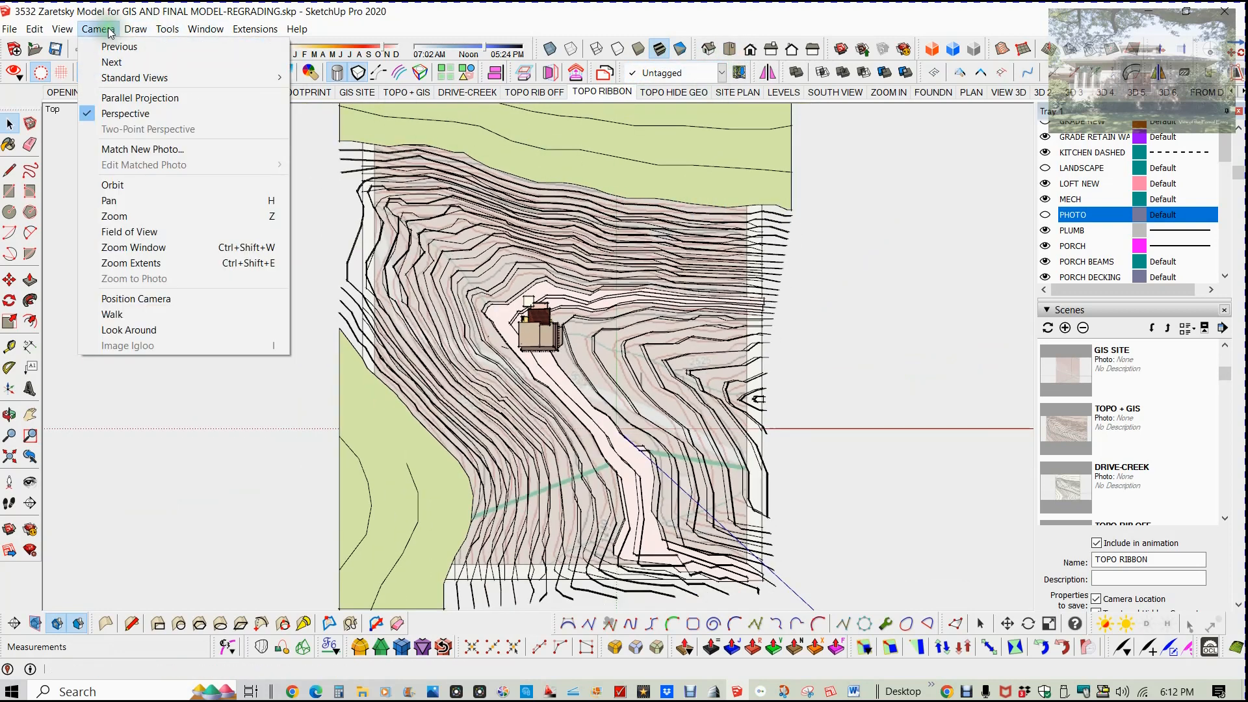
{"action": "left_click", "coordinate": [125, 97]}
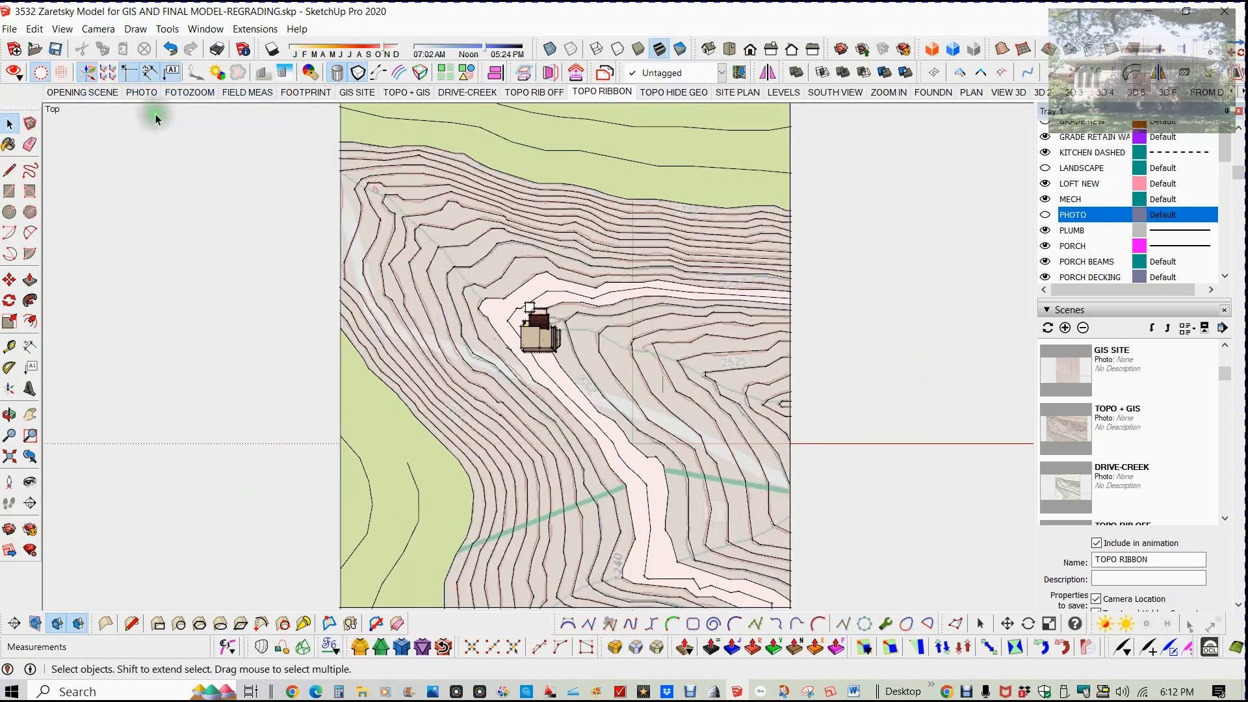
{"action": "scroll", "coordinate": [359, 247], "scroll_direction": "down", "scroll_amount": 4}
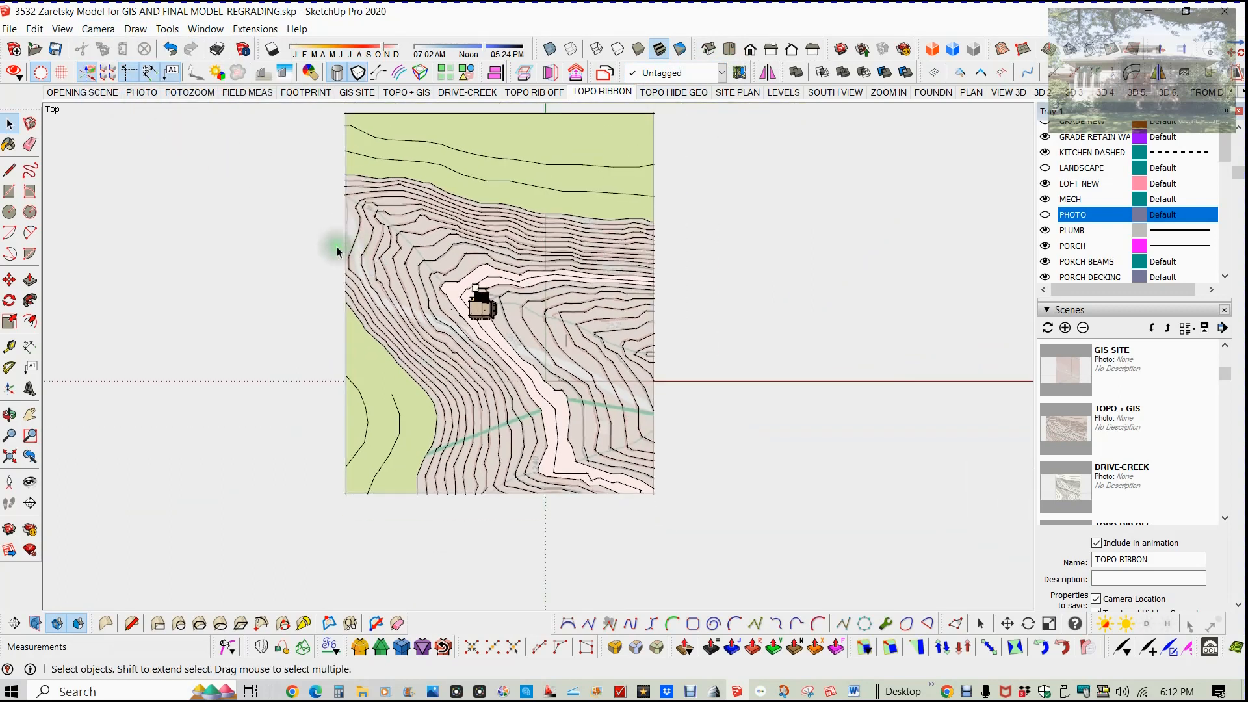
{"action": "middle_click_drag", "start_coordinate": [336, 247], "coordinate": [387, 167]}
{"action": "left_click", "coordinate": [592, 92]}
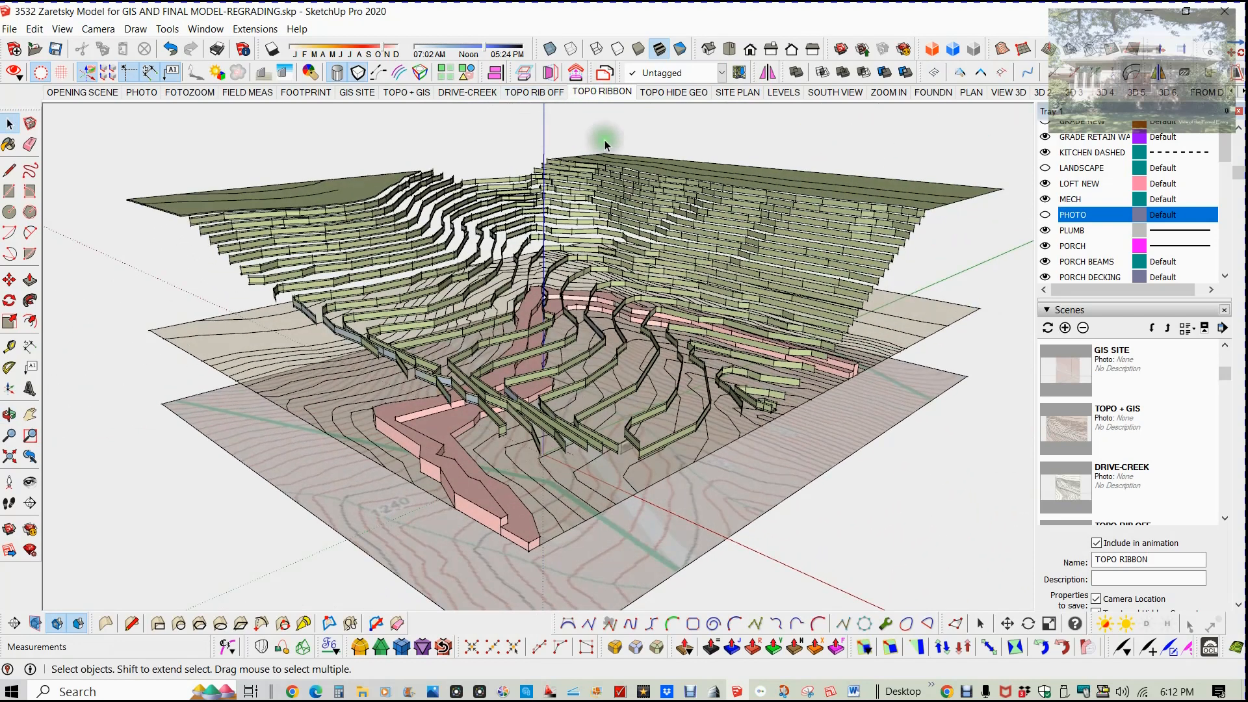
Open the TOPO HIDE GEO scene and examine the draped terrain, house, drive and creek above the ribbon and map layers.
{"action": "left_click", "coordinate": [669, 95]}
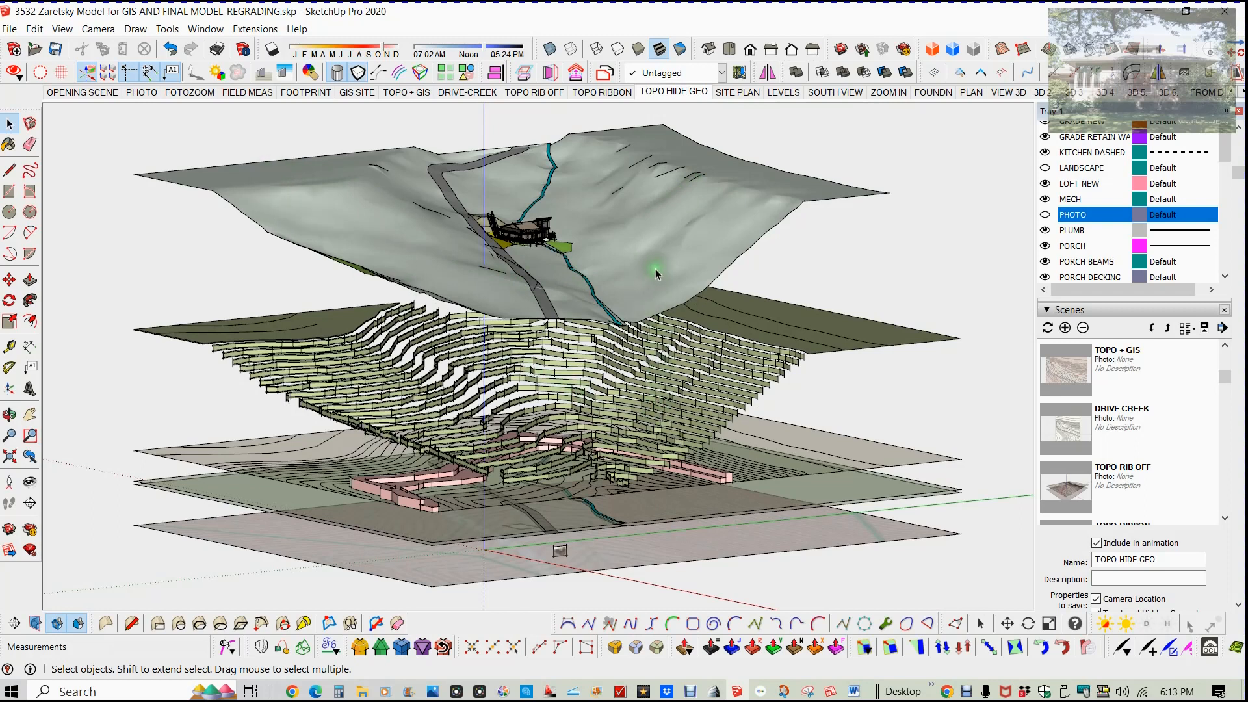
{"action": "scroll", "coordinate": [657, 247], "scroll_direction": "up", "scroll_amount": 5}
{"action": "middle_click_drag", "start_coordinate": [653, 239], "coordinate": [575, 260]}
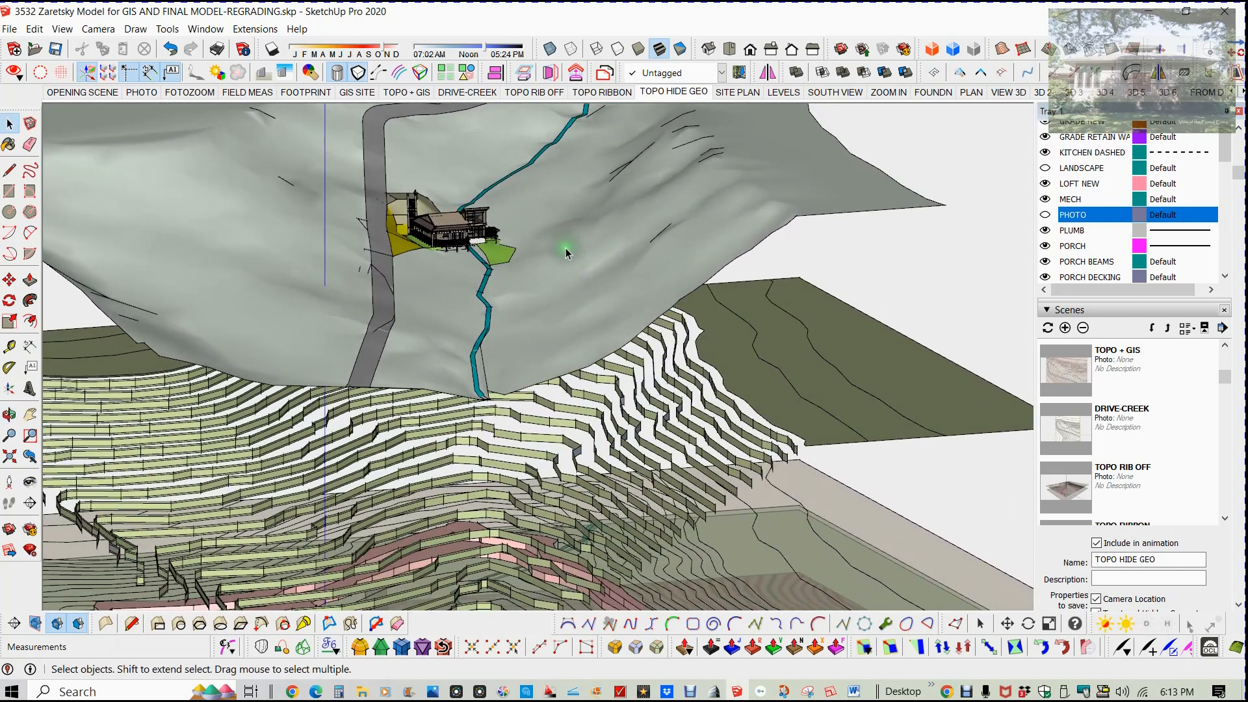
{"action": "scroll", "coordinate": [565, 248], "scroll_direction": "down", "scroll_amount": 5}
{"action": "scroll", "coordinate": [530, 246], "scroll_direction": "down", "scroll_amount": 2}
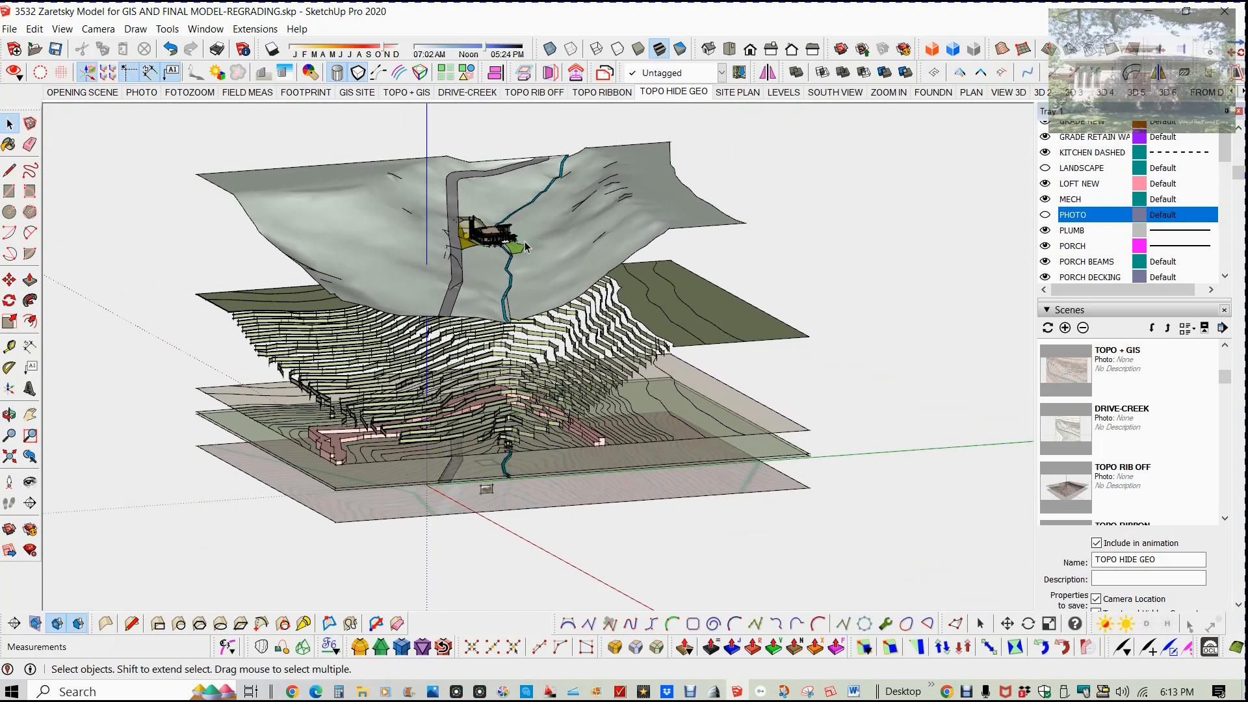
{"action": "left_click", "coordinate": [523, 233]}
{"action": "key", "text": "o"}
{"action": "left_click_drag", "start_coordinate": [525, 282], "coordinate": [546, 206]}
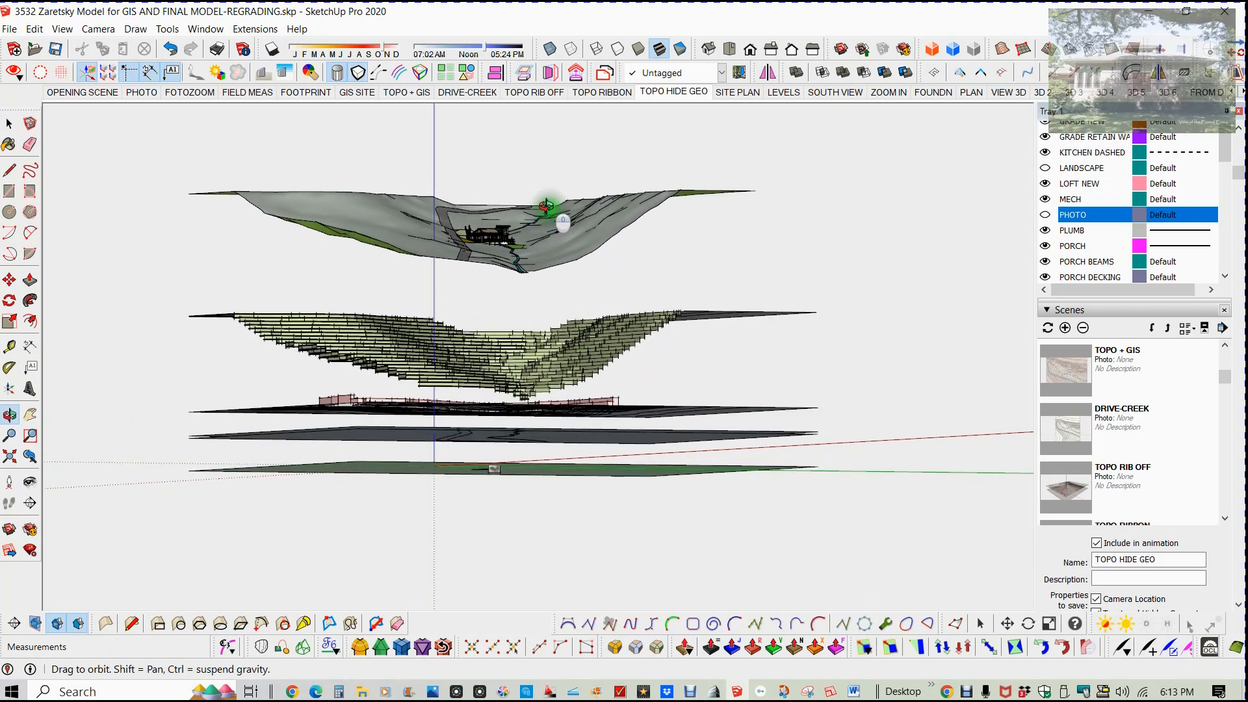
{"action": "key", "text": "space"}
Open the SITE PLAN scene and turn off Hidden Geometry to inspect the terrain without its triangulation lines.
{"action": "key", "text": "Page_Down"}
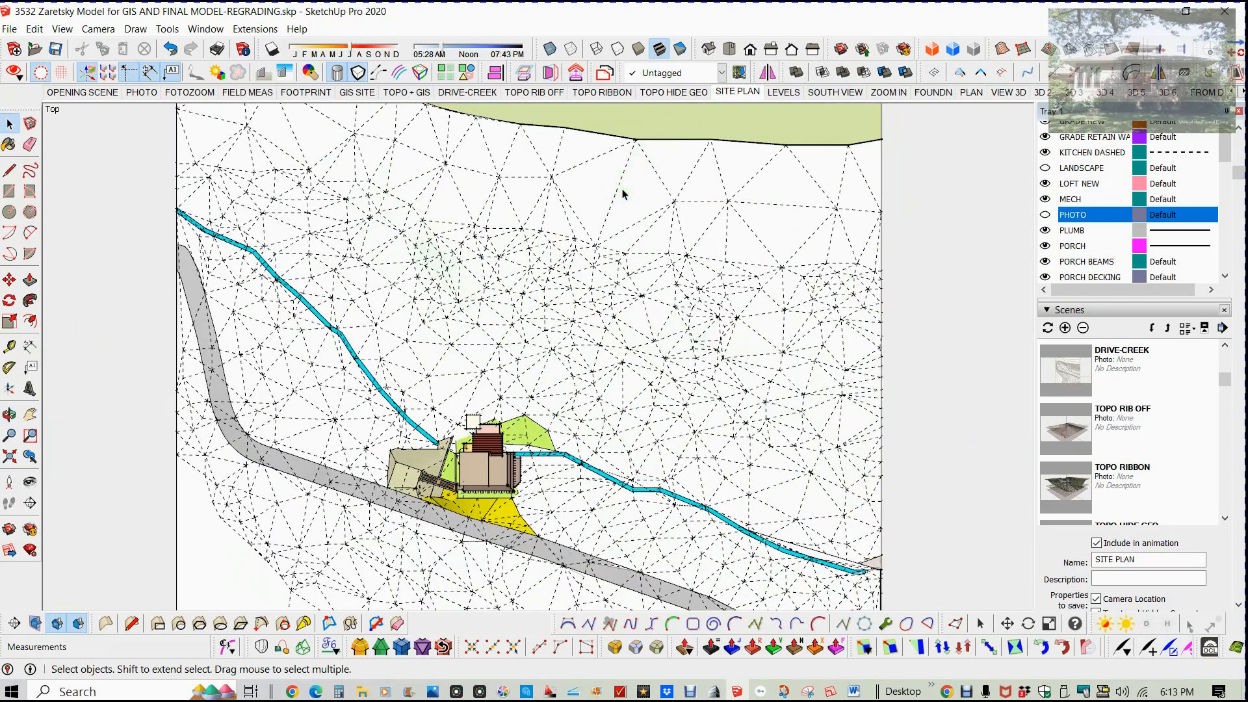
{"action": "scroll", "coordinate": [622, 188], "scroll_direction": "down", "scroll_amount": 2}
{"action": "middle_click_drag", "start_coordinate": [616, 207], "coordinate": [241, 47]}
{"action": "middle_click_drag", "start_coordinate": [585, 296], "coordinate": [477, 207]}
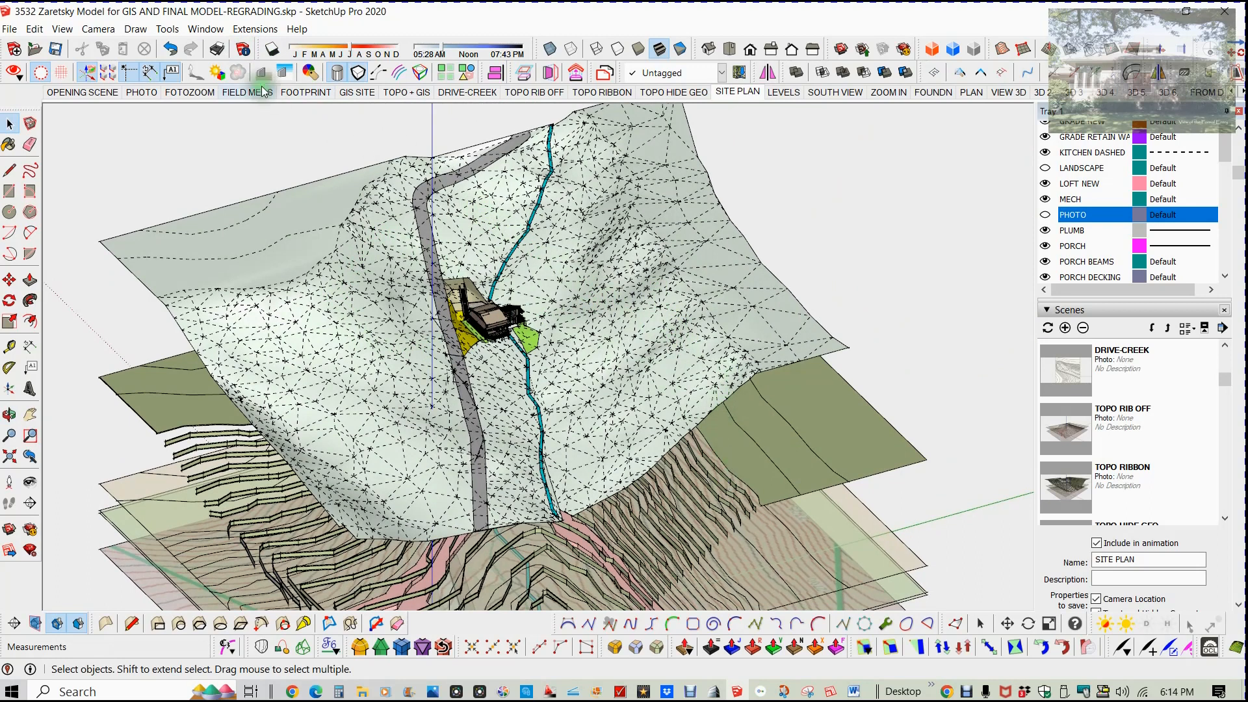
{"action": "left_click", "coordinate": [67, 32]}
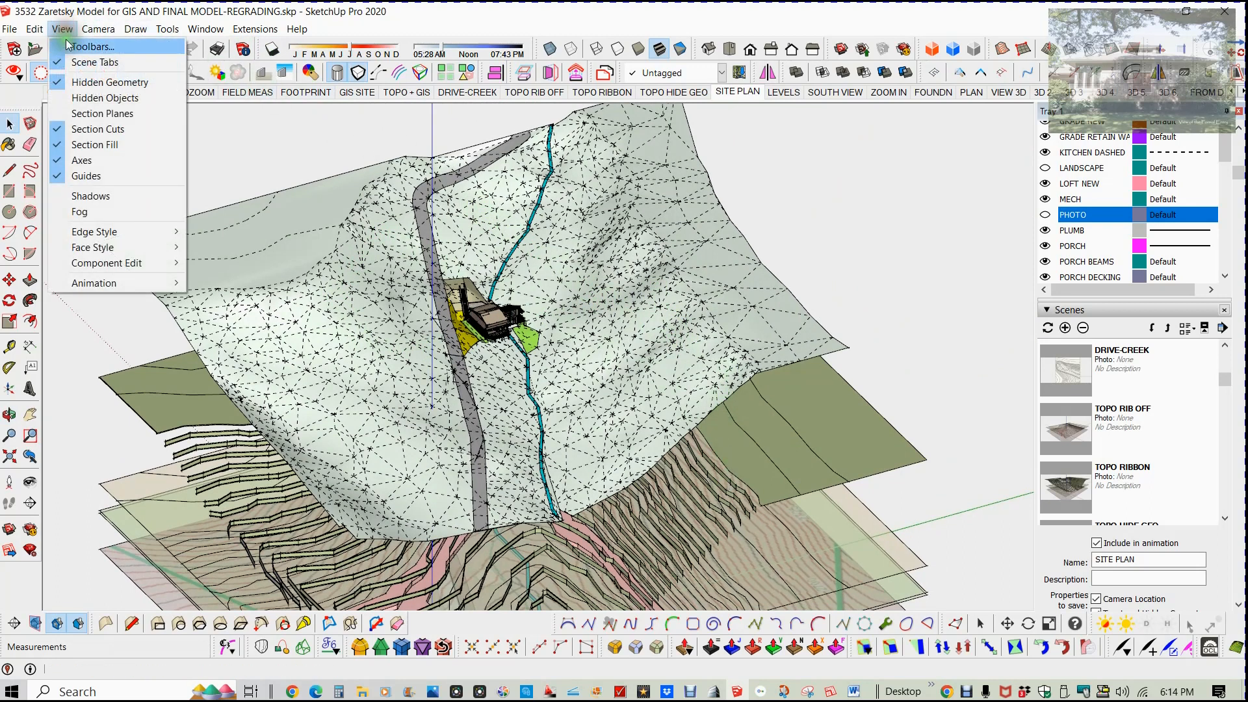
{"action": "left_click", "coordinate": [86, 83]}
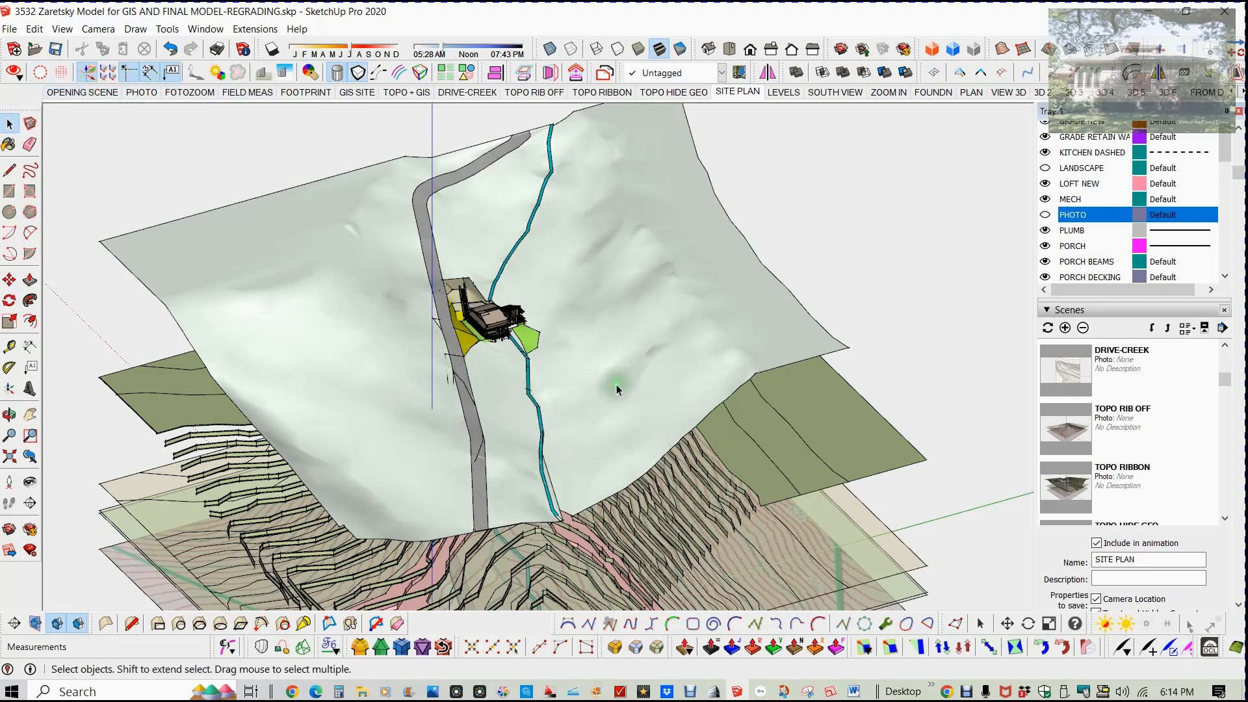
{"action": "middle_click_drag", "start_coordinate": [616, 384], "coordinate": [560, 278]}
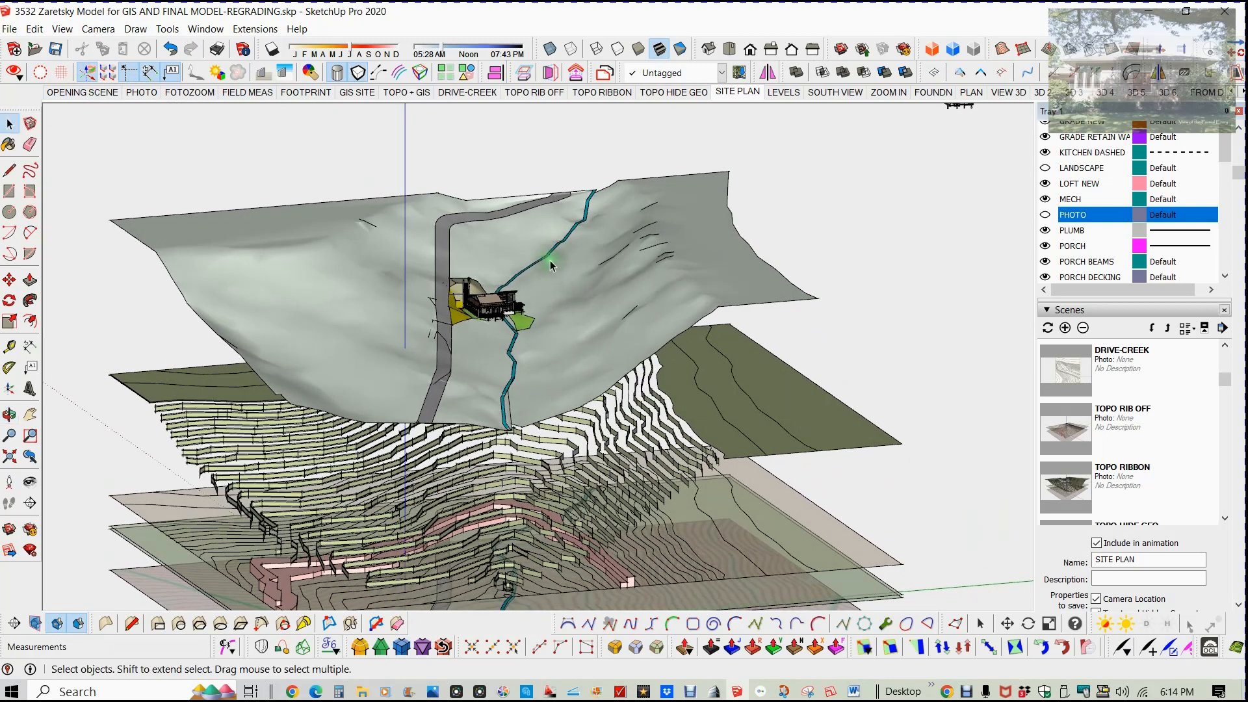
Turn Hidden Geometry back on and examine the terrain triangulation around the house and creek.
{"action": "left_click", "coordinate": [63, 29]}
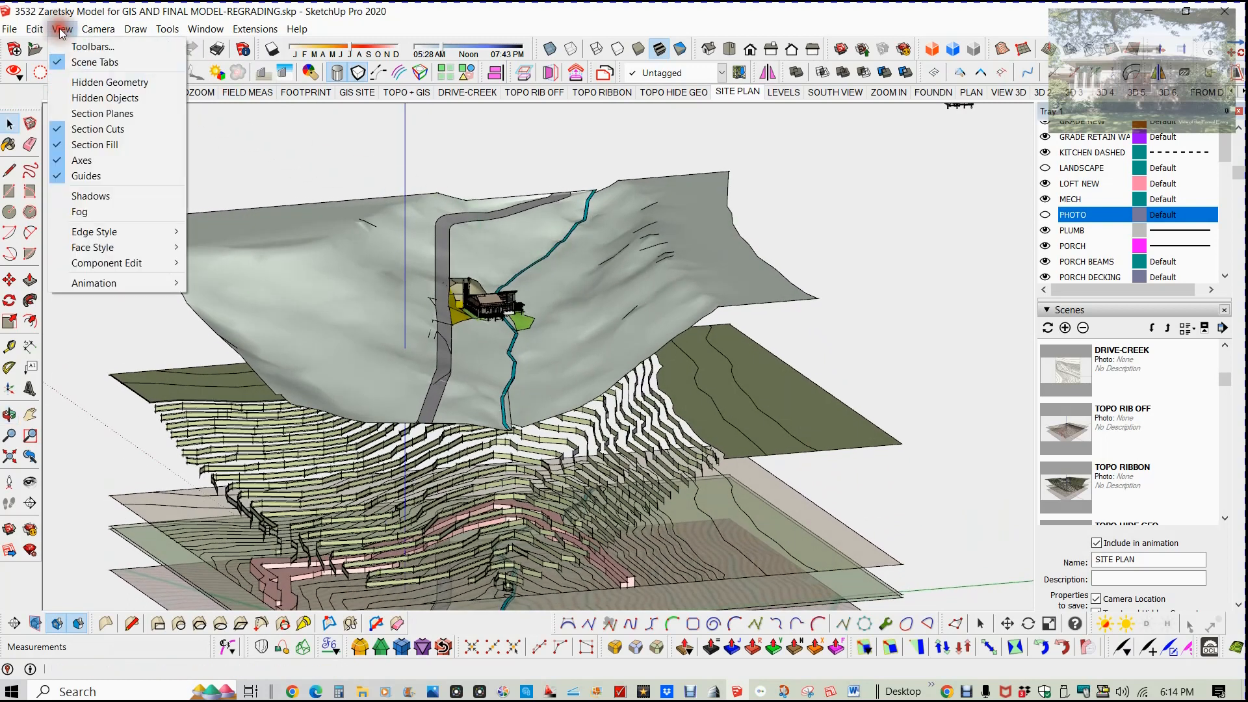
{"action": "left_click", "coordinate": [99, 82]}
{"action": "scroll", "coordinate": [540, 329], "scroll_direction": "up", "scroll_amount": 8}
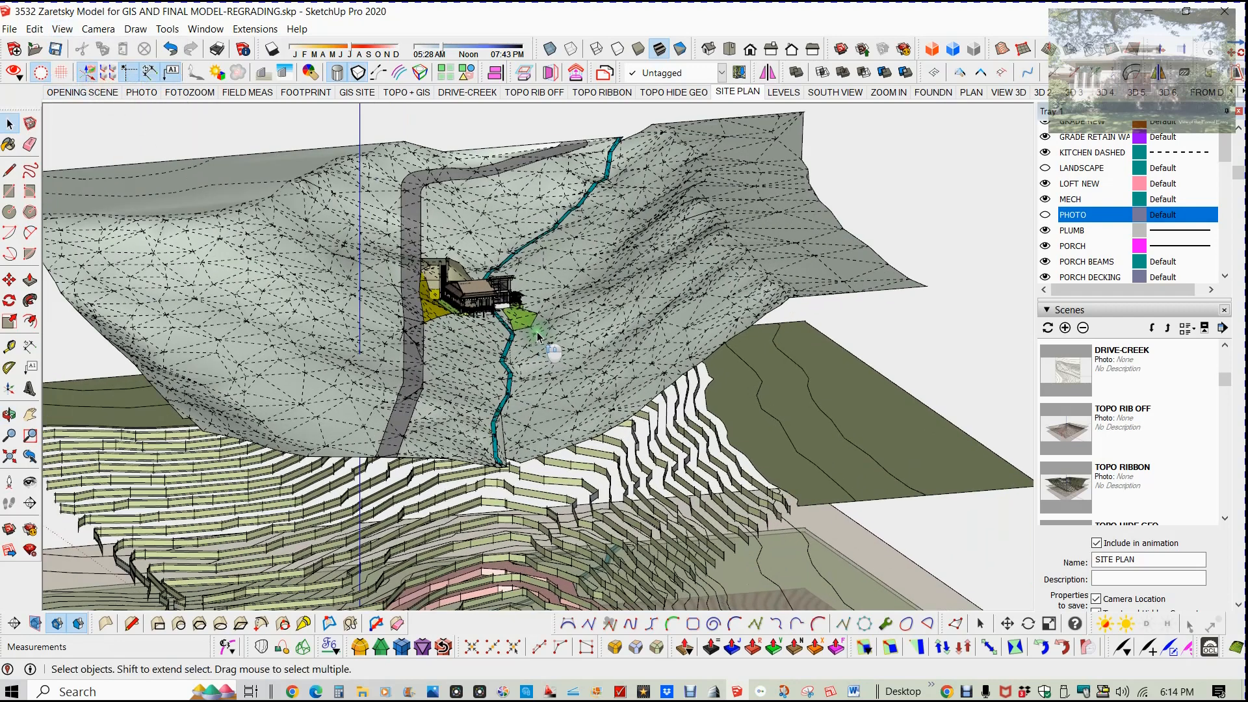
{"action": "scroll", "coordinate": [539, 330], "scroll_direction": "up", "scroll_amount": 4}
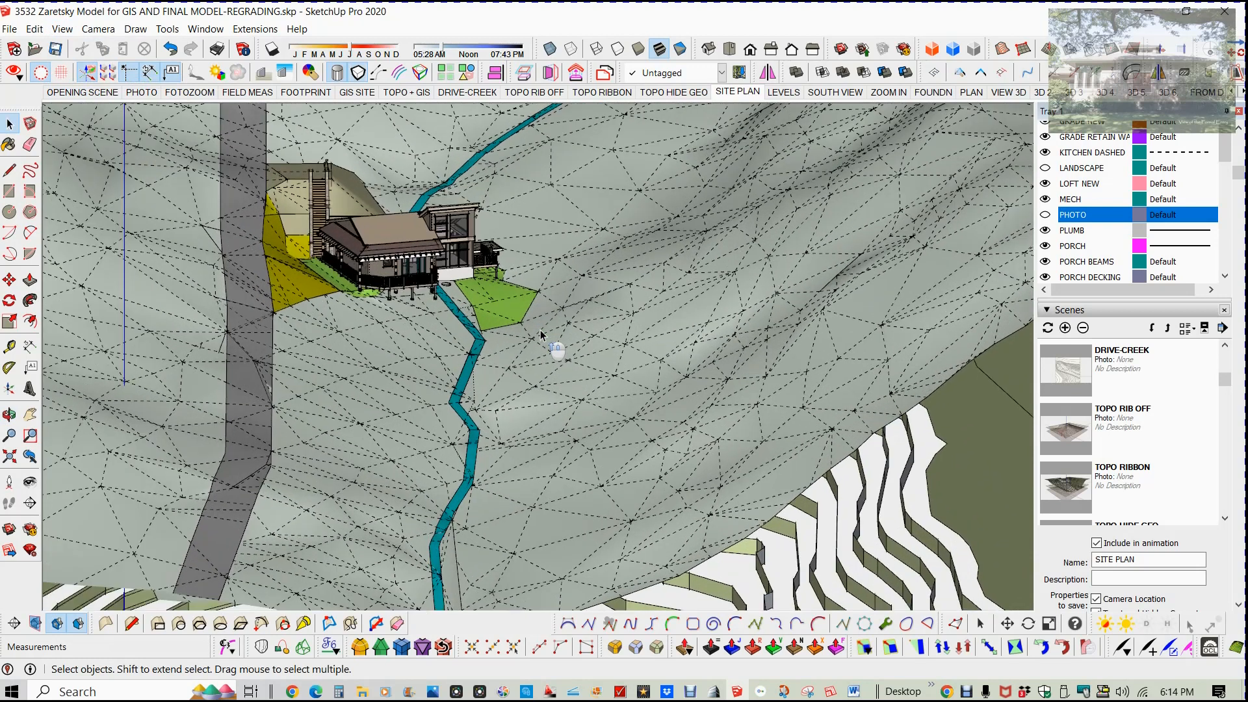
Open the terrain group and push/pull the triangle beside the green graded patch by about 5'.
{"action": "left_click", "coordinate": [542, 326]}
{"action": "double_click", "coordinate": [542, 327]}
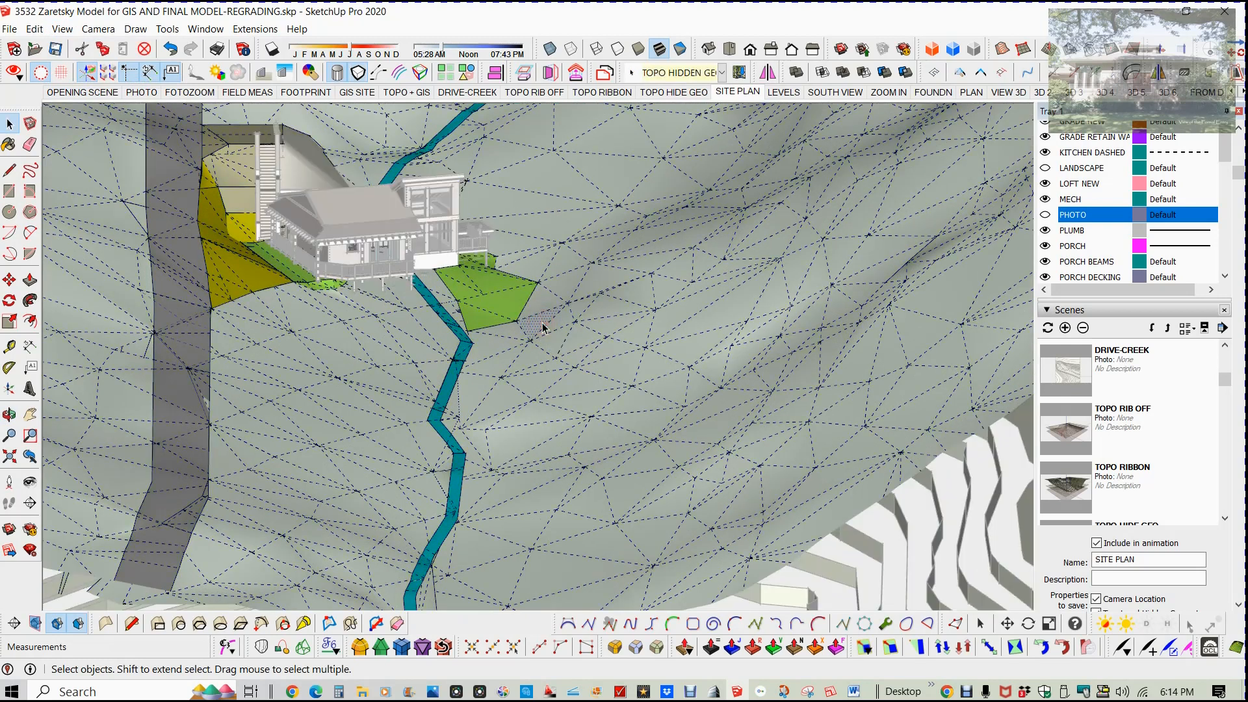
{"action": "key", "text": "p"}
{"action": "left_click", "coordinate": [530, 325]}
{"action": "left_click", "coordinate": [527, 310]}
{"action": "middle_click_drag", "start_coordinate": [460, 318], "coordinate": [493, 324]}
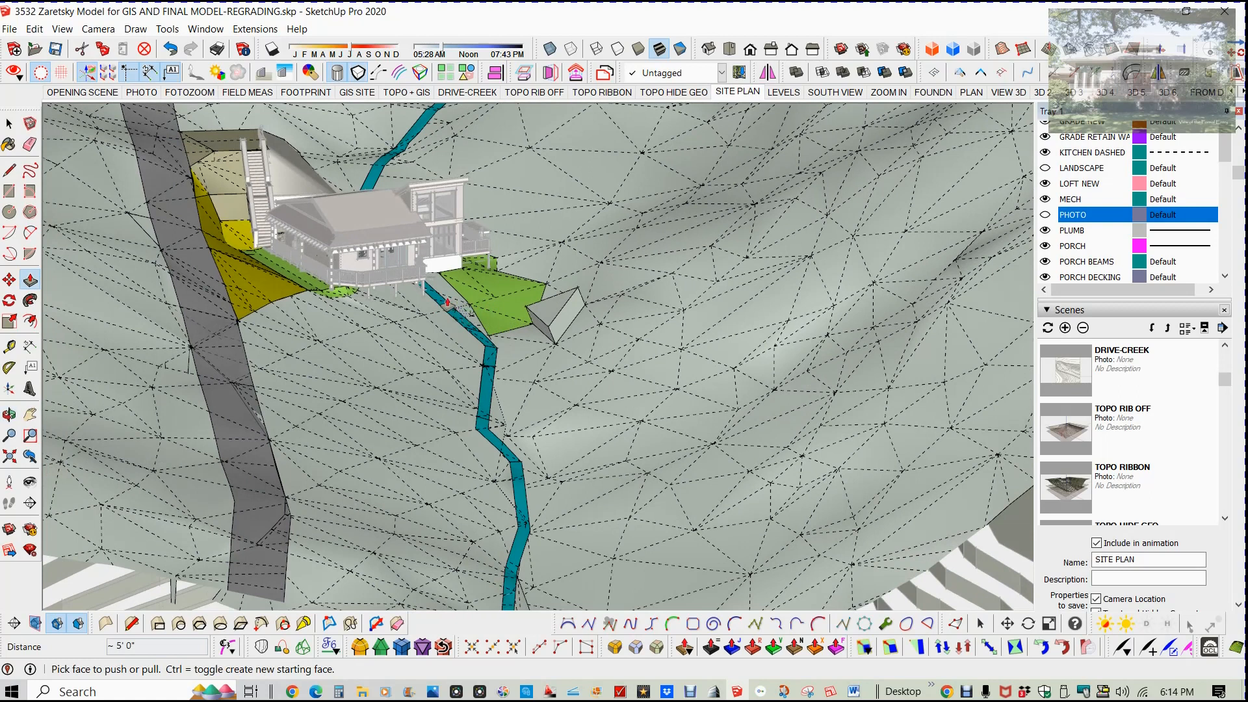
Undo the terrain triangle's extrusion and return to the SITE PLAN scene.
{"action": "key", "text": "ctrl+z"}
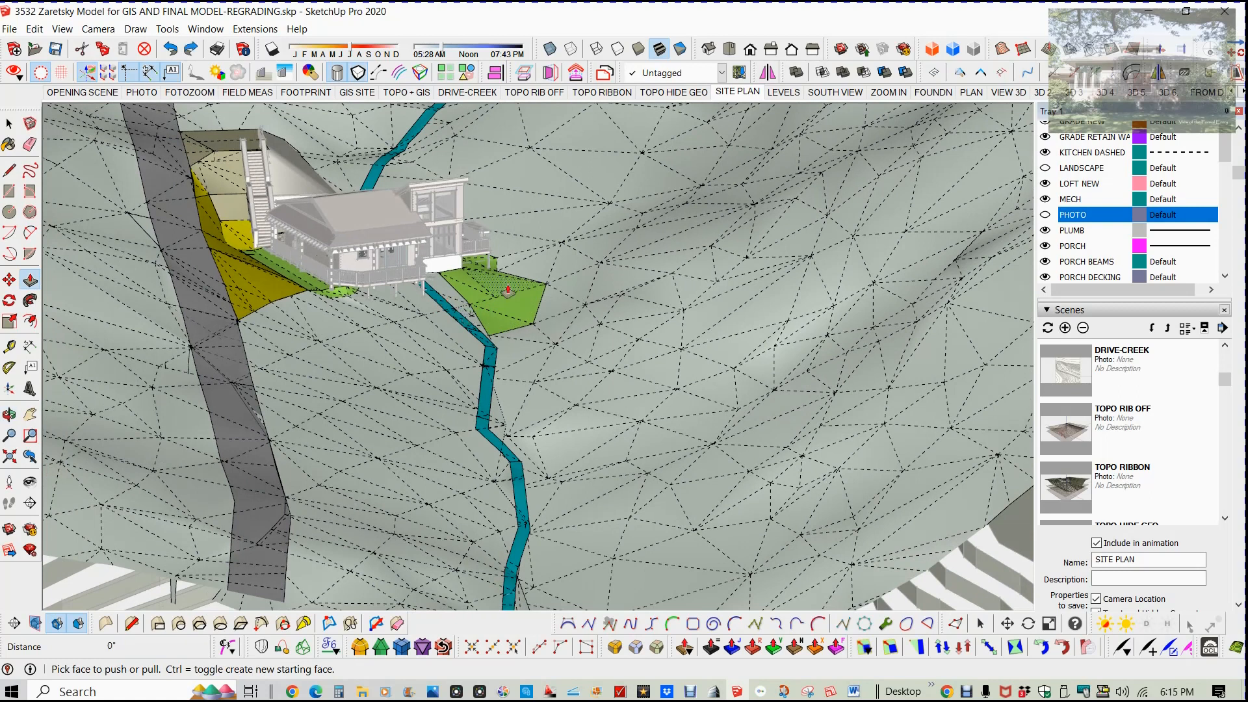
{"action": "key", "text": "space"}
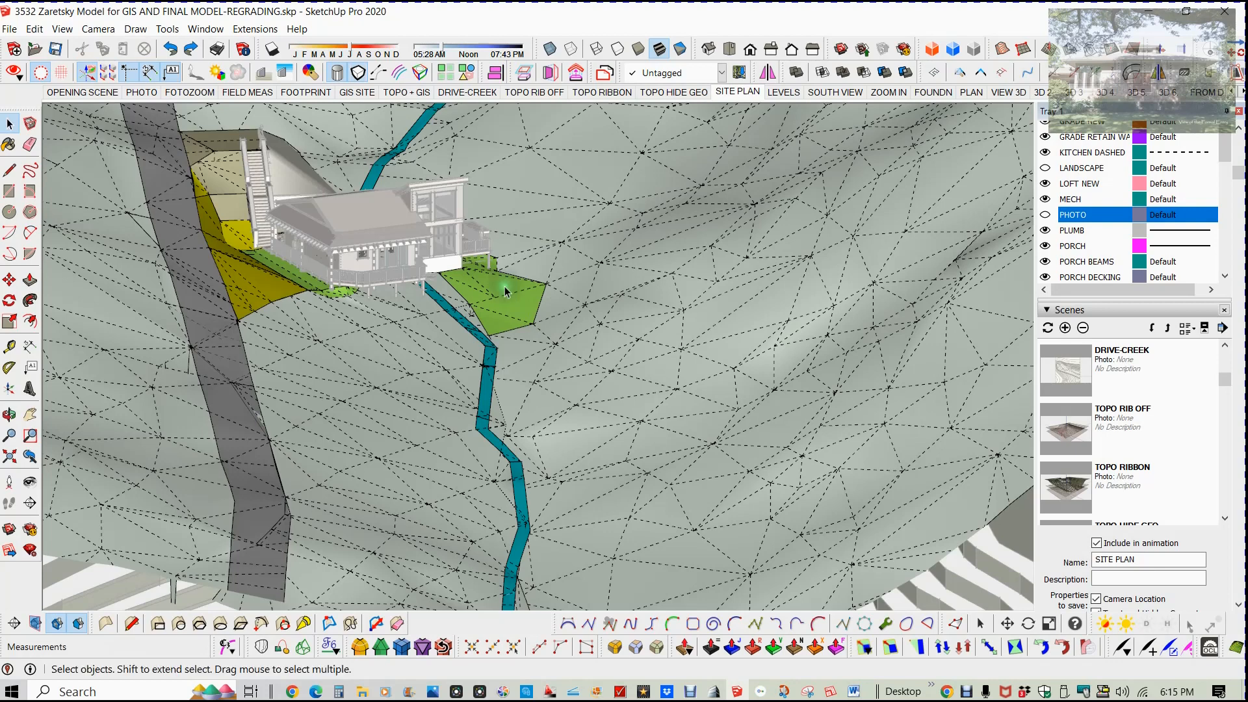
{"action": "left_click", "coordinate": [737, 93]}
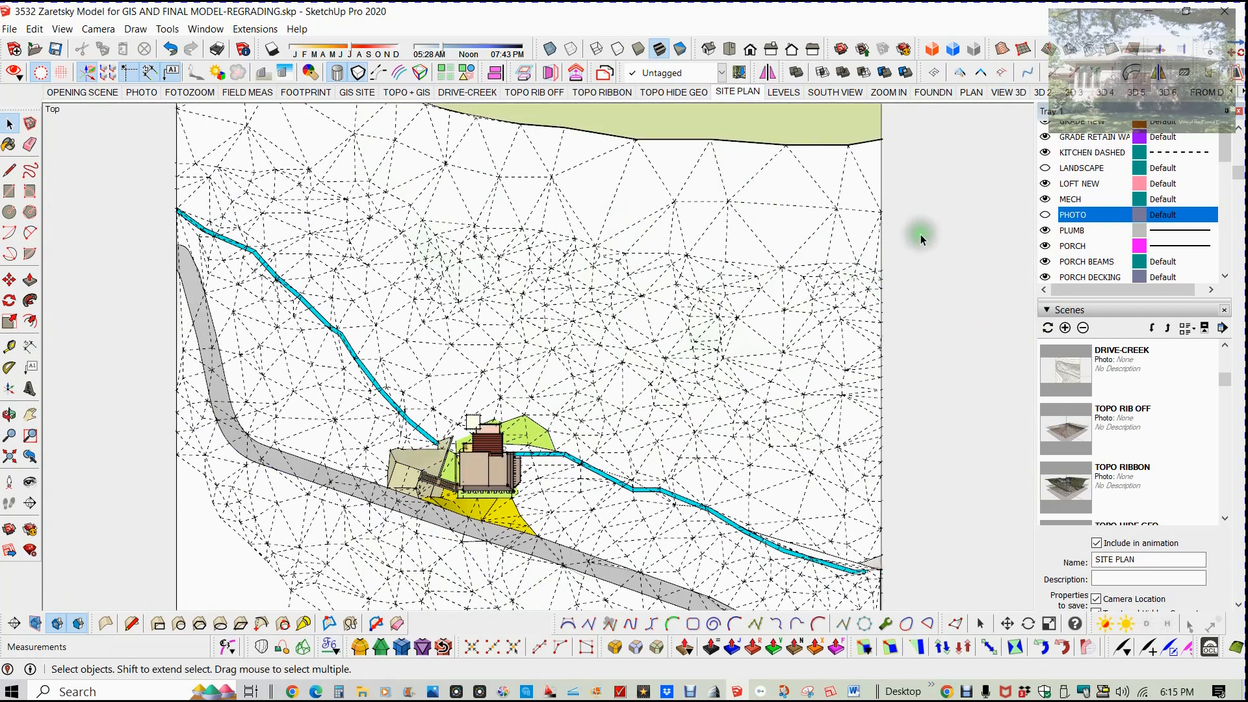
Open the LEVELS scene and examine the stacked GIS map, drive and creek, contour ribbons and draped terrain.
{"action": "left_click", "coordinate": [795, 92]}
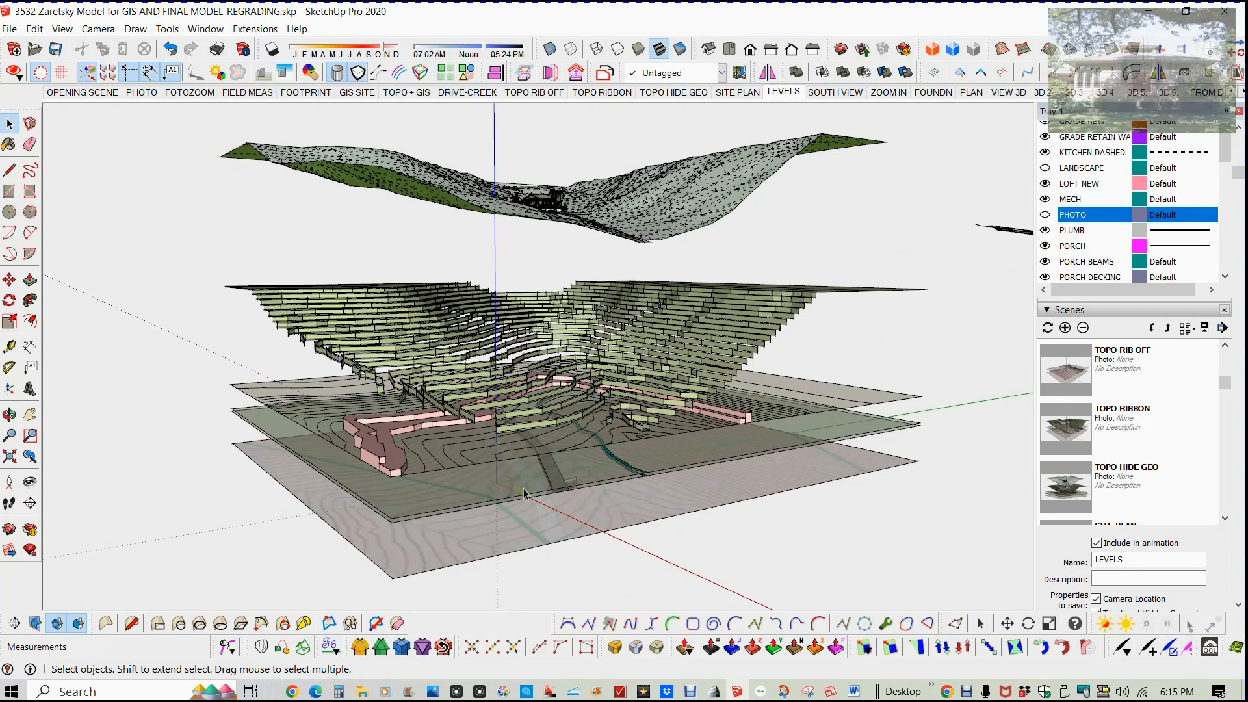
{"action": "scroll", "coordinate": [524, 488], "scroll_direction": "up", "scroll_amount": 5}
{"action": "middle_click_drag", "start_coordinate": [524, 489], "coordinate": [527, 453]}
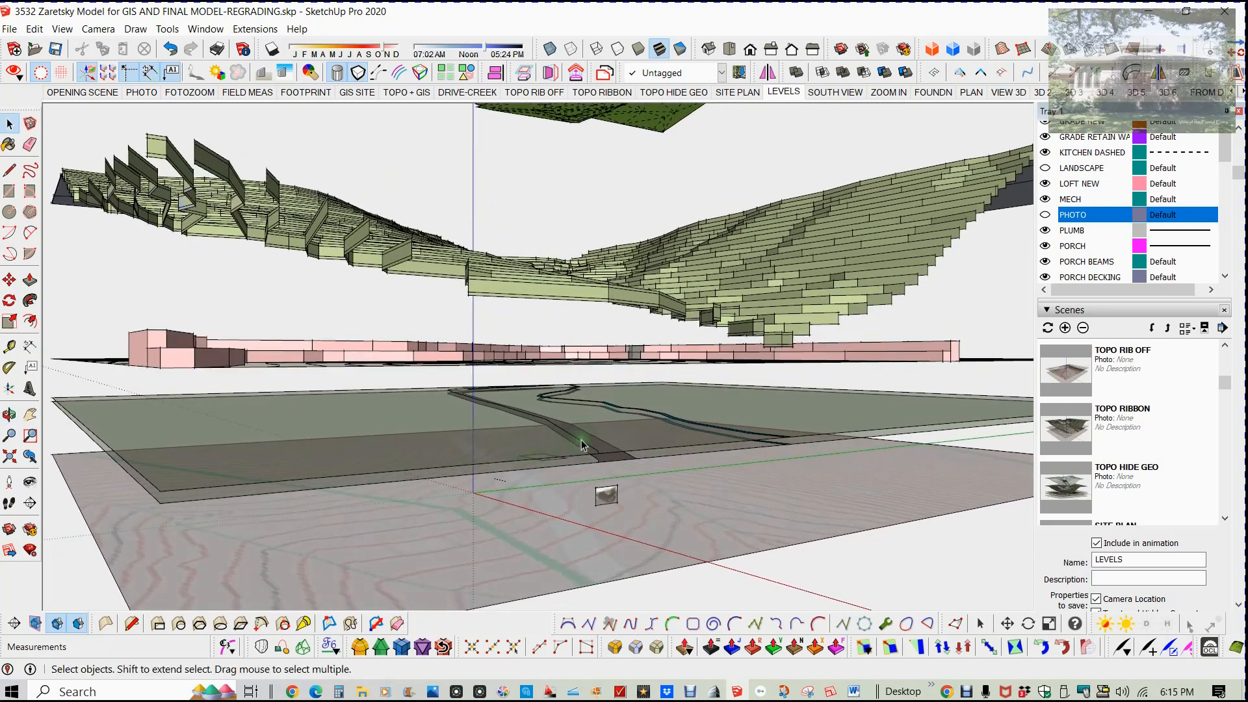
{"action": "scroll", "coordinate": [614, 449], "scroll_direction": "up", "scroll_amount": 3}
{"action": "middle_click_drag", "start_coordinate": [632, 447], "coordinate": [591, 447]}
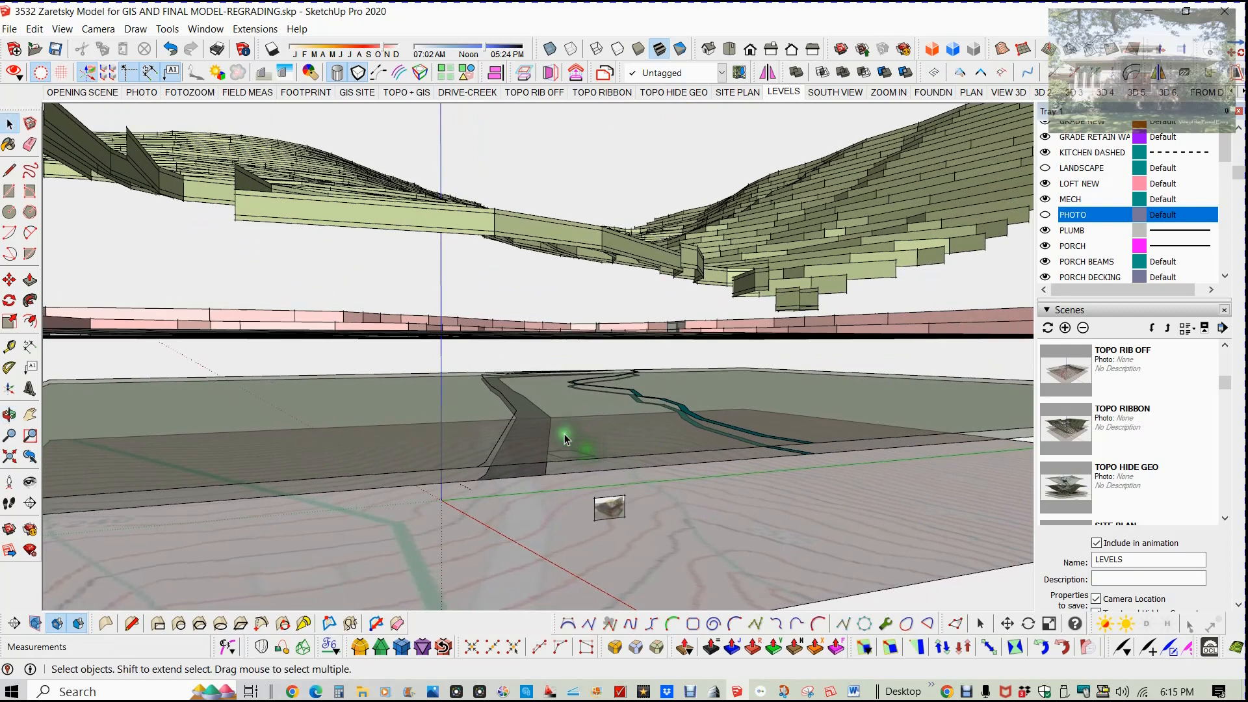
{"action": "scroll", "coordinate": [627, 437], "scroll_direction": "down", "scroll_amount": 5}
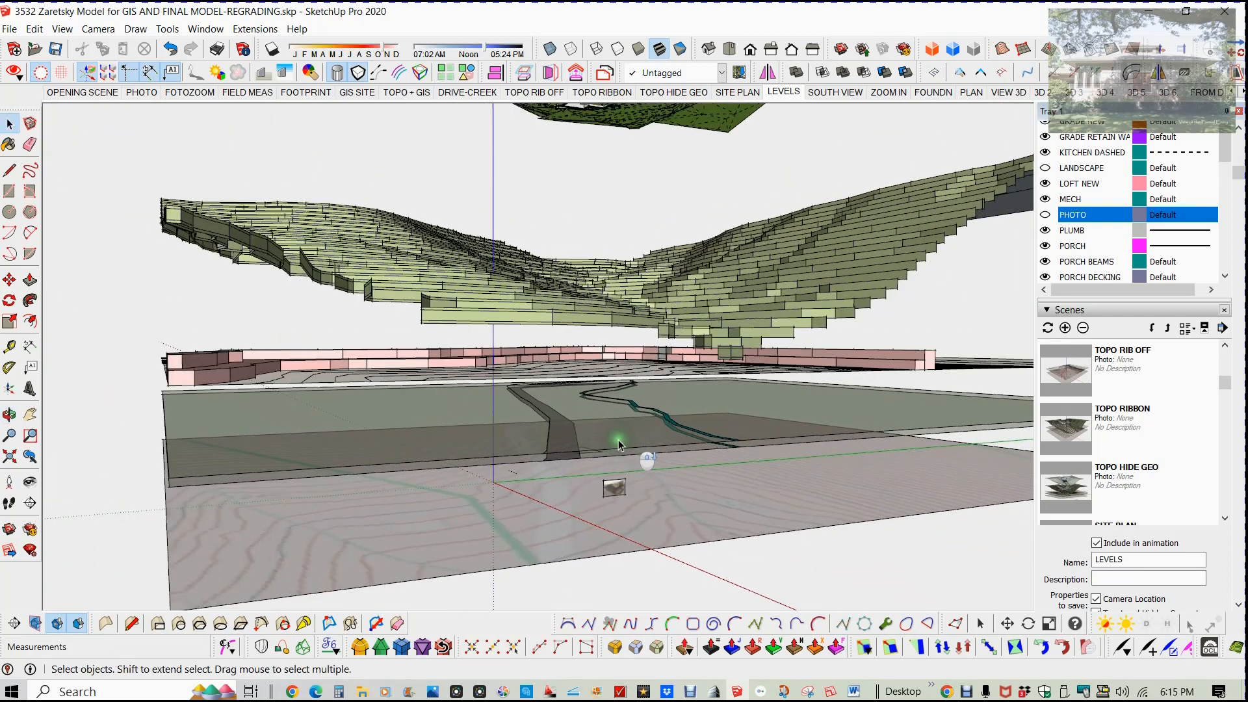
{"action": "middle_click_drag", "start_coordinate": [585, 451], "coordinate": [585, 479]}
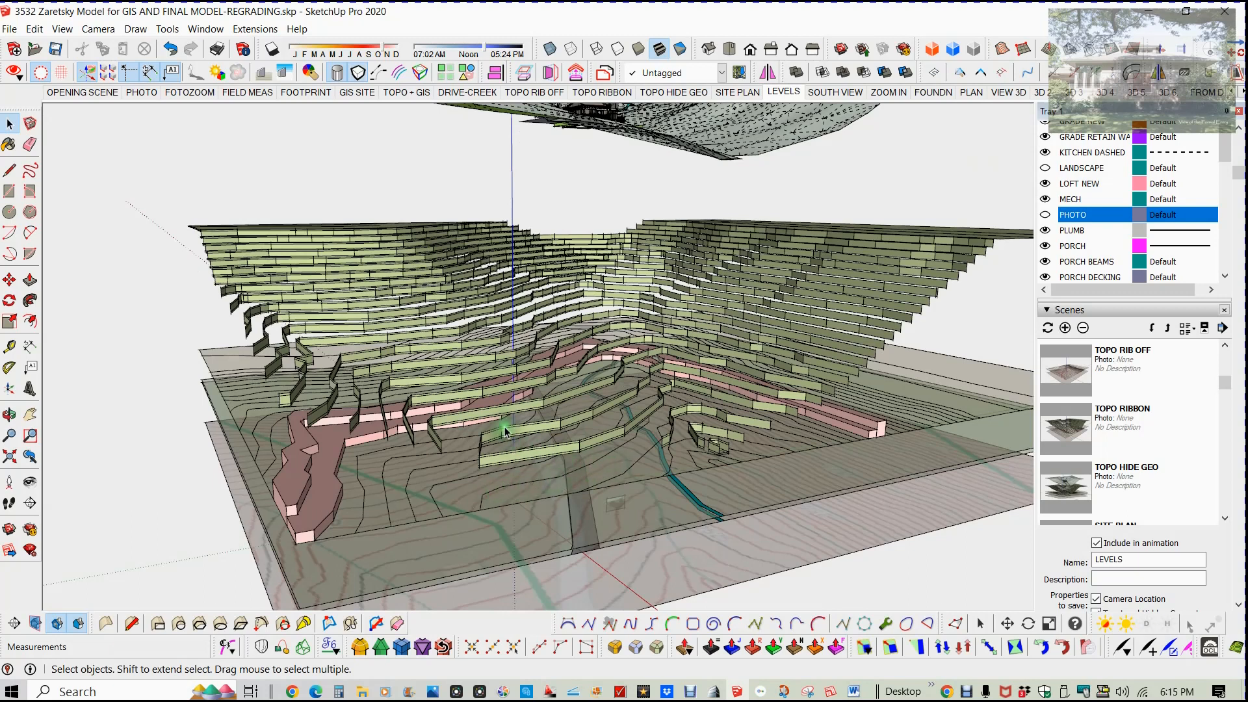
{"action": "scroll", "coordinate": [401, 387], "scroll_direction": "down", "scroll_amount": 3}
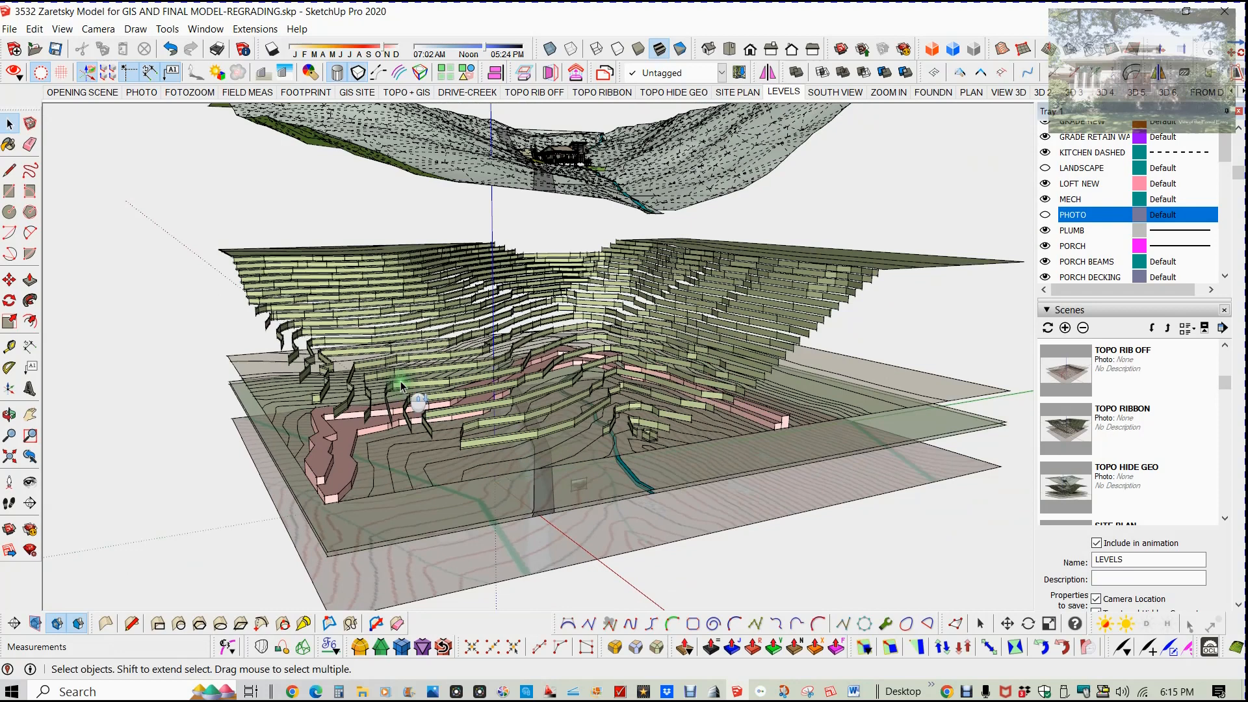
{"action": "scroll", "coordinate": [401, 387], "scroll_direction": "down", "scroll_amount": 2}
{"action": "scroll", "coordinate": [564, 132], "scroll_direction": "down", "scroll_amount": 2}
{"action": "middle_click_drag", "start_coordinate": [564, 132], "coordinate": [572, 256], "text": "shift"}
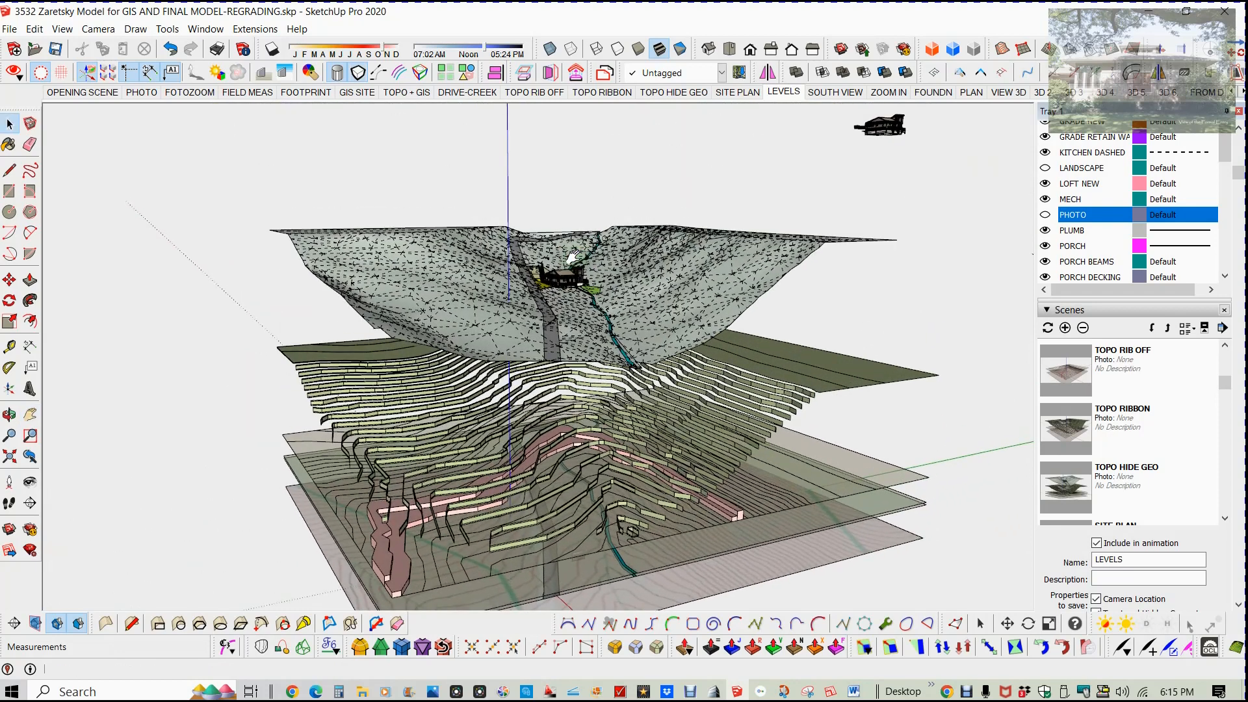
{"action": "middle_click_drag", "start_coordinate": [754, 129], "coordinate": [765, 163]}
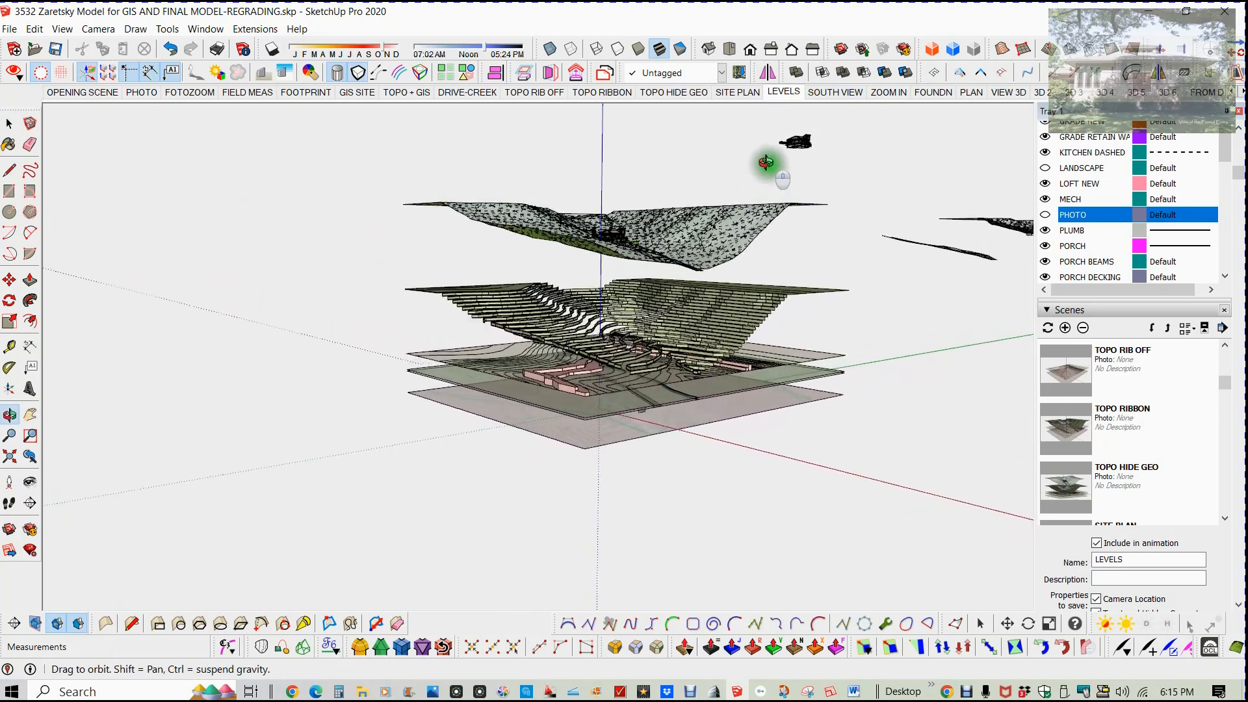
Examine the house in its landscape from the SOUTH VIEW scene, and open the closer ZOOM IN scene.
{"action": "left_click", "coordinate": [836, 93]}
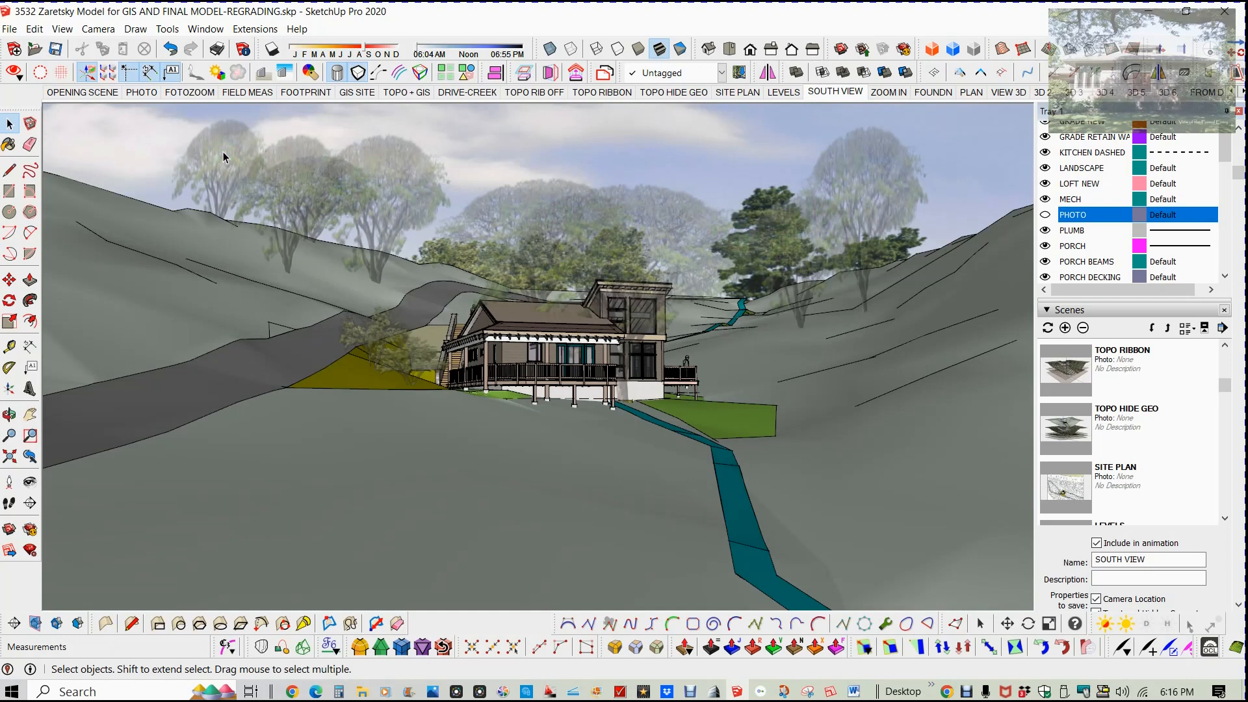
{"action": "scroll", "coordinate": [551, 384], "scroll_direction": "up", "scroll_amount": 5}
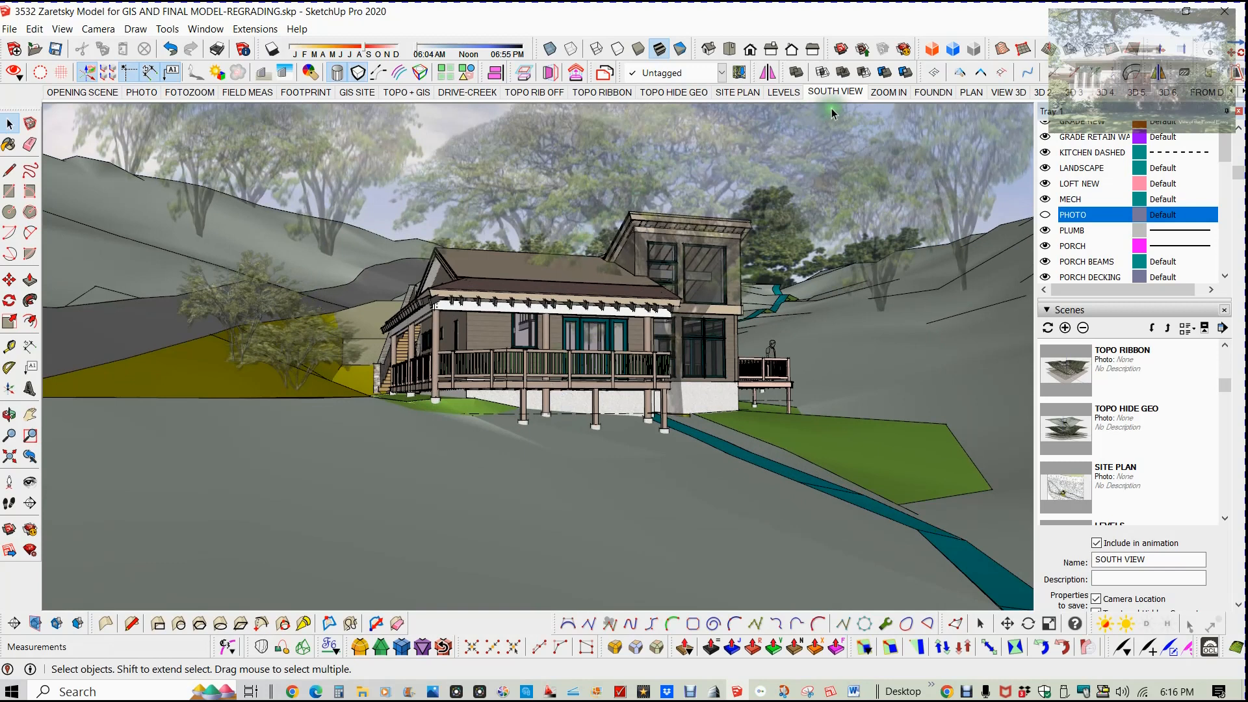
{"action": "left_click", "coordinate": [876, 95]}
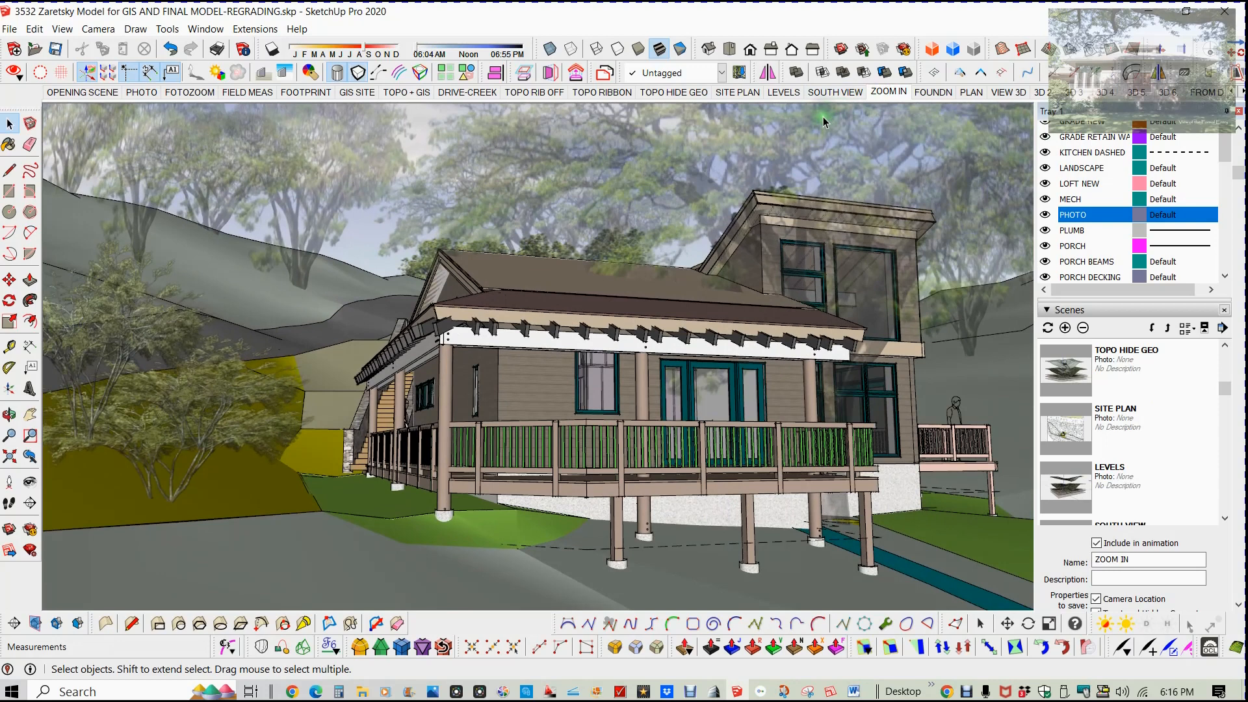
Open the FOUNDN scene, and in the PLAN scene examine the floor plan against the surrounding contours and drive.
{"action": "left_click", "coordinate": [920, 95]}
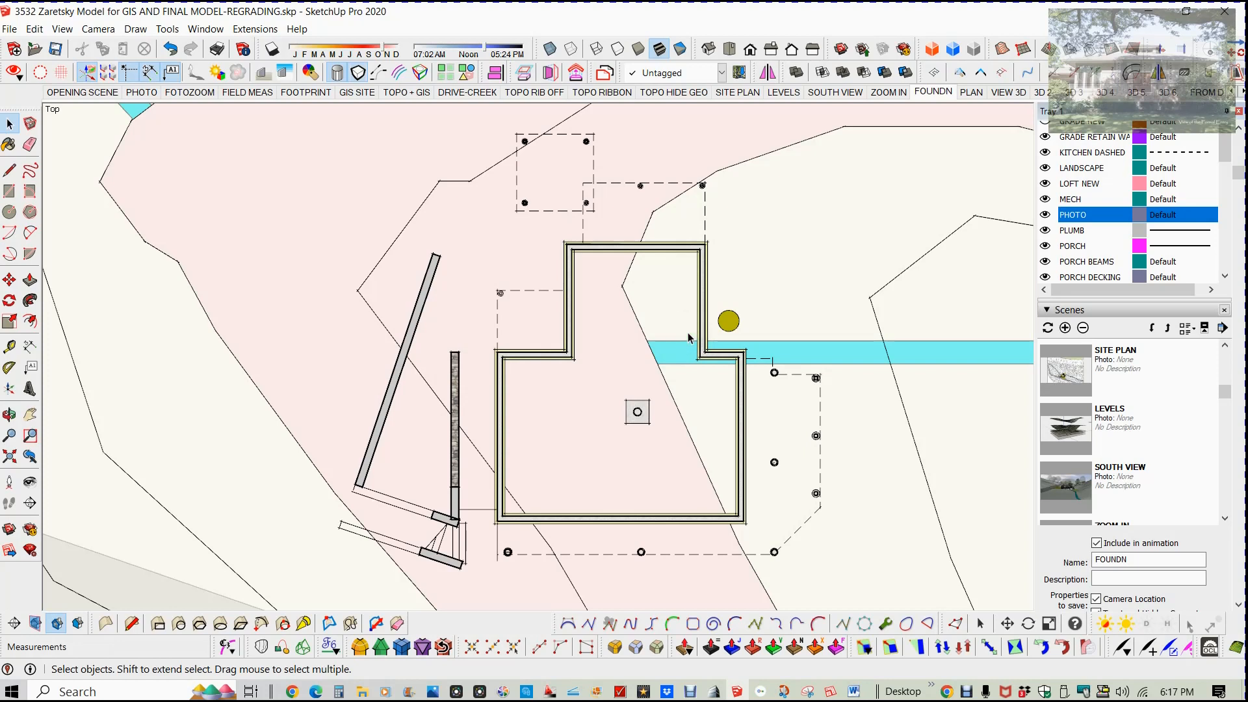
{"action": "left_click", "coordinate": [972, 93]}
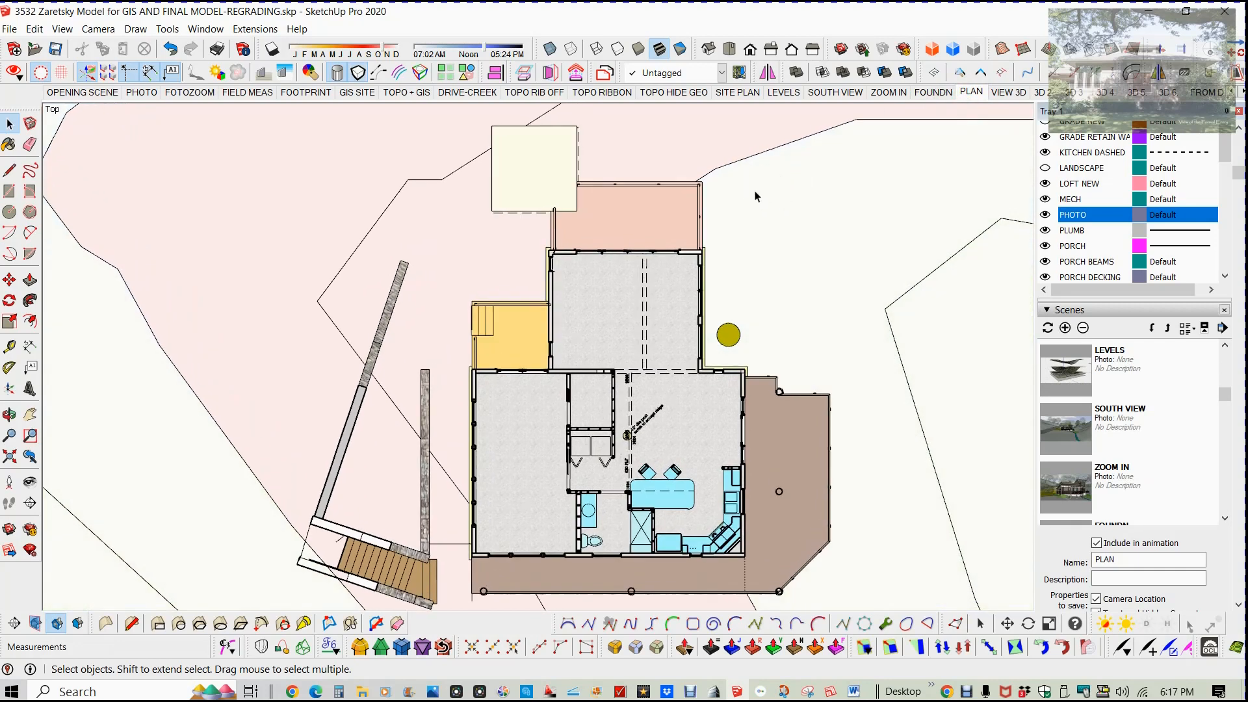
{"action": "scroll", "coordinate": [755, 214], "scroll_direction": "down", "scroll_amount": 1}
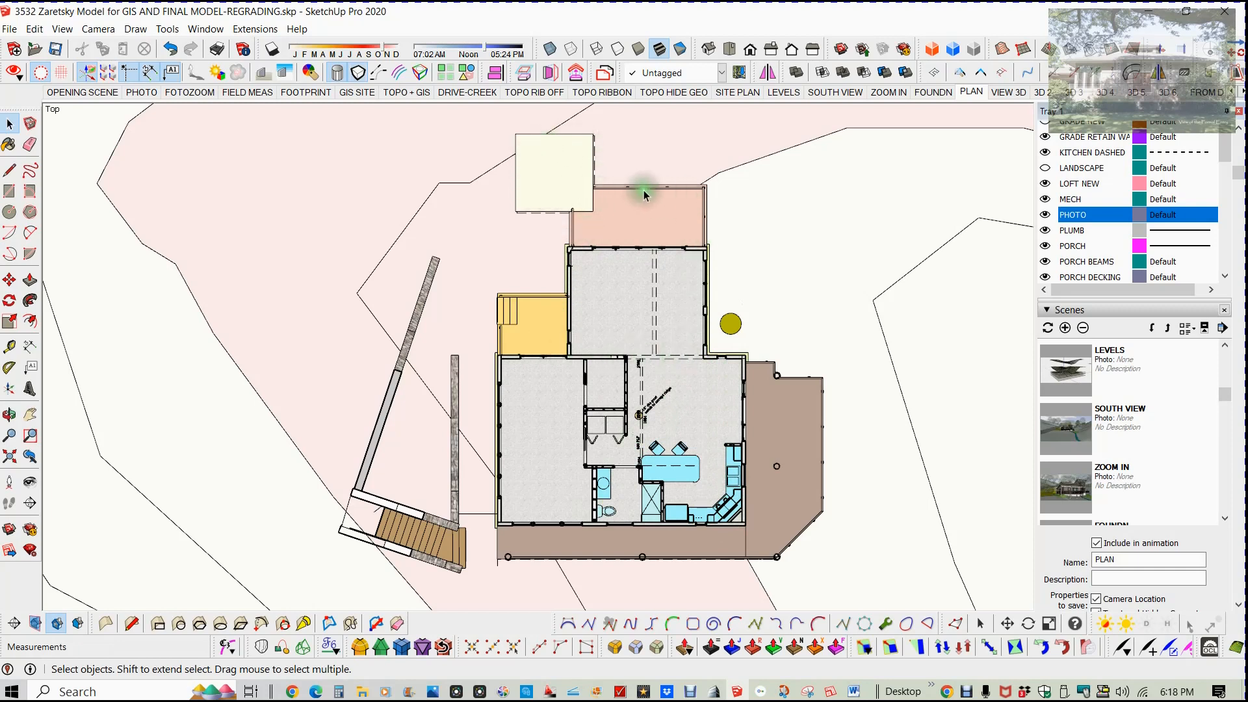
{"action": "scroll", "coordinate": [669, 265], "scroll_direction": "down", "scroll_amount": 1}
{"action": "scroll", "coordinate": [669, 265], "scroll_direction": "down", "scroll_amount": 1}
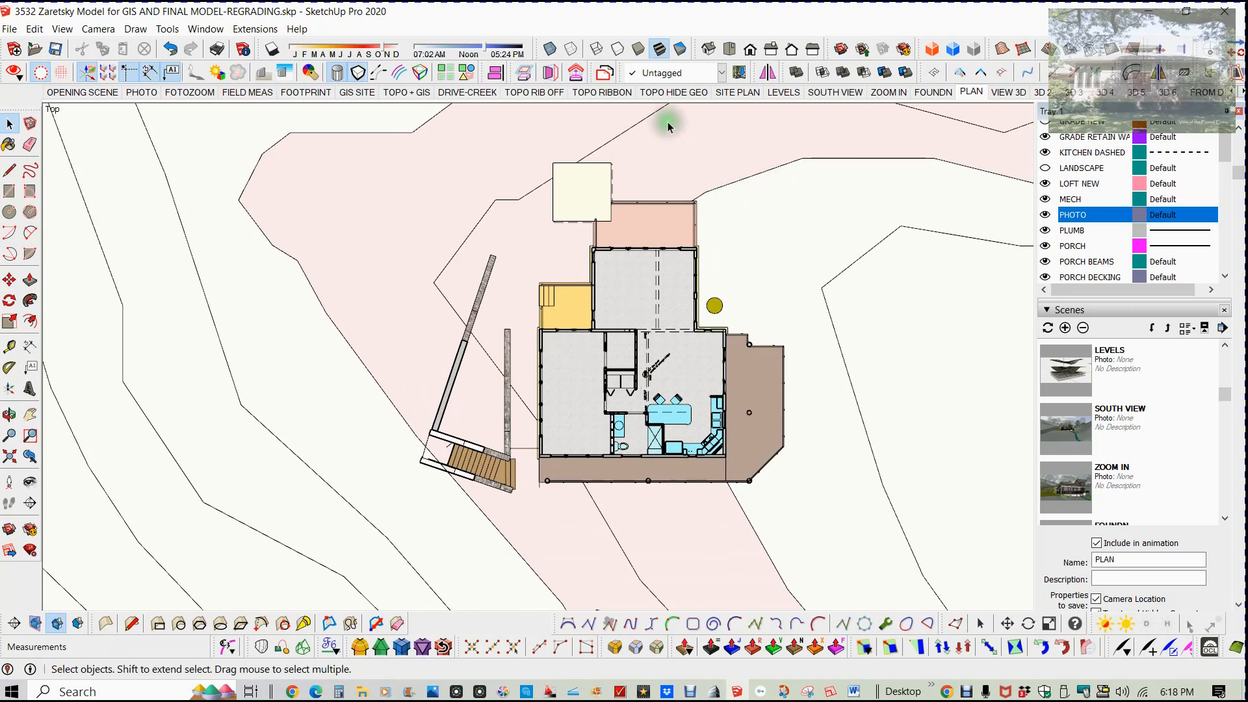
{"action": "scroll", "coordinate": [658, 138], "scroll_direction": "down", "scroll_amount": 1}
{"action": "scroll", "coordinate": [596, 224], "scroll_direction": "down", "scroll_amount": 5}
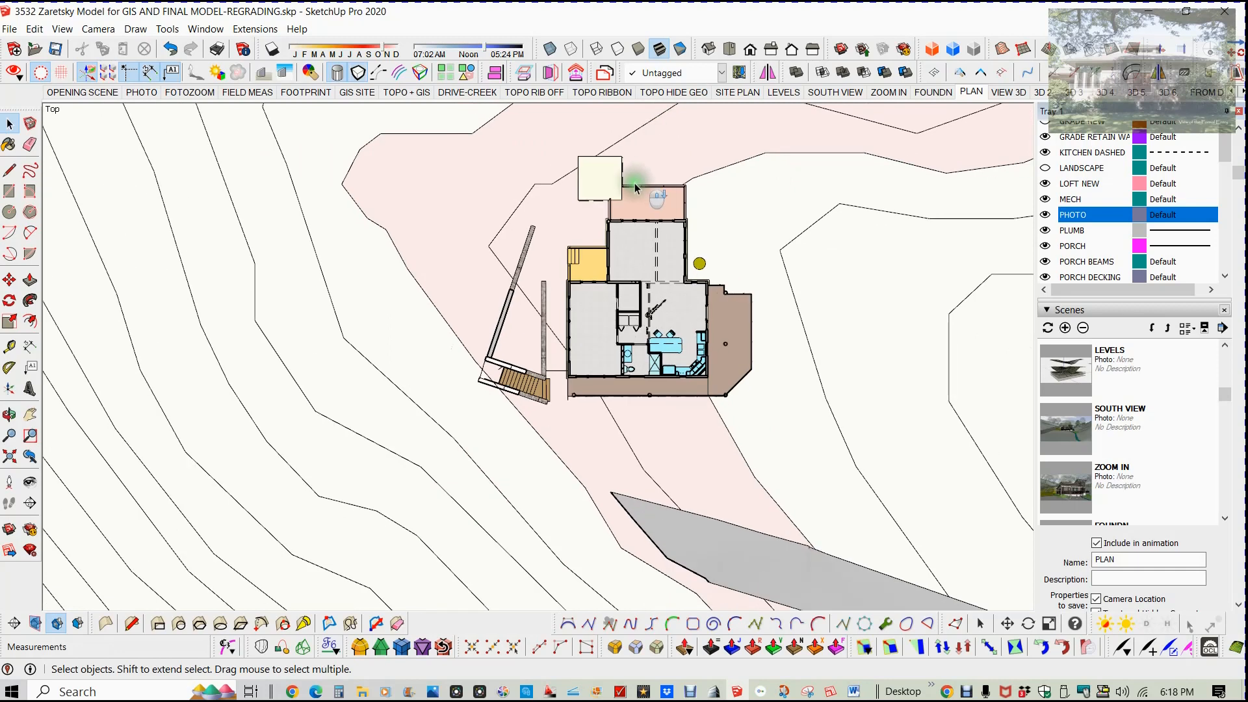
{"action": "scroll", "coordinate": [596, 225], "scroll_direction": "down", "scroll_amount": 2}
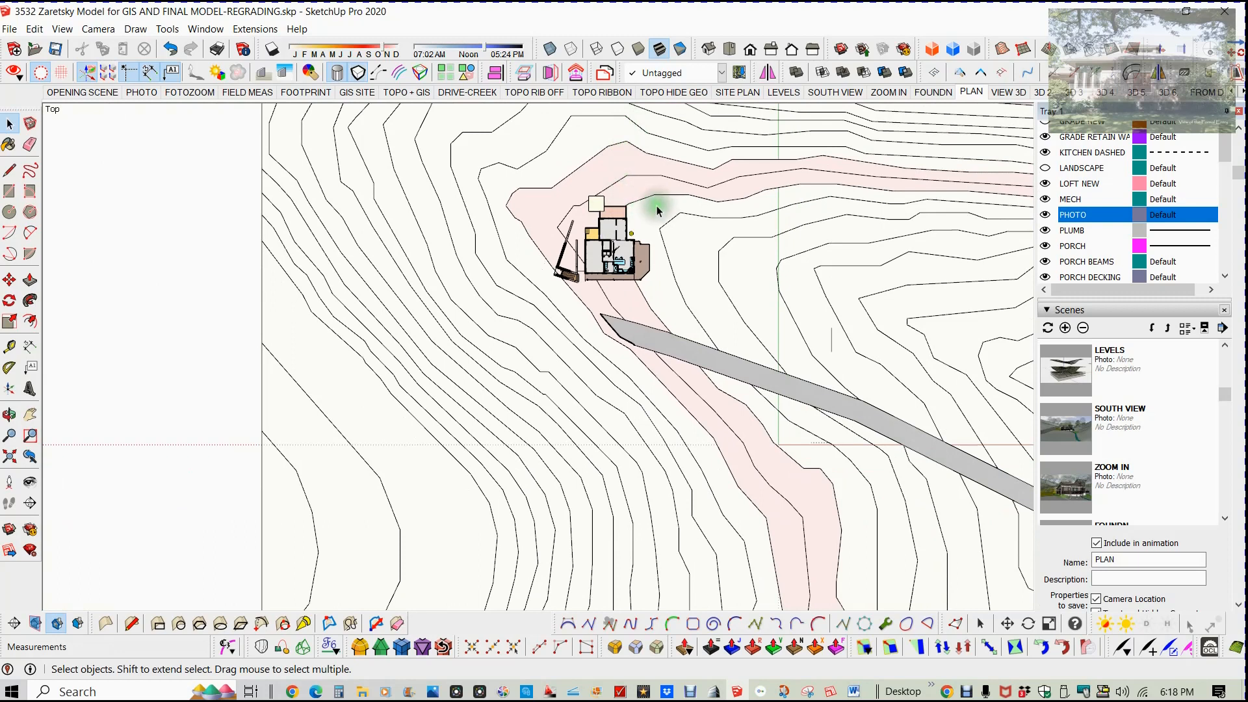
{"action": "scroll", "coordinate": [657, 206], "scroll_direction": "up", "scroll_amount": 1}
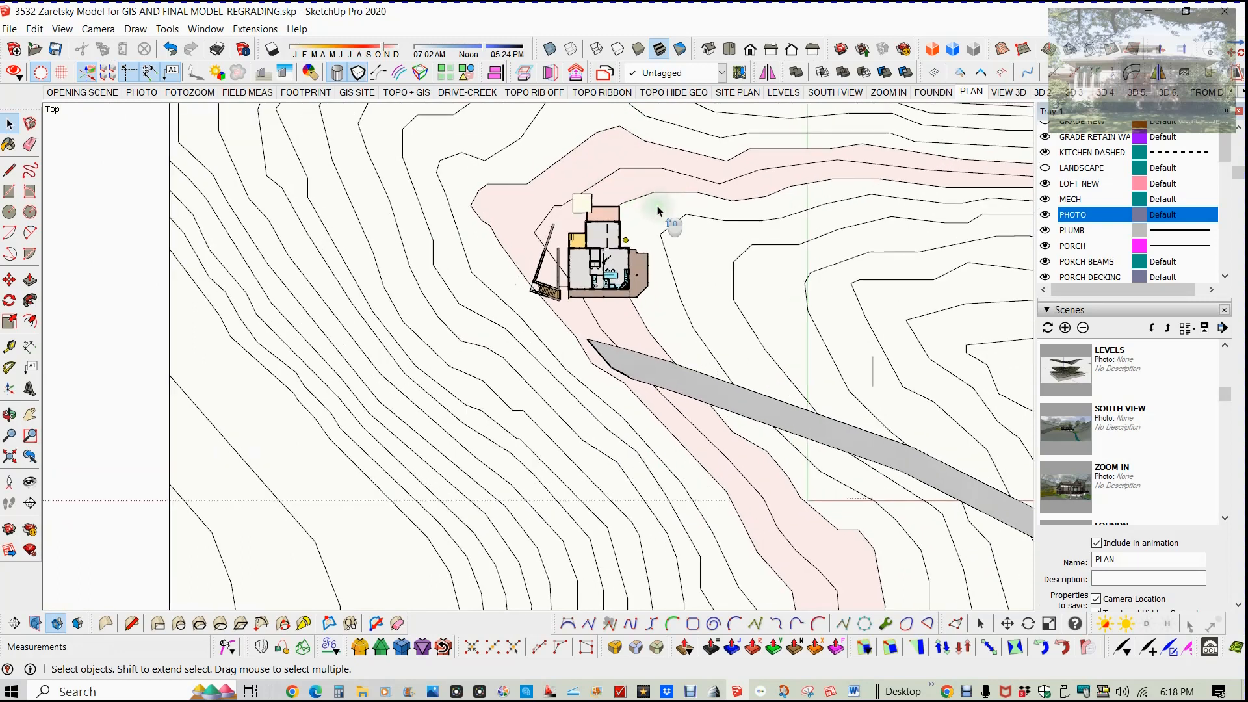
{"action": "scroll", "coordinate": [650, 205], "scroll_direction": "up", "scroll_amount": 3}
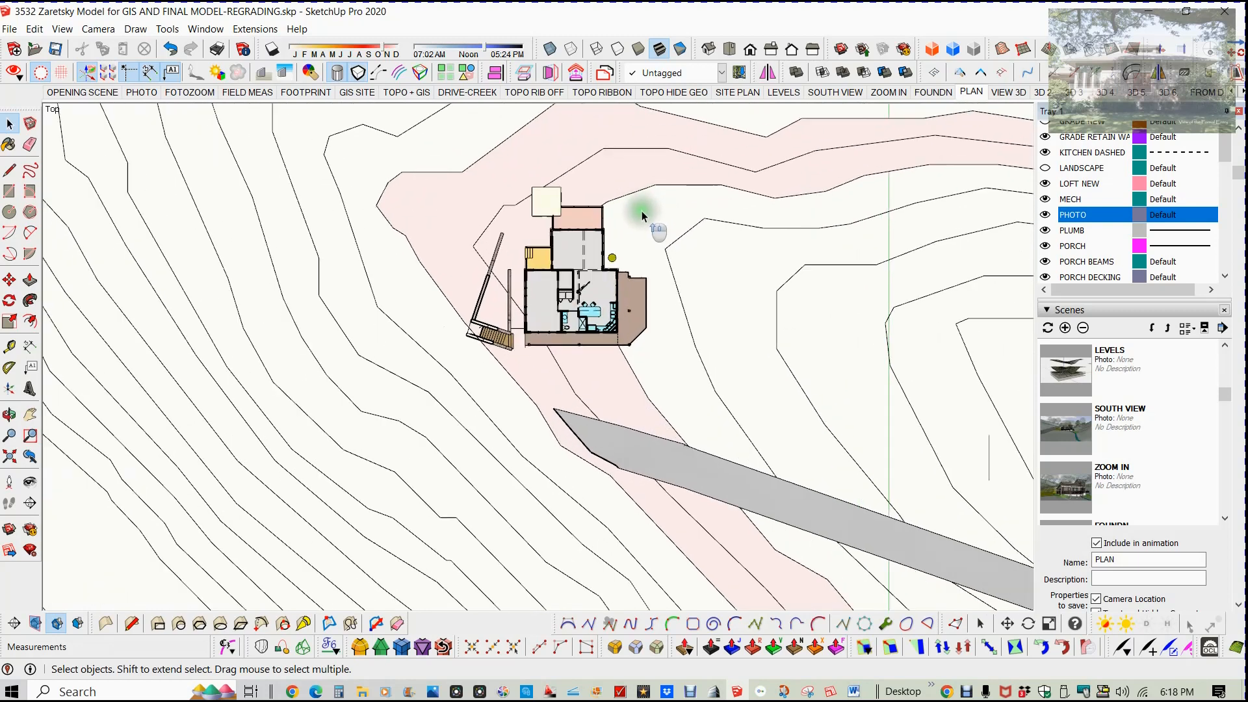
{"action": "scroll", "coordinate": [634, 209], "scroll_direction": "up", "scroll_amount": 2}
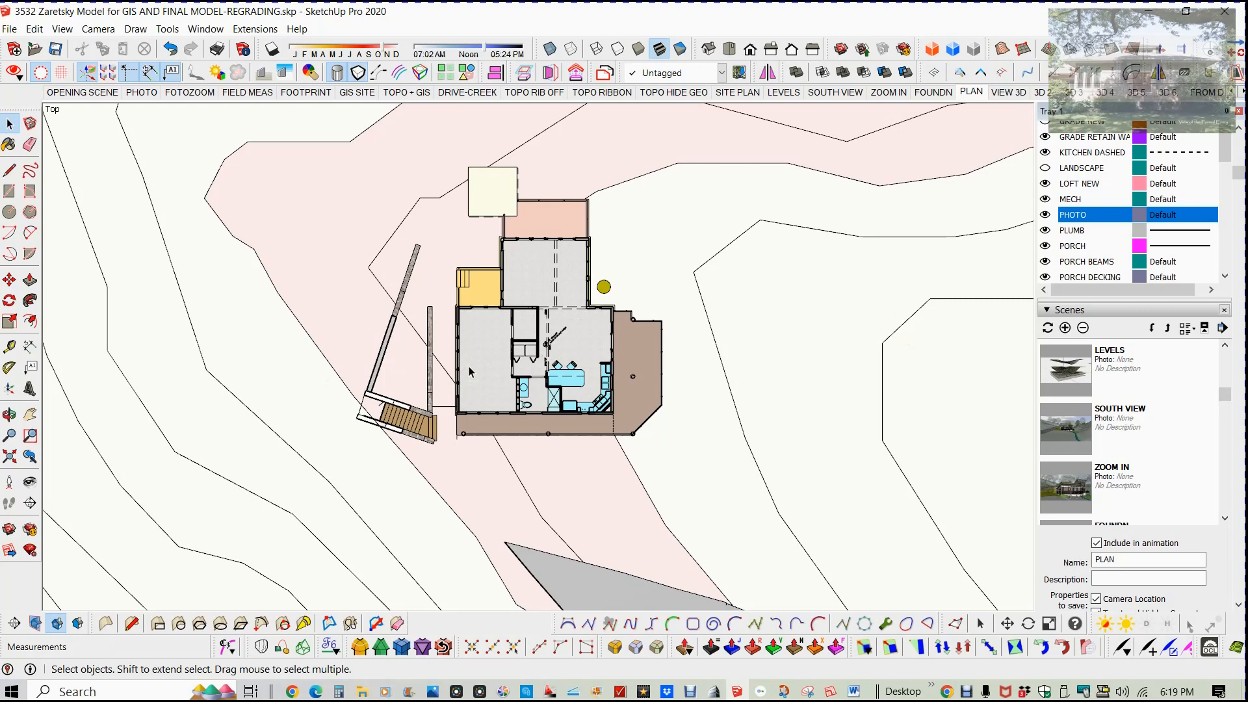
Open the VIEW 3D scene and examine the wraparound porch and the stone-walled stairs leading down to the house.
{"action": "left_click", "coordinate": [554, 417]}
{"action": "key", "text": "Page_Down"}
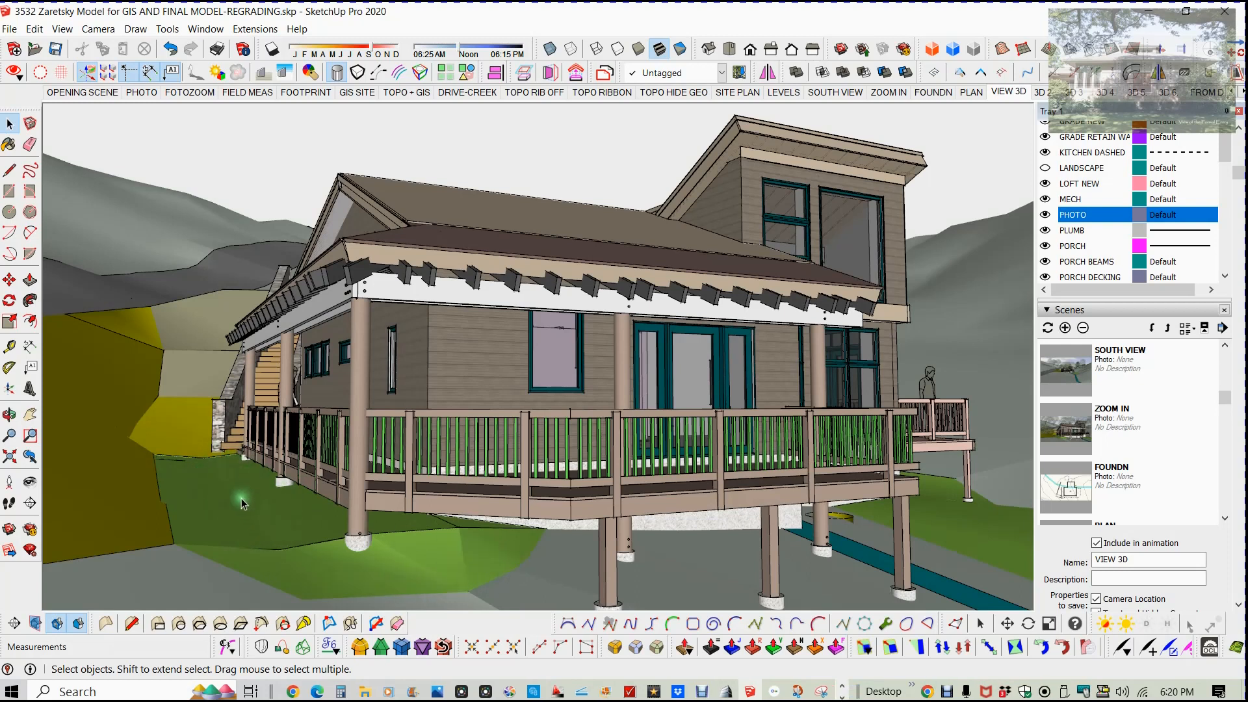
{"action": "scroll", "coordinate": [356, 497], "scroll_direction": "down", "scroll_amount": 5}
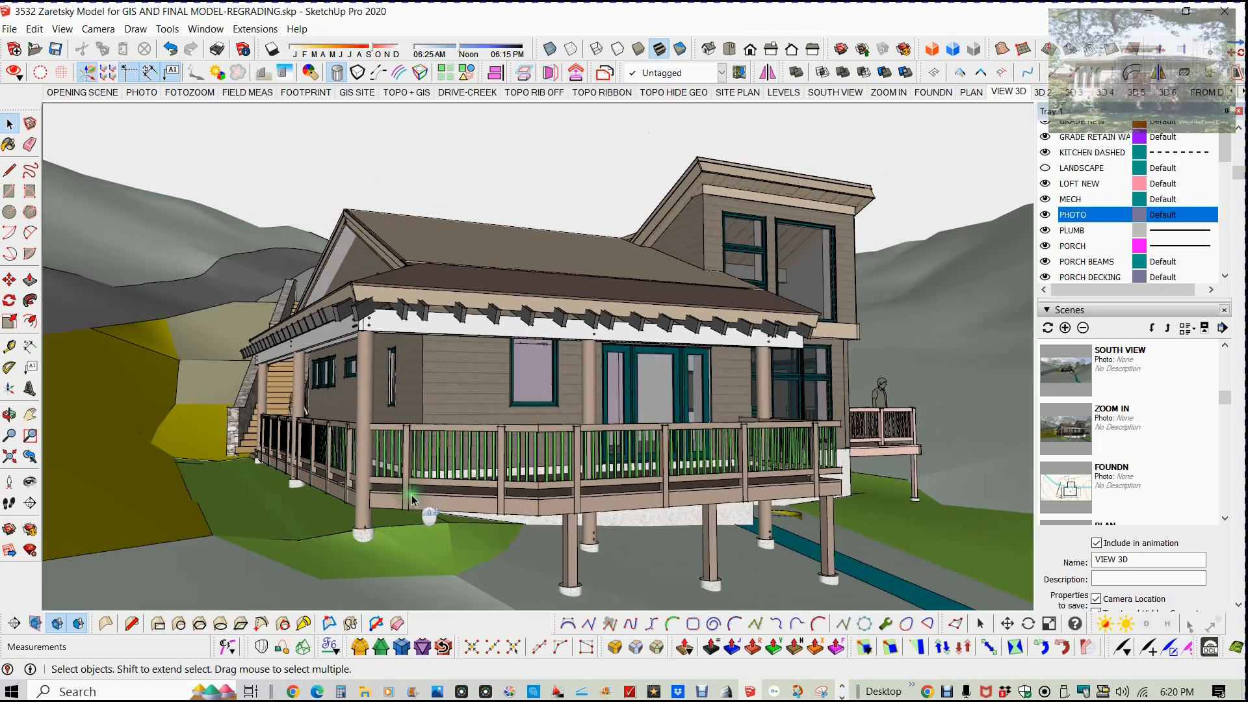
{"action": "scroll", "coordinate": [429, 484], "scroll_direction": "down", "scroll_amount": 4}
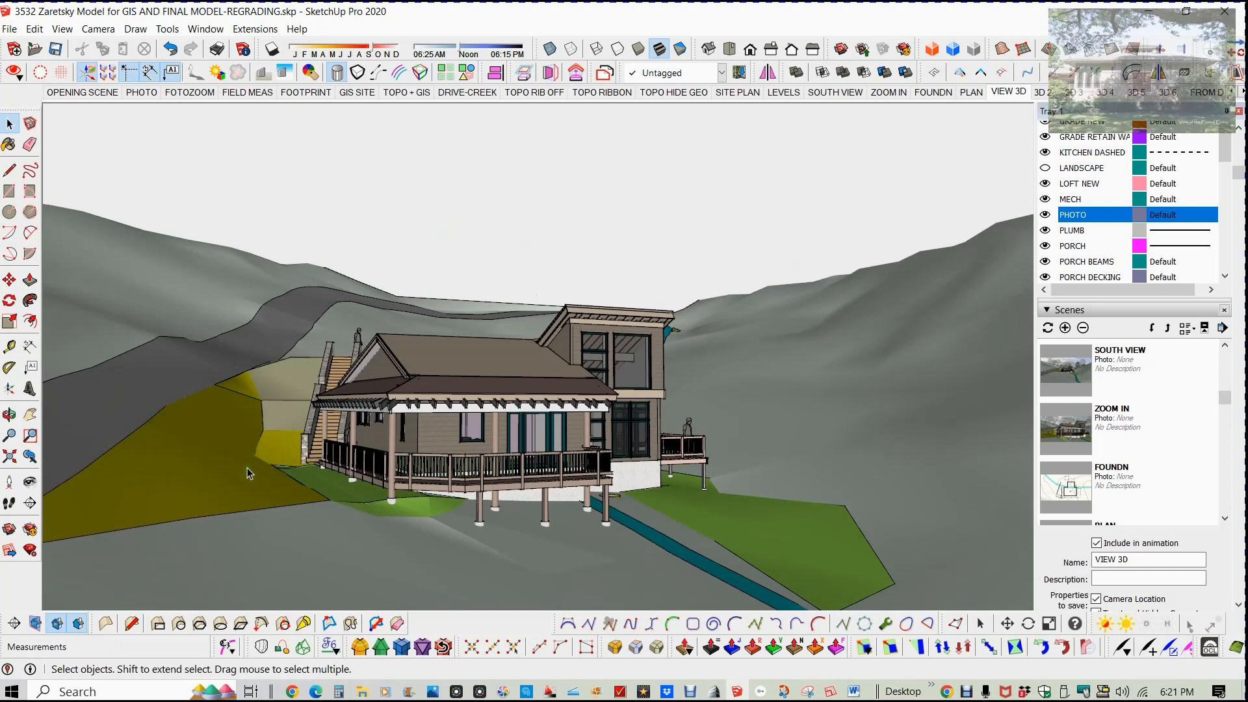
{"action": "scroll", "coordinate": [279, 377], "scroll_direction": "up", "scroll_amount": 3}
{"action": "middle_click_drag", "start_coordinate": [279, 376], "coordinate": [337, 416]}
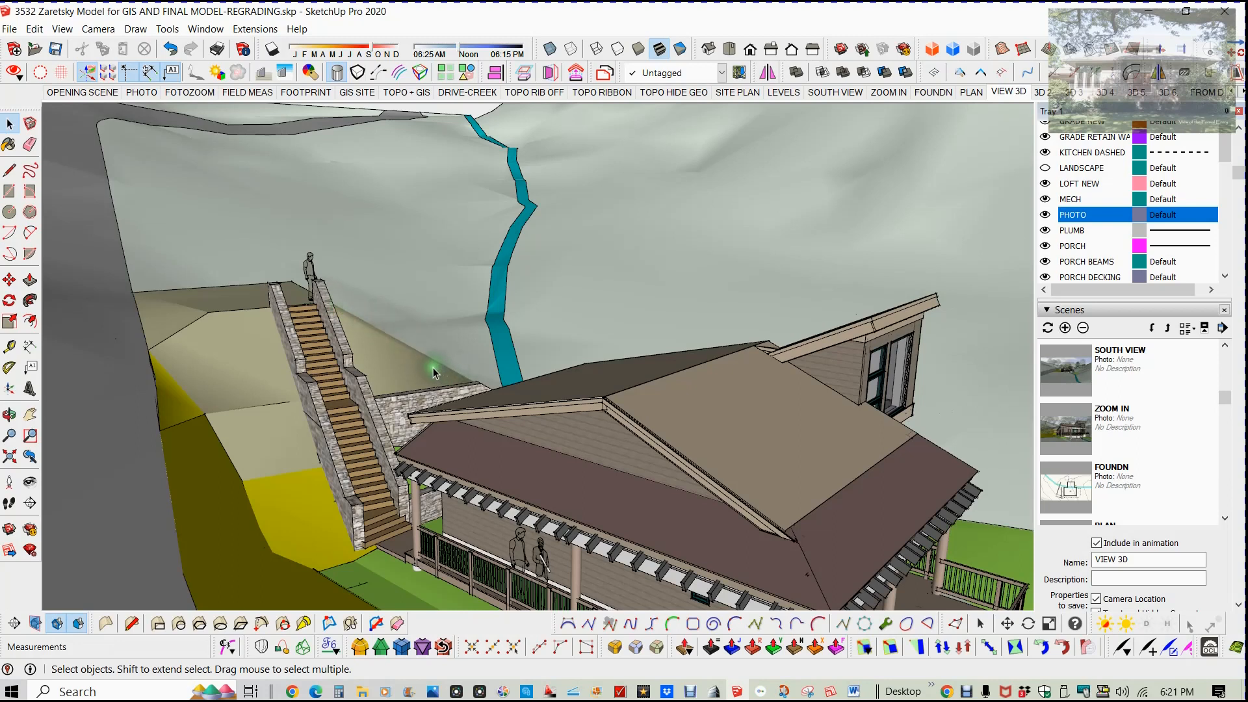
Examine how the house sits between the drive, graded slopes and creek, and open the 3D 2 scene.
{"action": "scroll", "coordinate": [433, 368], "scroll_direction": "down", "scroll_amount": 3}
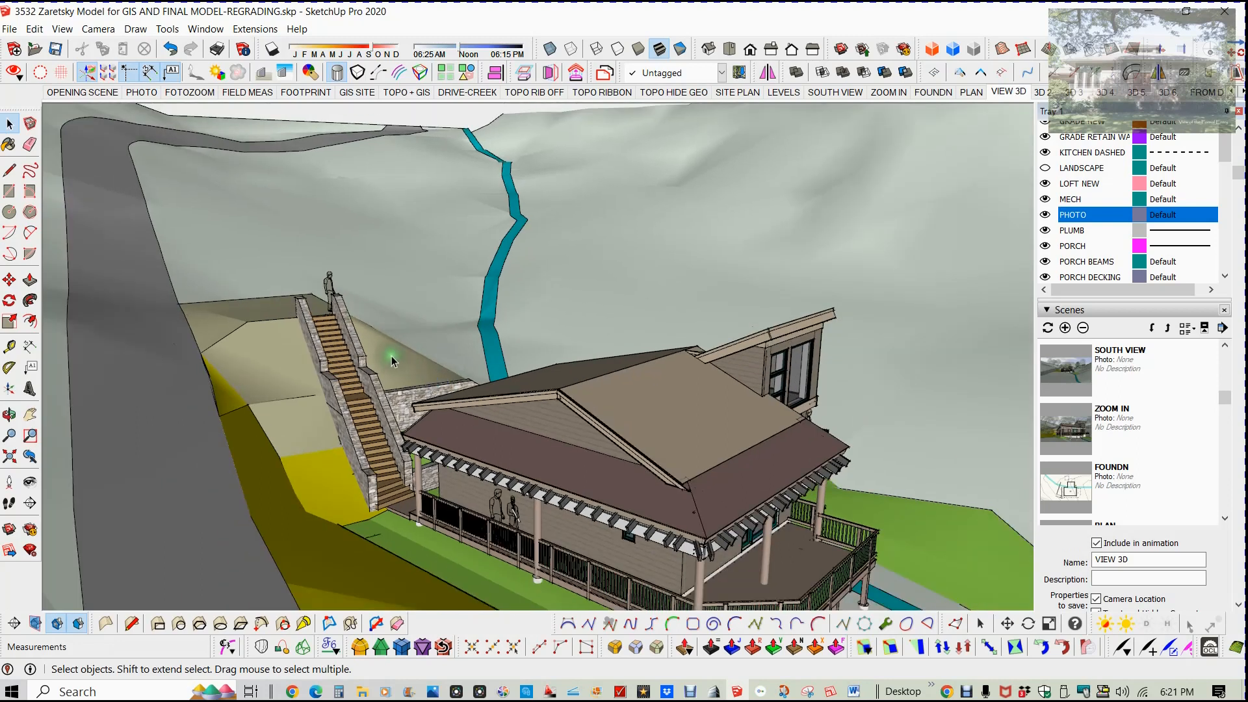
{"action": "scroll", "coordinate": [391, 357], "scroll_direction": "down", "scroll_amount": 4}
{"action": "scroll", "coordinate": [372, 332], "scroll_direction": "down", "scroll_amount": 3}
{"action": "middle_click_drag", "start_coordinate": [370, 332], "coordinate": [386, 335]}
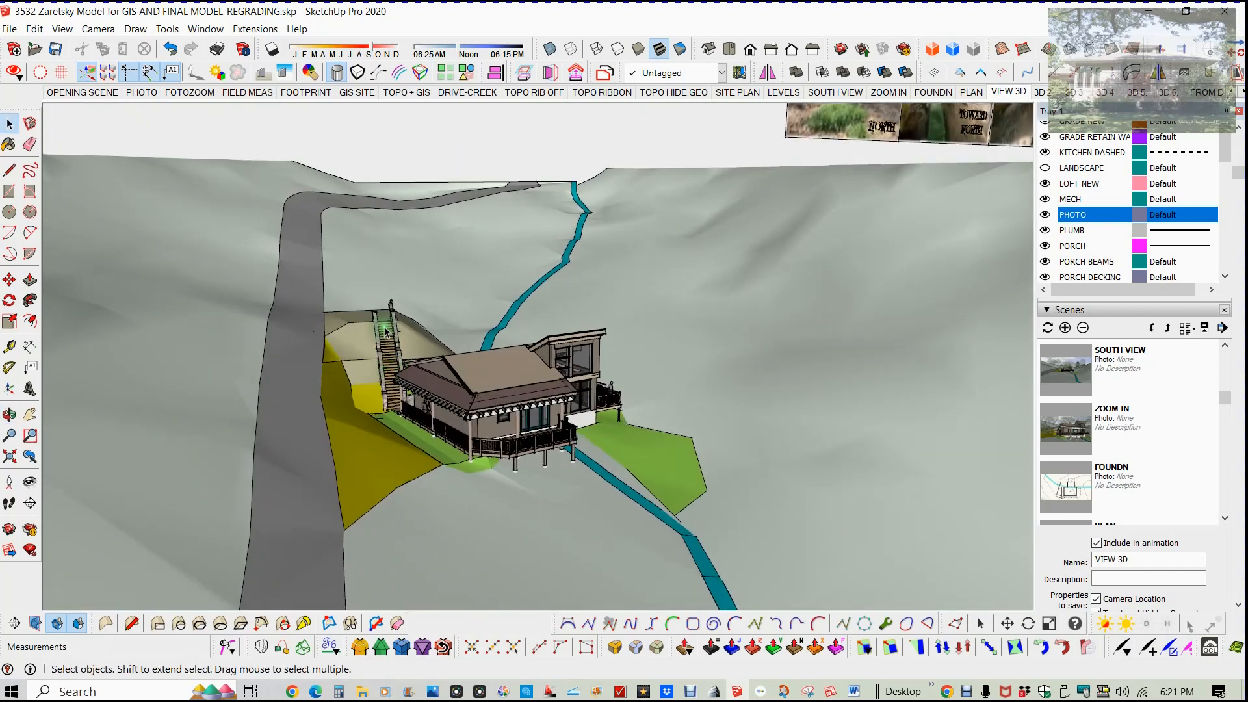
{"action": "scroll", "coordinate": [416, 426], "scroll_direction": "up", "scroll_amount": 2}
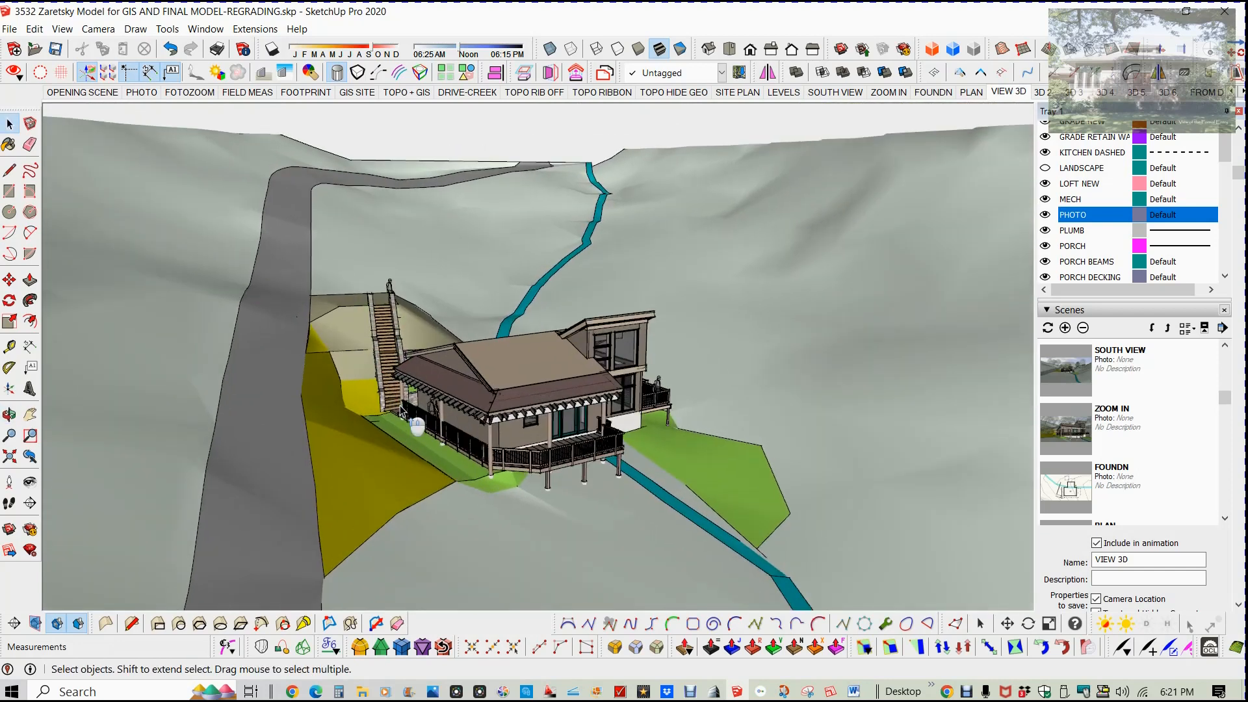
{"action": "scroll", "coordinate": [417, 425], "scroll_direction": "up", "scroll_amount": 1}
{"action": "scroll", "coordinate": [404, 414], "scroll_direction": "up", "scroll_amount": 2}
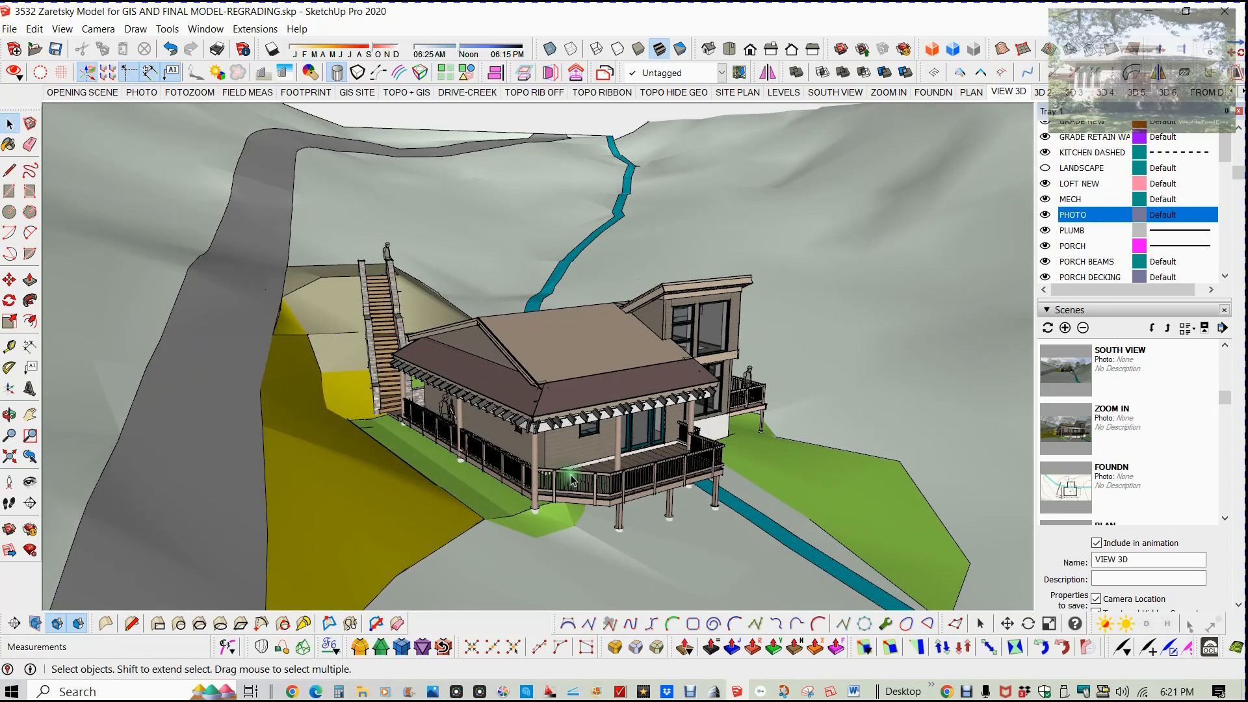
{"action": "middle_click_drag", "start_coordinate": [624, 436], "coordinate": [417, 361]}
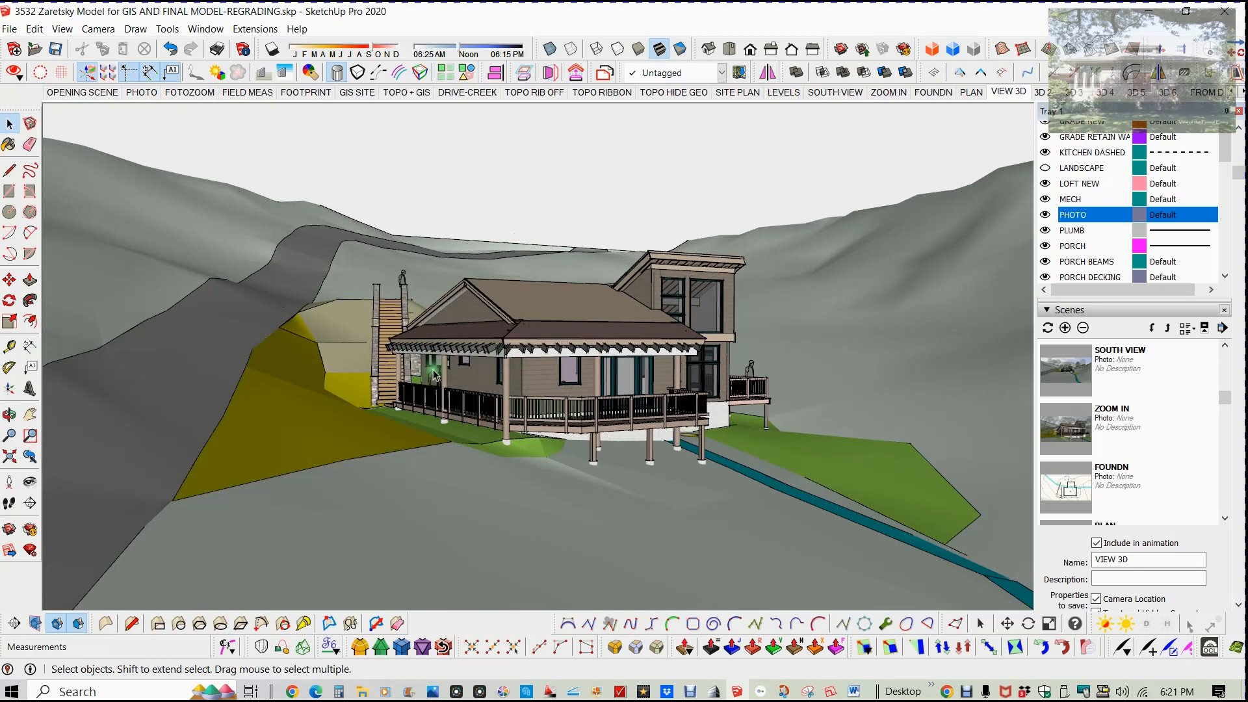
{"action": "left_click", "coordinate": [1041, 93]}
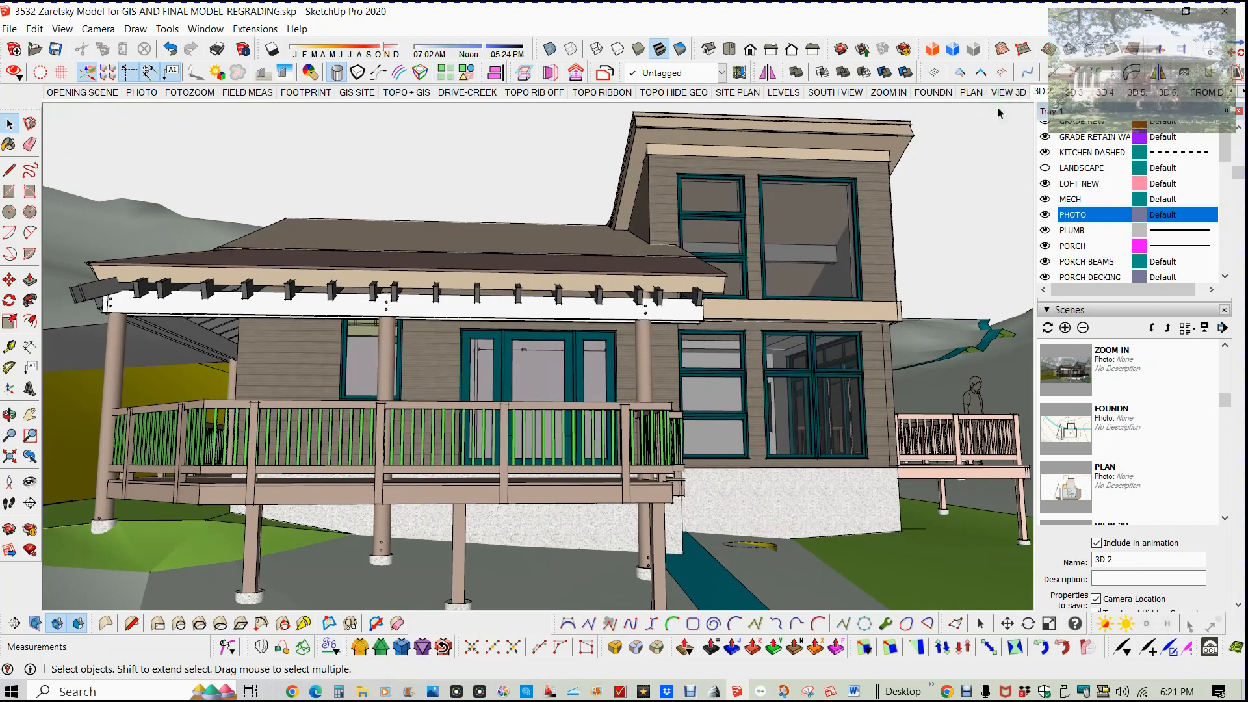
Open the 3D 3 scene and examine the tall sunroom volume and foundation wall behind the foreground tree.
{"action": "left_click", "coordinate": [1075, 93]}
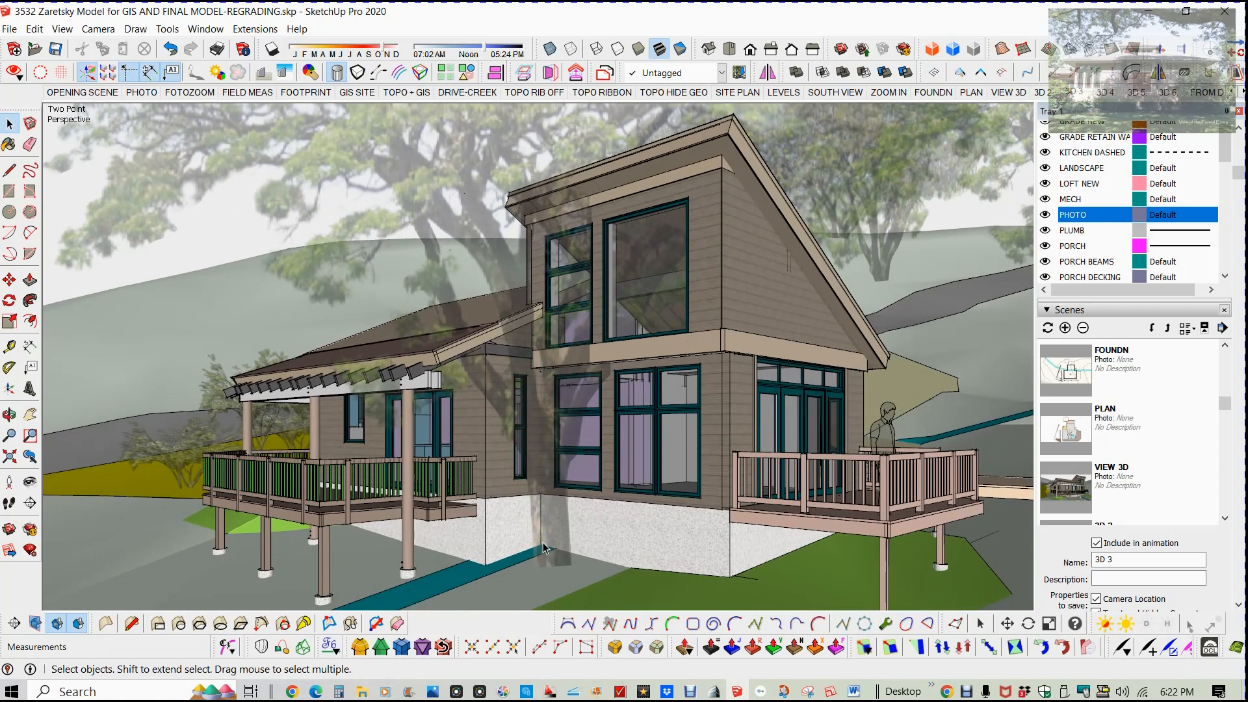
{"action": "left_click", "coordinate": [569, 480]}
{"action": "left_click", "coordinate": [573, 518]}
{"action": "left_click", "coordinate": [559, 519]}
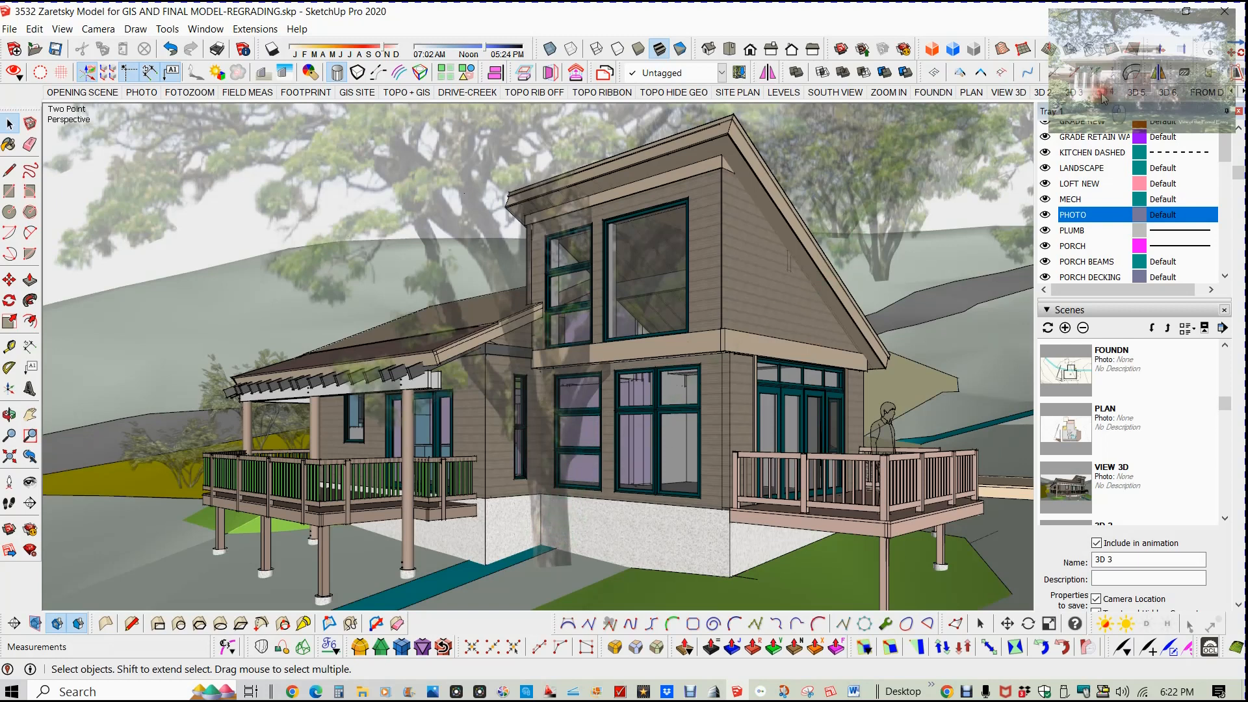
Open the 3D 4. scene and examine where the red sunroom roof meets the main house roof.
{"action": "left_click", "coordinate": [1073, 97]}
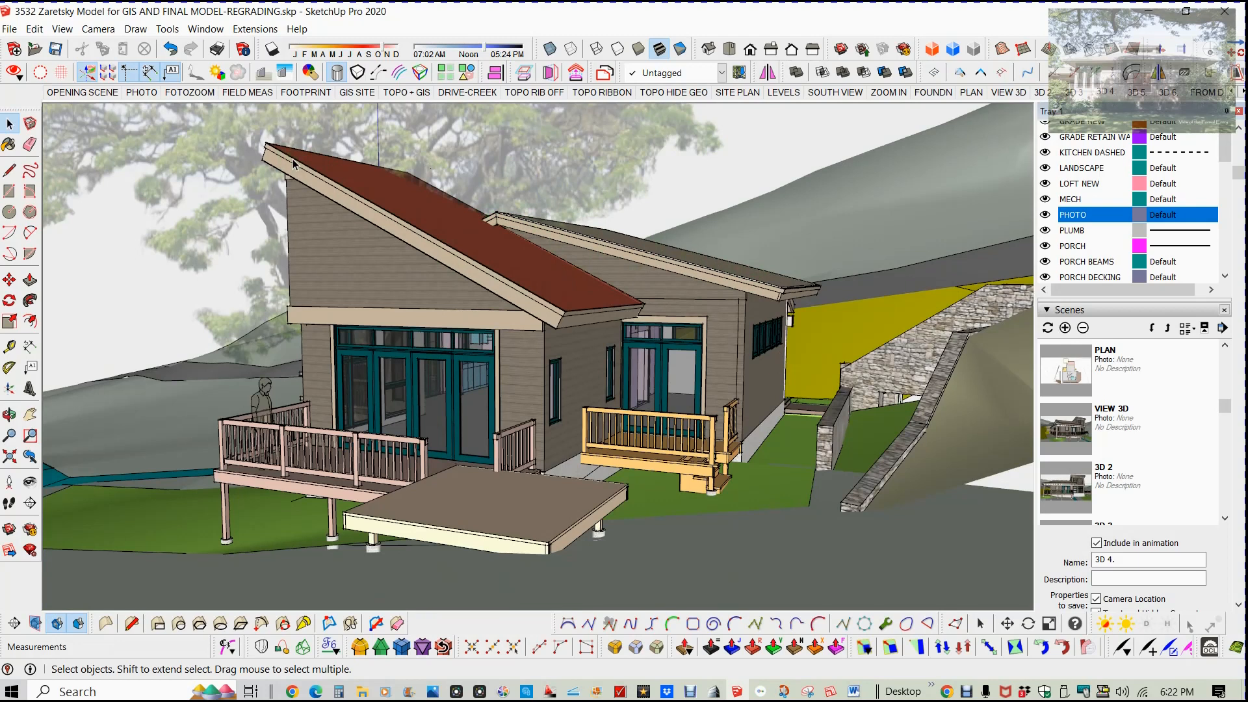
{"action": "middle_click_drag", "start_coordinate": [294, 164], "coordinate": [401, 287]}
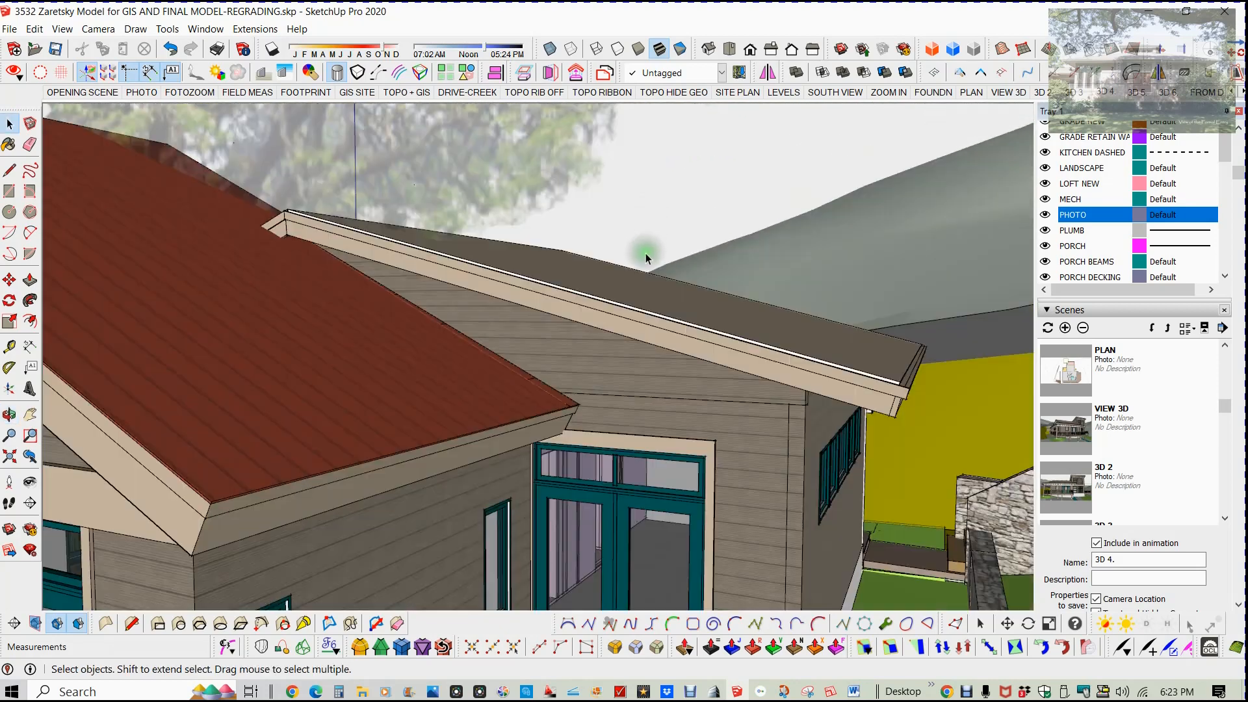
{"action": "middle_click_drag", "start_coordinate": [645, 253], "coordinate": [613, 278]}
Open the 3D 5. scene and examine the stone retaining wall alongside the house from several angles.
{"action": "left_click", "coordinate": [1136, 93]}
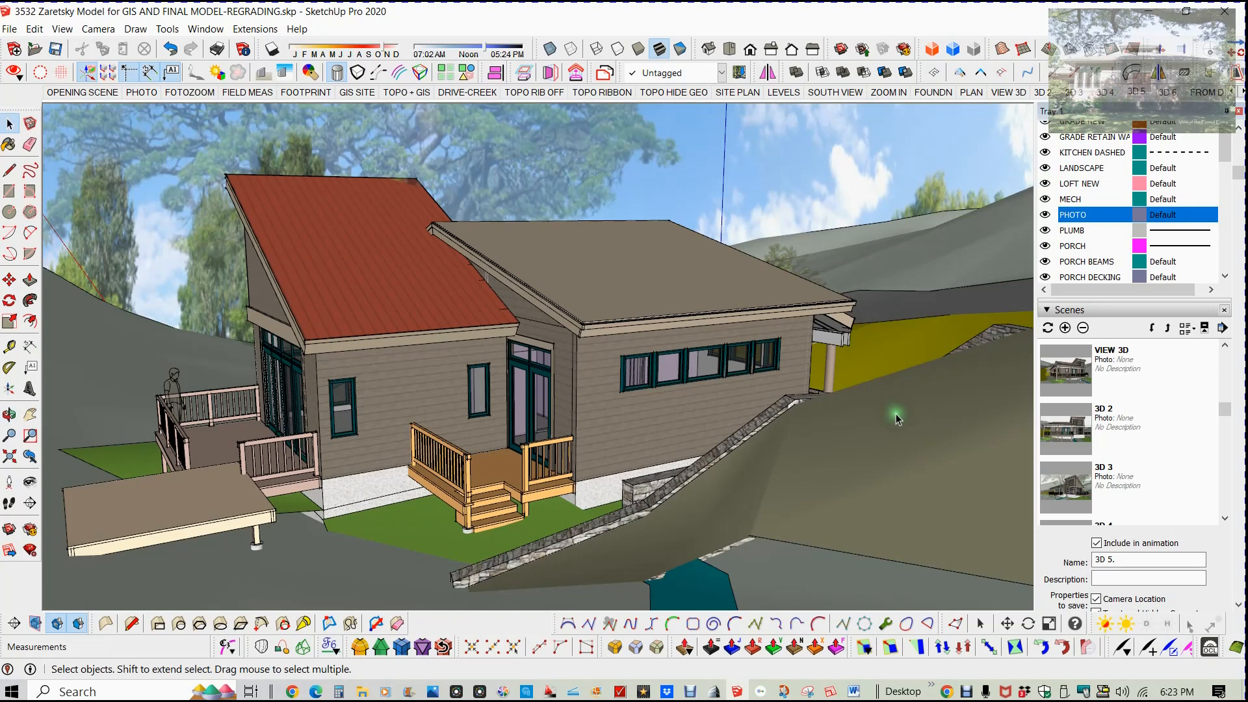
{"action": "middle_click_drag", "start_coordinate": [746, 447], "coordinate": [750, 419]}
{"action": "scroll", "coordinate": [850, 381], "scroll_direction": "down", "scroll_amount": 1}
{"action": "scroll", "coordinate": [832, 384], "scroll_direction": "down", "scroll_amount": 1}
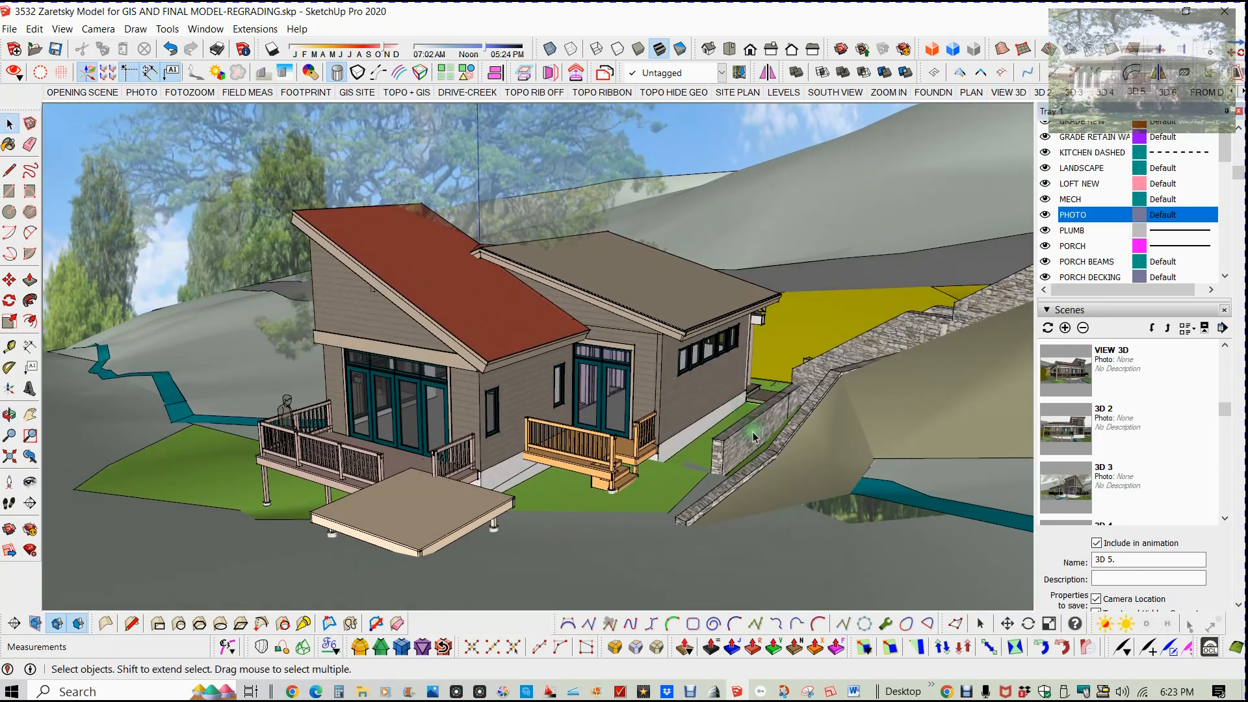
{"action": "scroll", "coordinate": [753, 432], "scroll_direction": "up", "scroll_amount": 1}
{"action": "scroll", "coordinate": [754, 435], "scroll_direction": "up", "scroll_amount": 6}
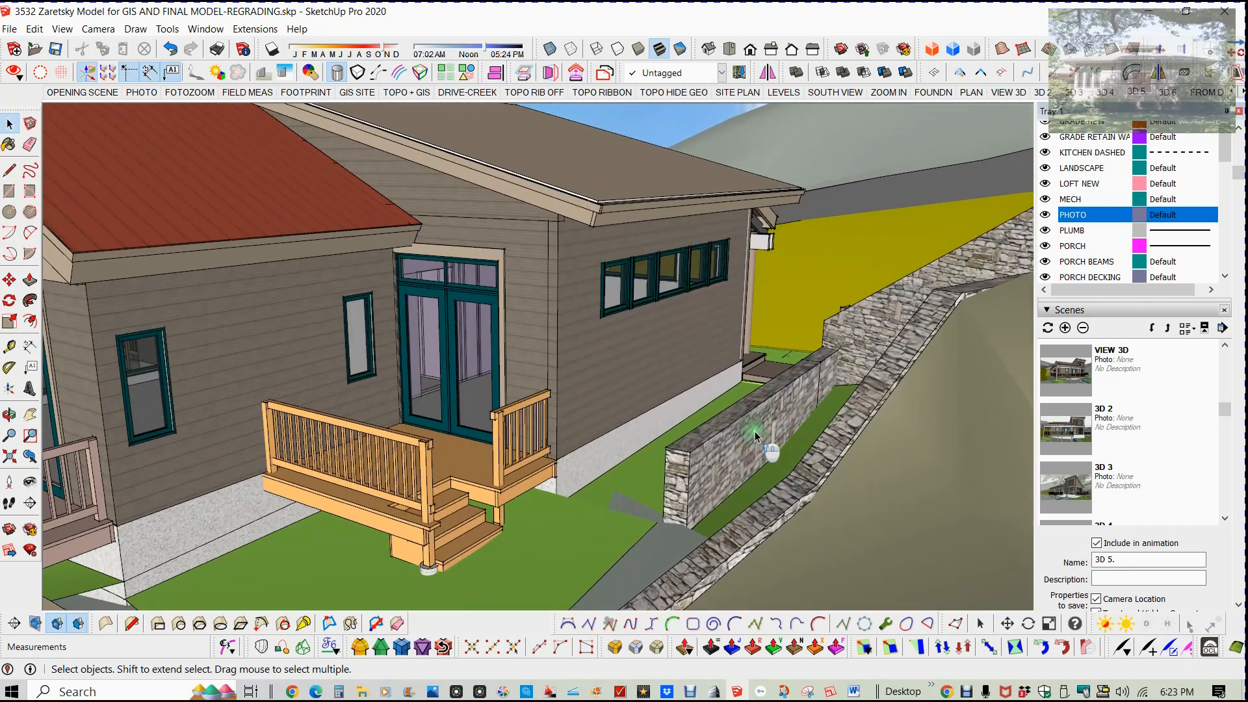
{"action": "scroll", "coordinate": [755, 435], "scroll_direction": "up", "scroll_amount": 5}
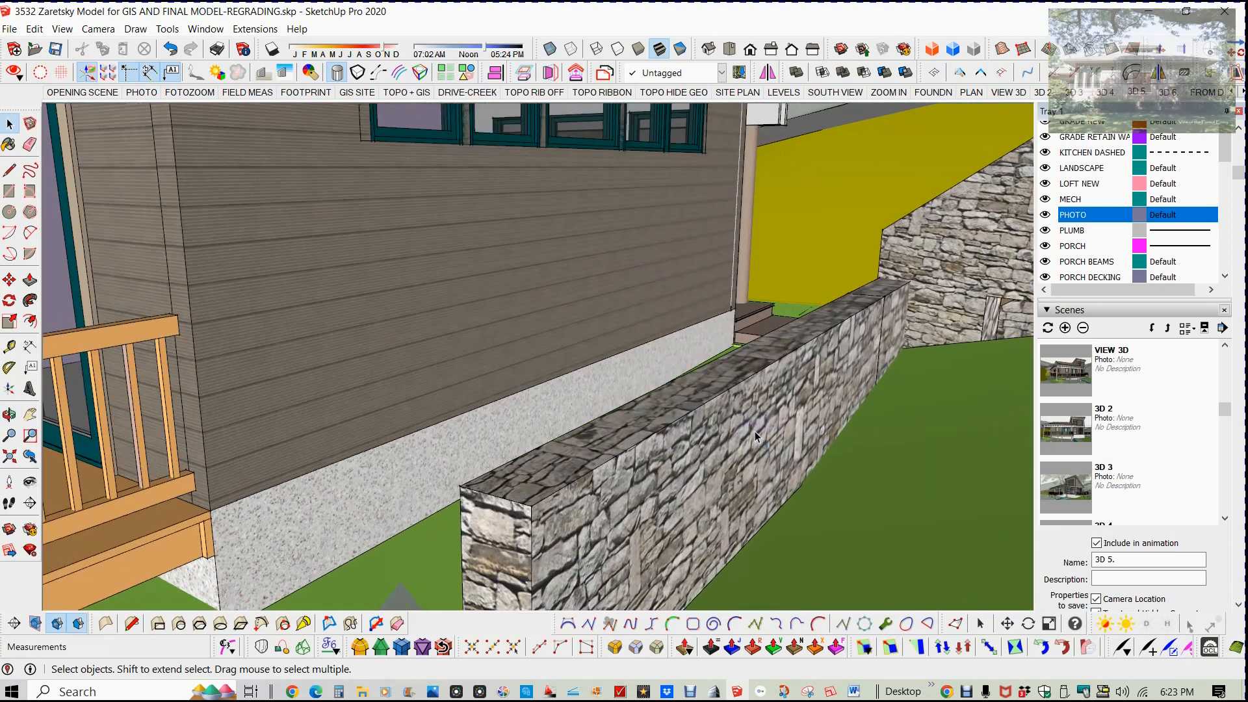
{"action": "middle_click_drag", "start_coordinate": [754, 431], "coordinate": [741, 334]}
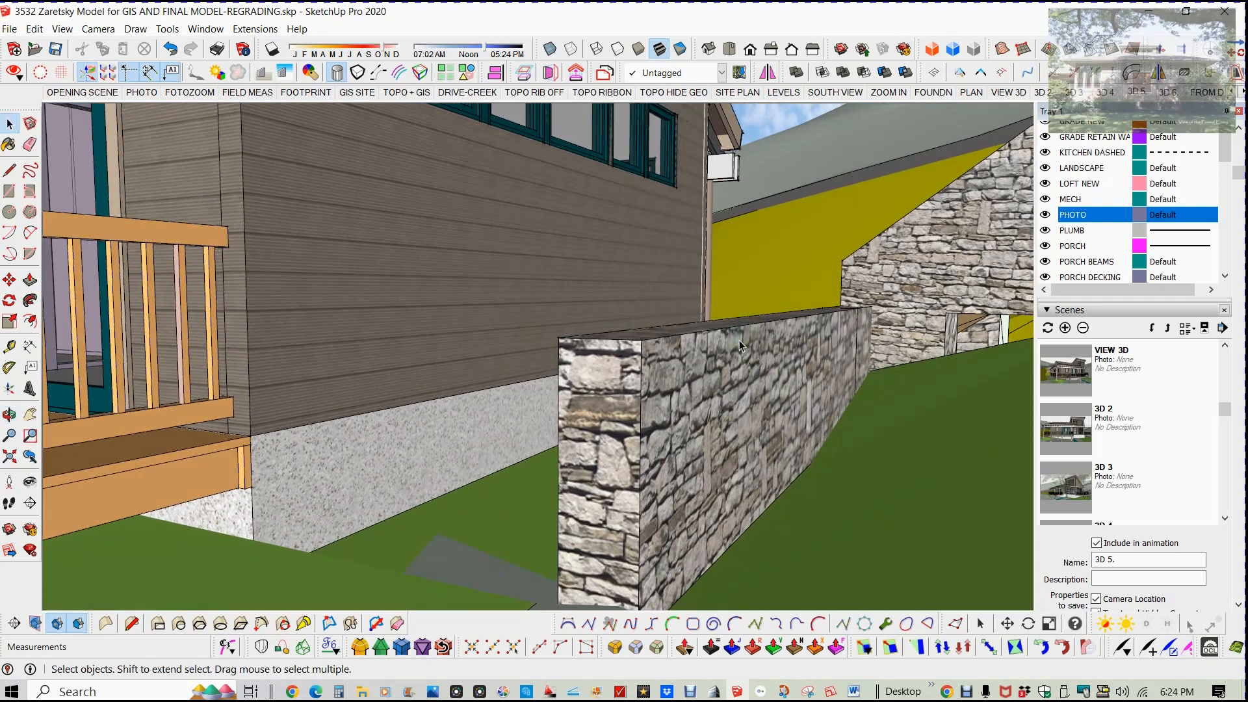
{"action": "scroll", "coordinate": [737, 345], "scroll_direction": "down", "scroll_amount": 4}
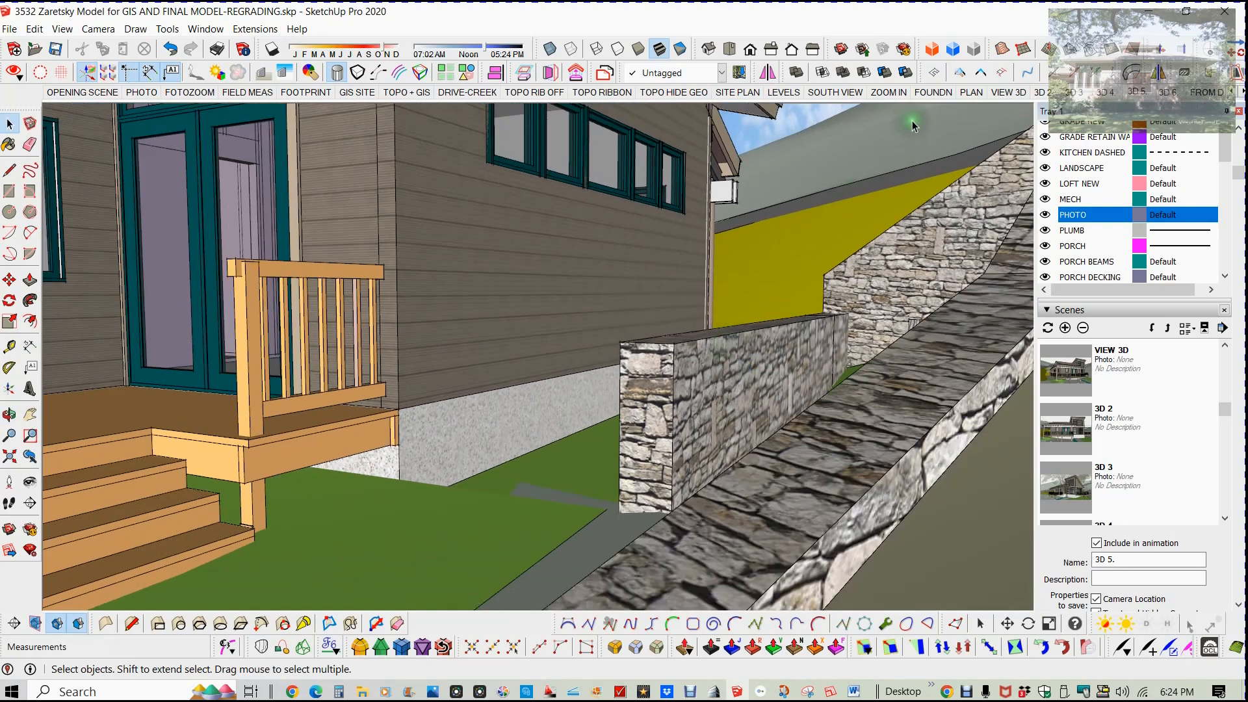
Examine the porch and stone-walled stairs in the 3D 6. scene, and open the FROM DRIVE BELOW scene.
{"action": "key", "text": "Page_Down"}
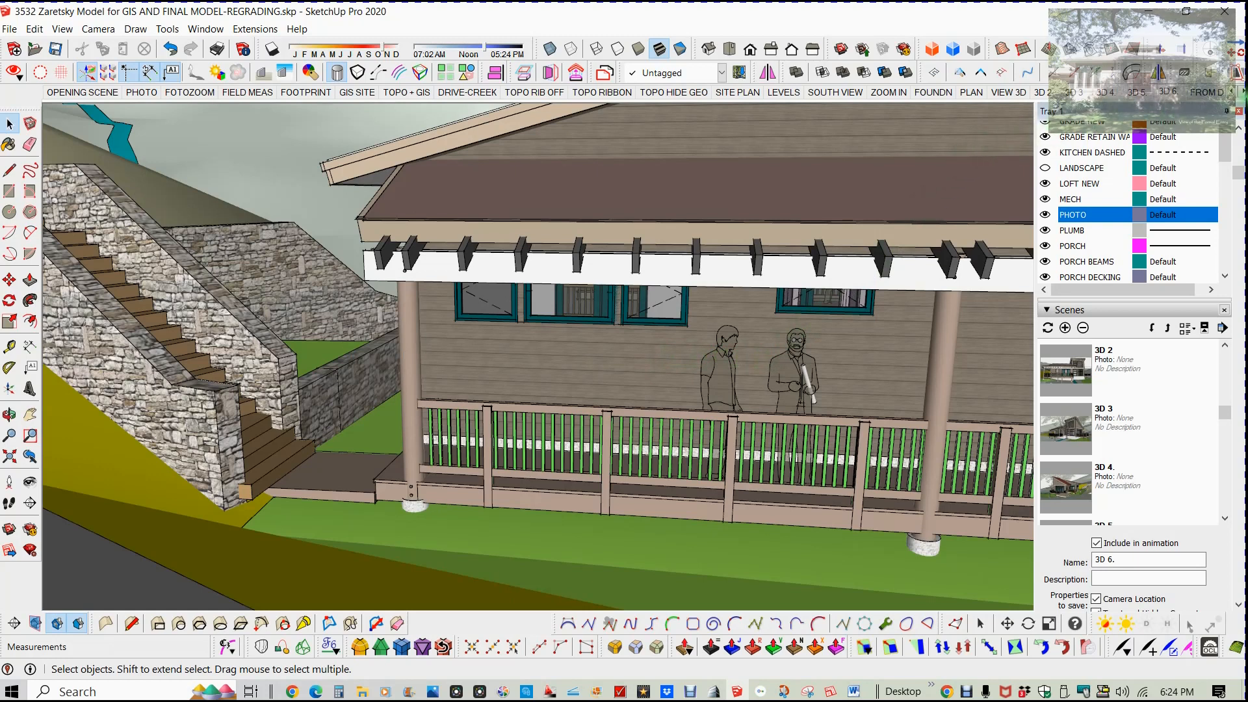
{"action": "left_click", "coordinate": [1241, 92]}
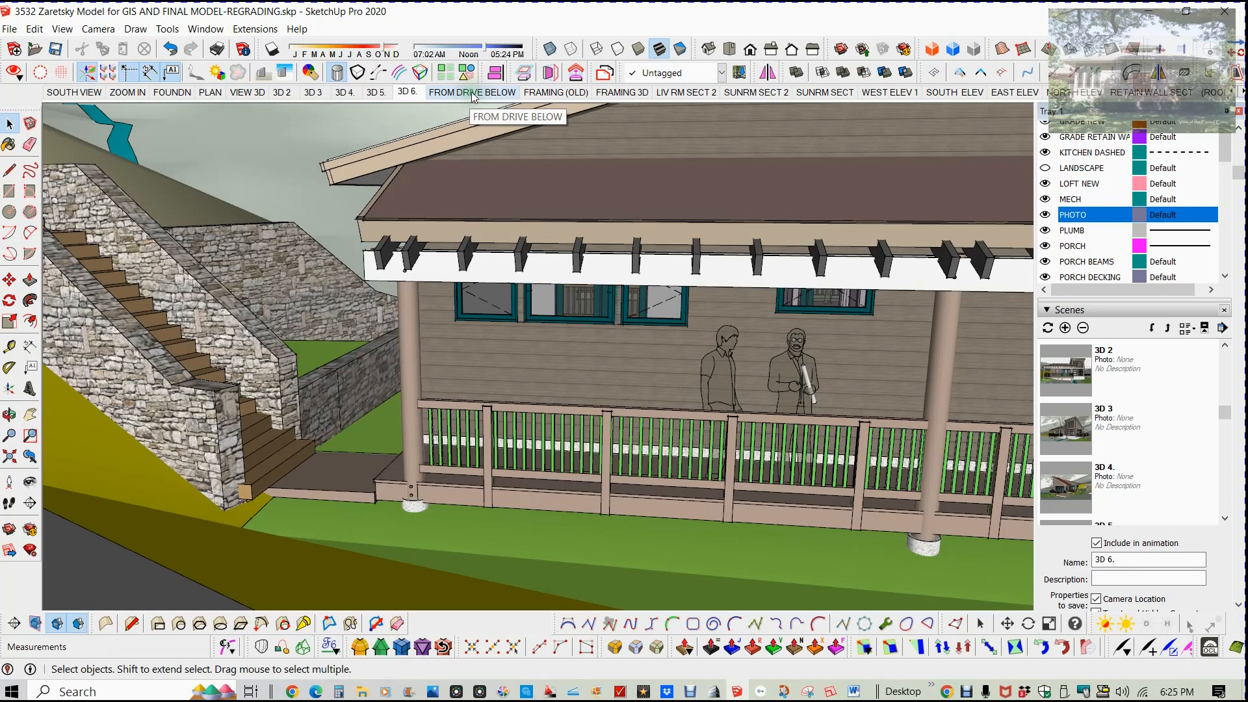
{"action": "middle_click_drag", "start_coordinate": [359, 293], "coordinate": [288, 299]}
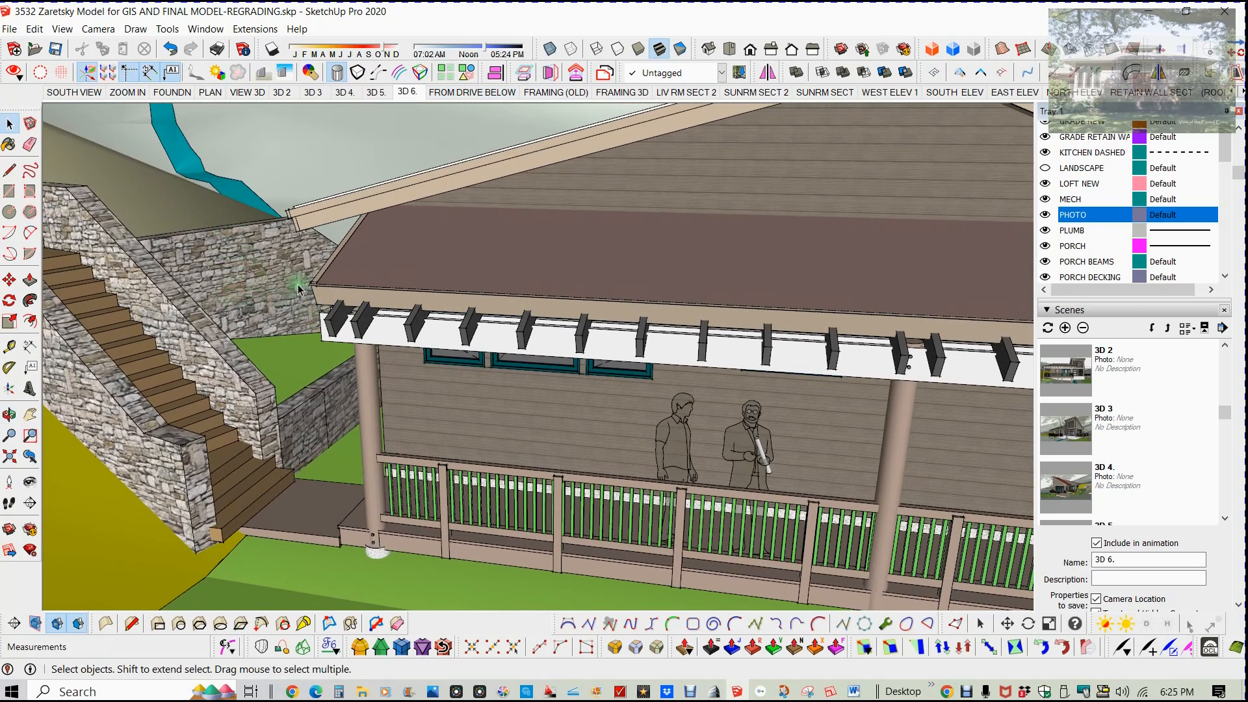
{"action": "middle_click_drag", "start_coordinate": [273, 295], "coordinate": [288, 293]}
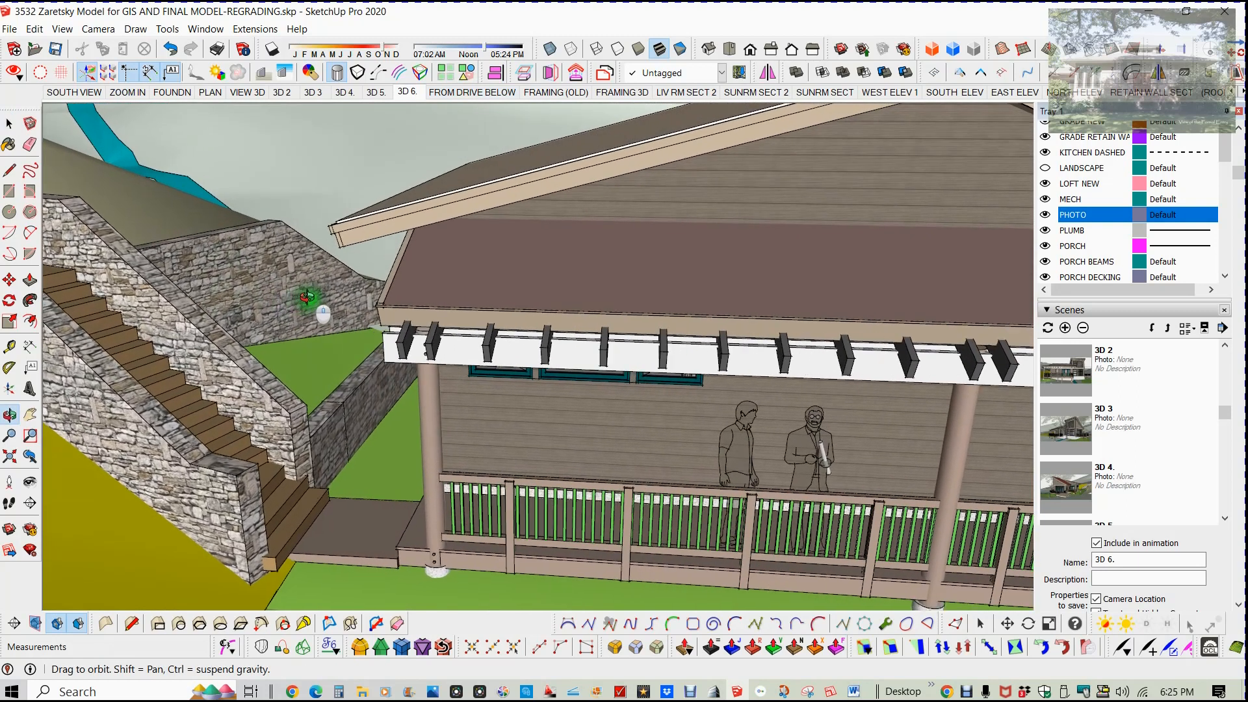
{"action": "left_click", "coordinate": [473, 92]}
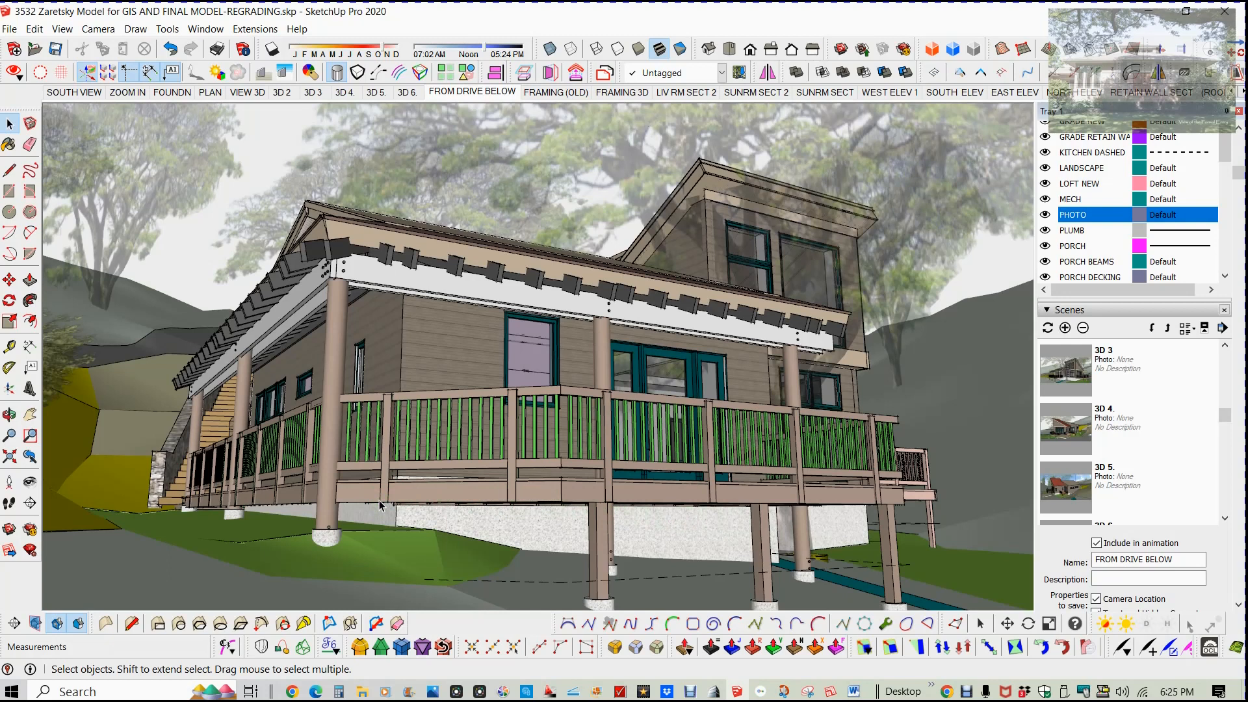
Open the FRAMING (OLD) scene, and in the FRAMING 3D scene examine the ridge beam and roof framing.
{"action": "left_click", "coordinate": [556, 92]}
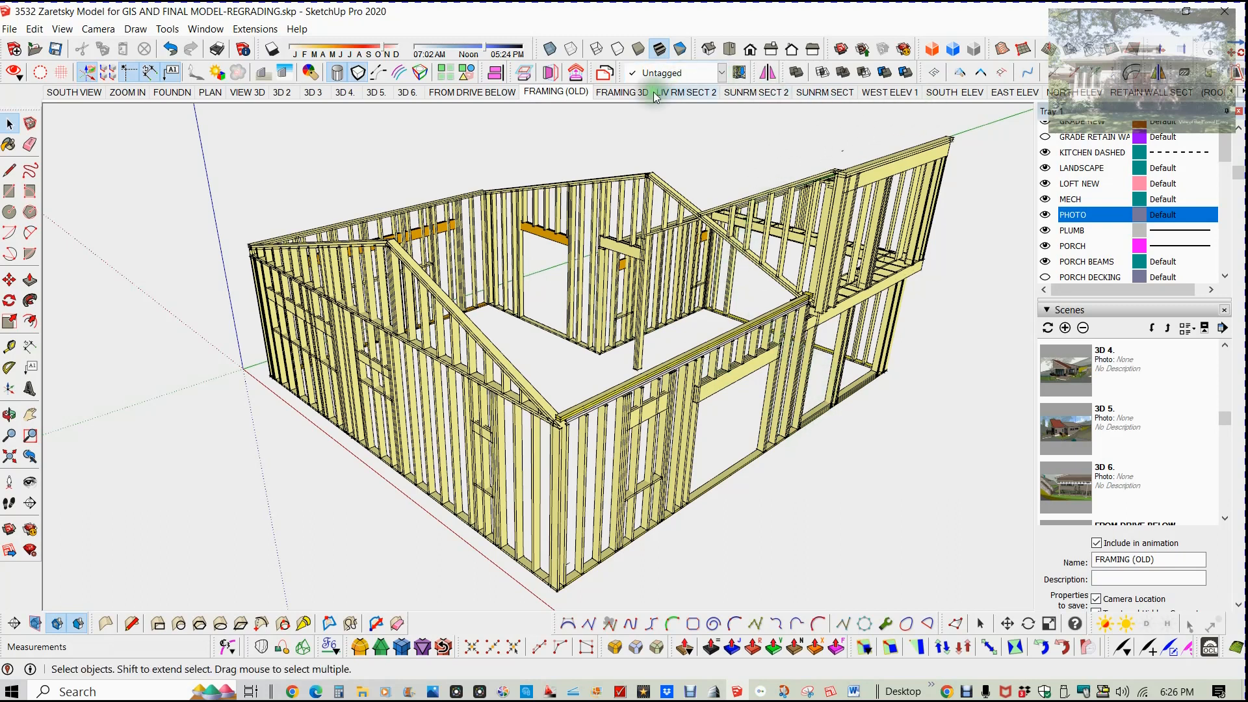
{"action": "left_click", "coordinate": [625, 93]}
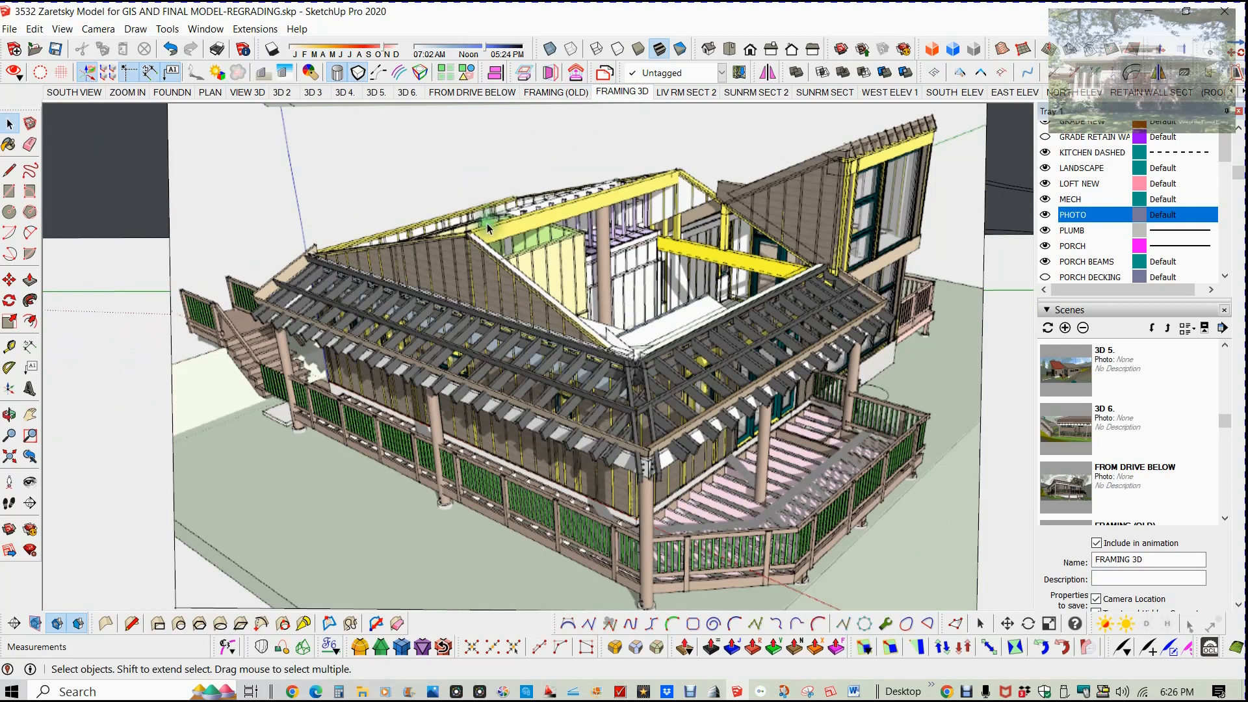
{"action": "left_click", "coordinate": [678, 183]}
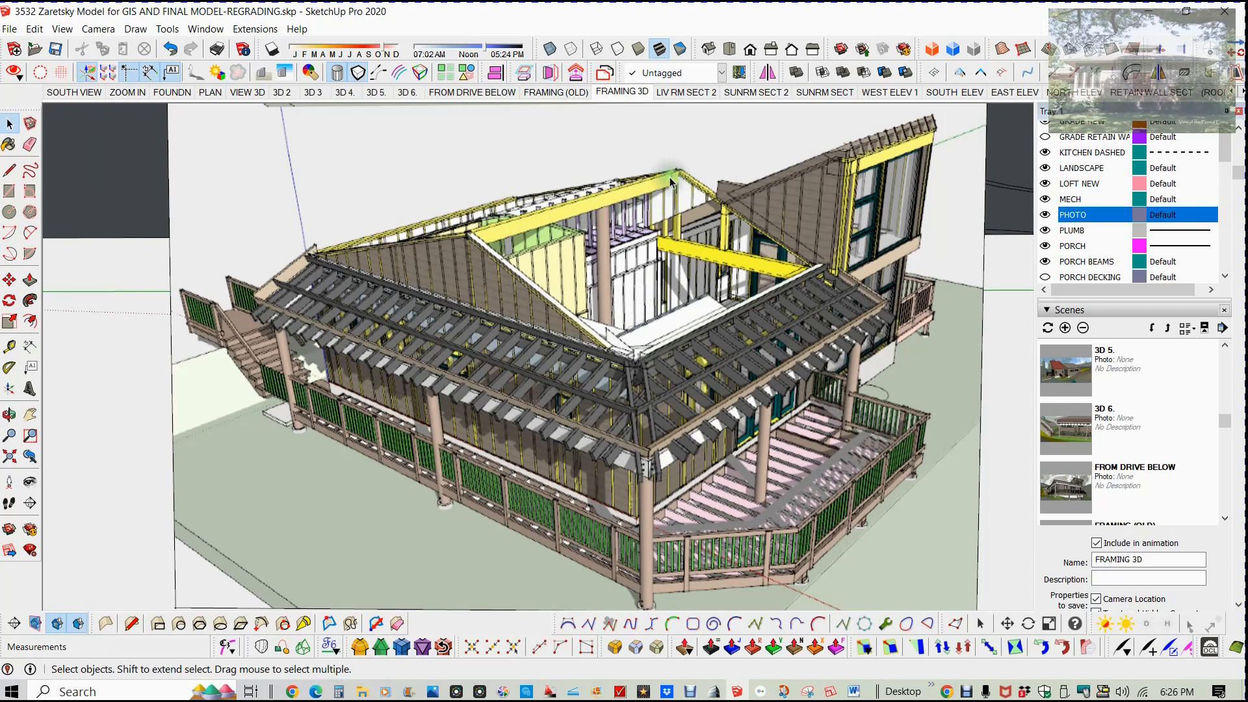
{"action": "left_click", "coordinate": [680, 169]}
{"action": "left_click", "coordinate": [675, 170]}
{"action": "left_click", "coordinate": [669, 174]}
{"action": "left_click", "coordinate": [531, 408]}
View the cut through the house in the LIV RM SECT 2 and SUNRM SECT 2 scenes.
{"action": "left_click", "coordinate": [691, 93]}
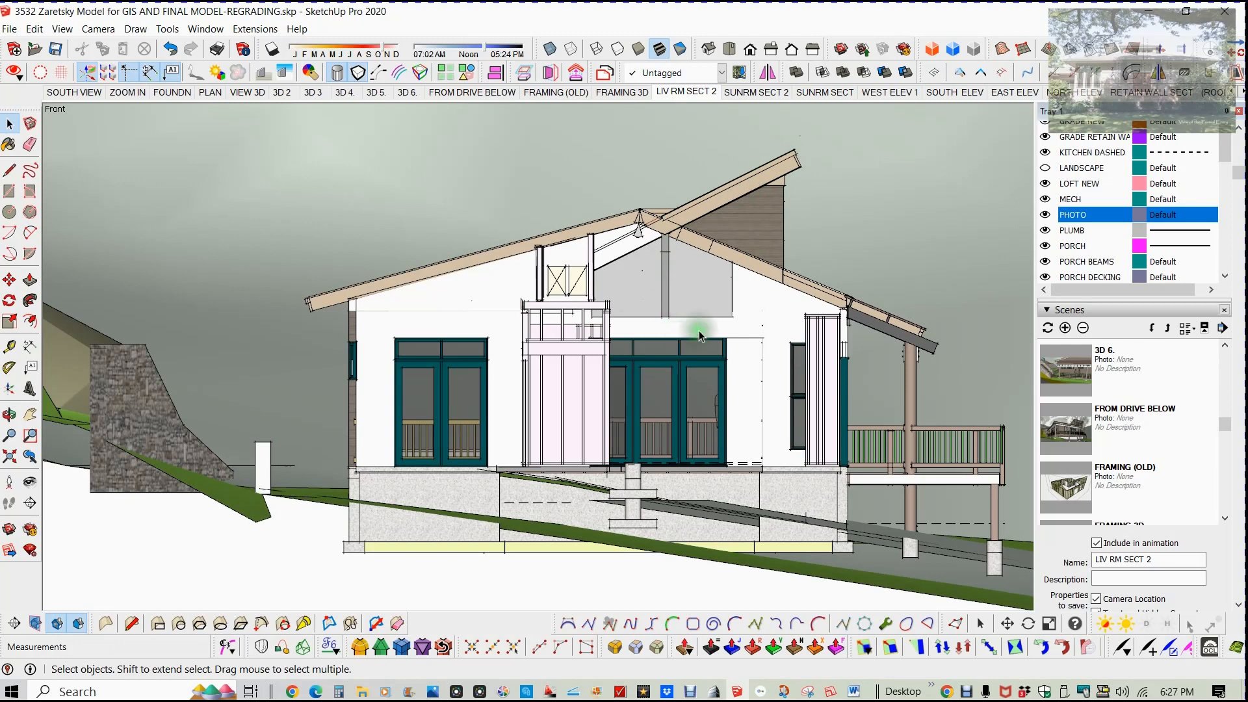
{"action": "left_click", "coordinate": [755, 92]}
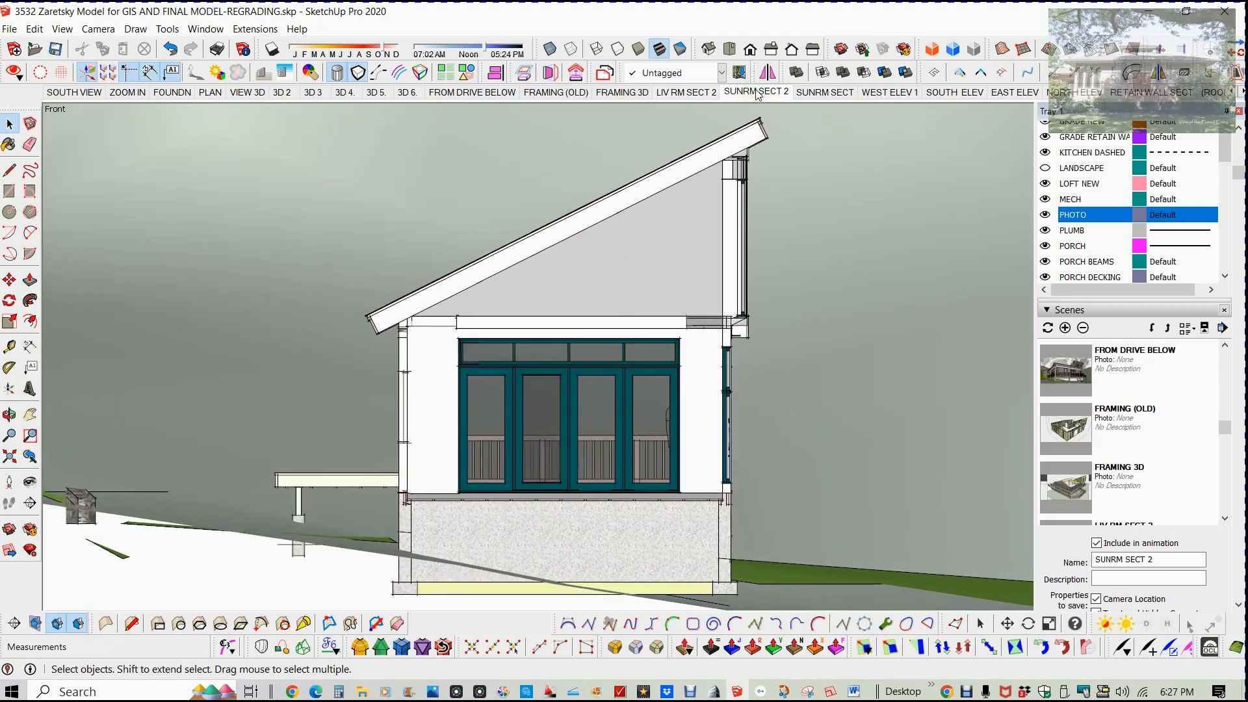
Go around the house through the WEST ELEV 1, SOUTH ELEV, EAST ELEV and NORTH ELEV scenes.
{"action": "left_click", "coordinate": [889, 92]}
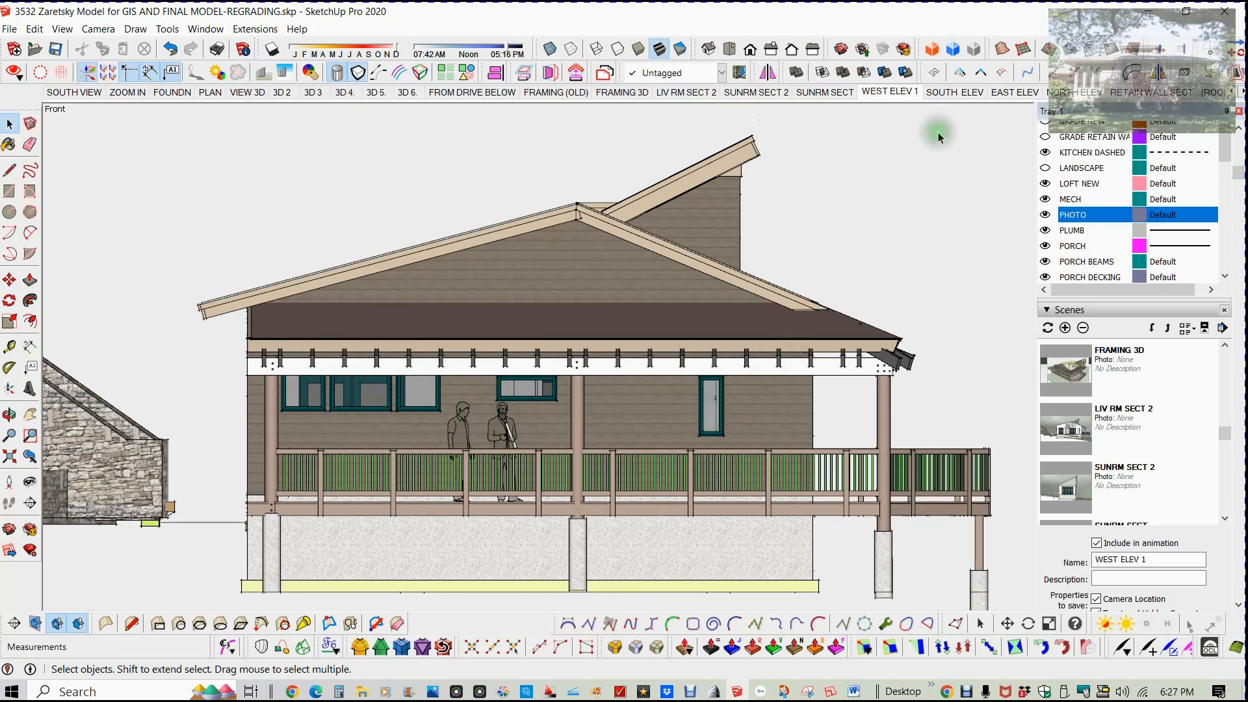
{"action": "left_click", "coordinate": [954, 93]}
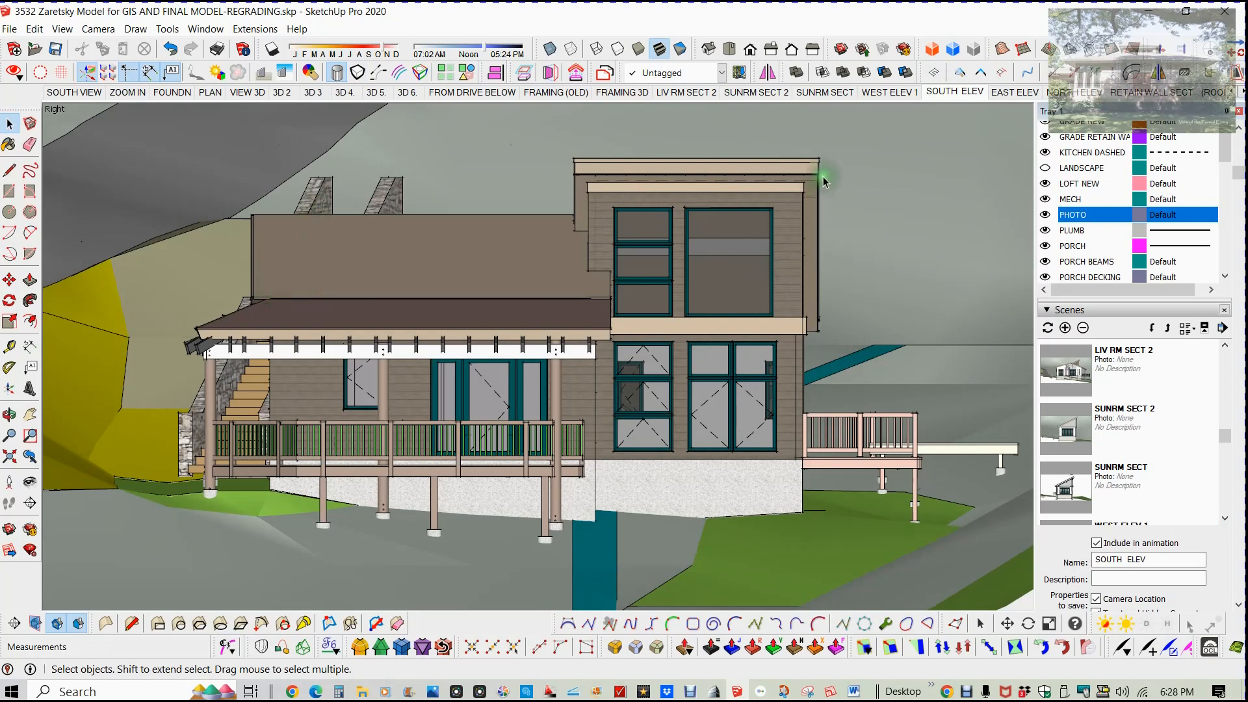
{"action": "left_click", "coordinate": [582, 213]}
{"action": "left_click", "coordinate": [1002, 94]}
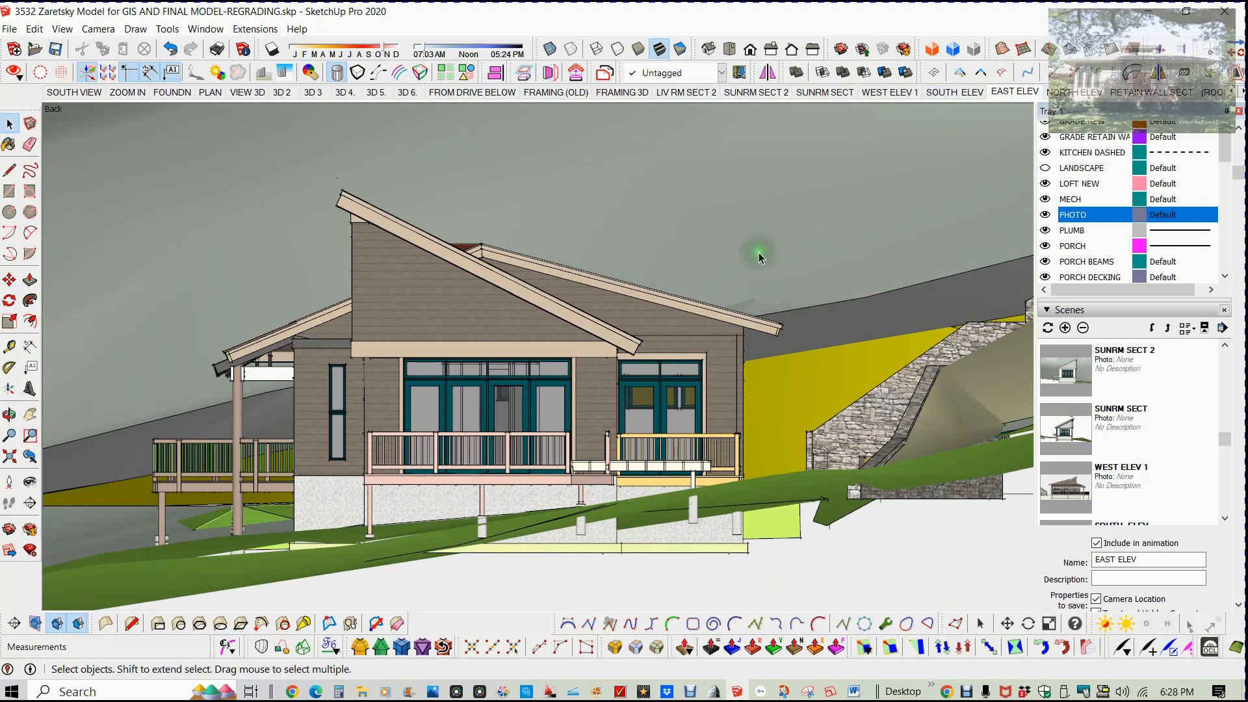
{"action": "left_click", "coordinate": [1057, 94]}
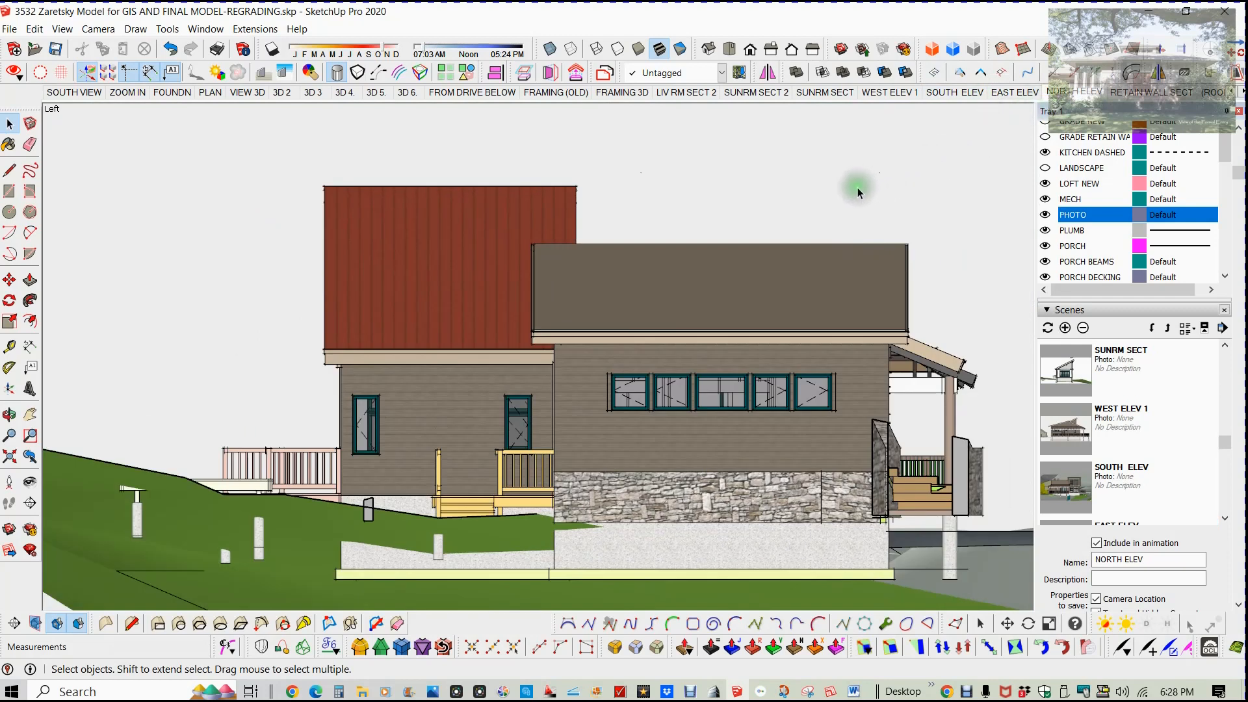
{"action": "scroll", "coordinate": [856, 187], "scroll_direction": "down", "scroll_amount": 4}
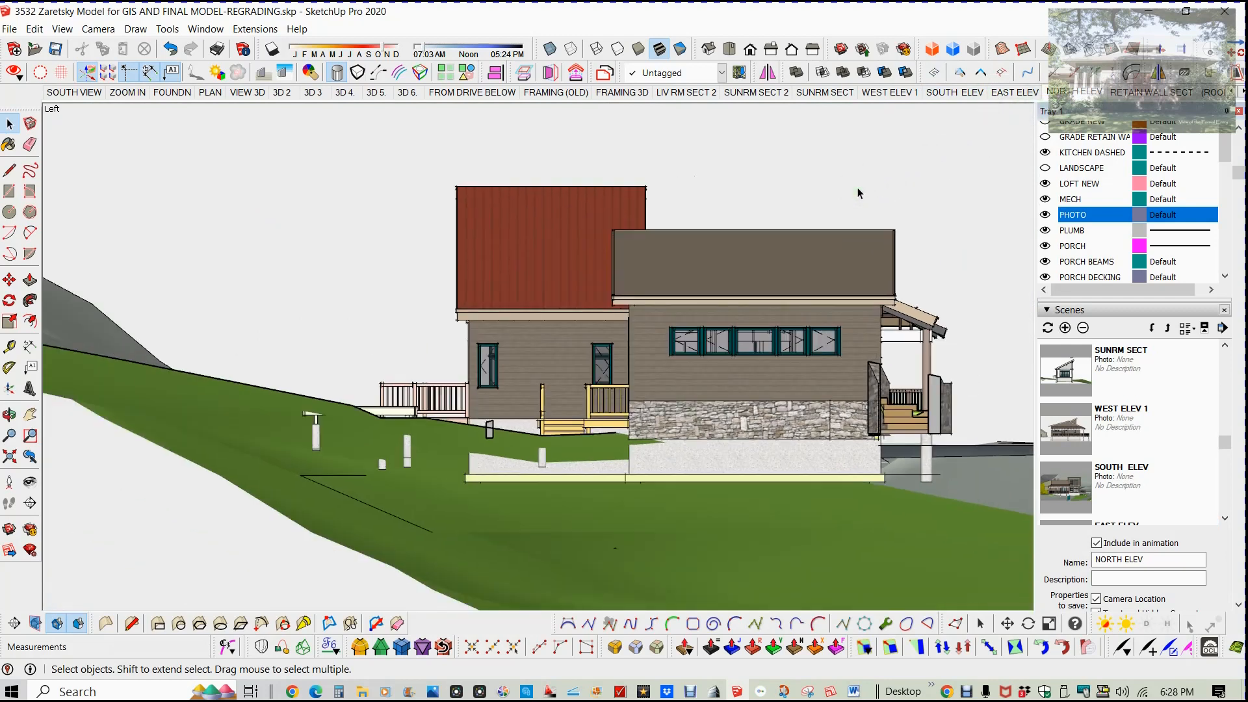
Return to the EAST ELEV scene and examine in 3D how the house and stone walls sit on the slope.
{"action": "left_click", "coordinate": [1015, 93]}
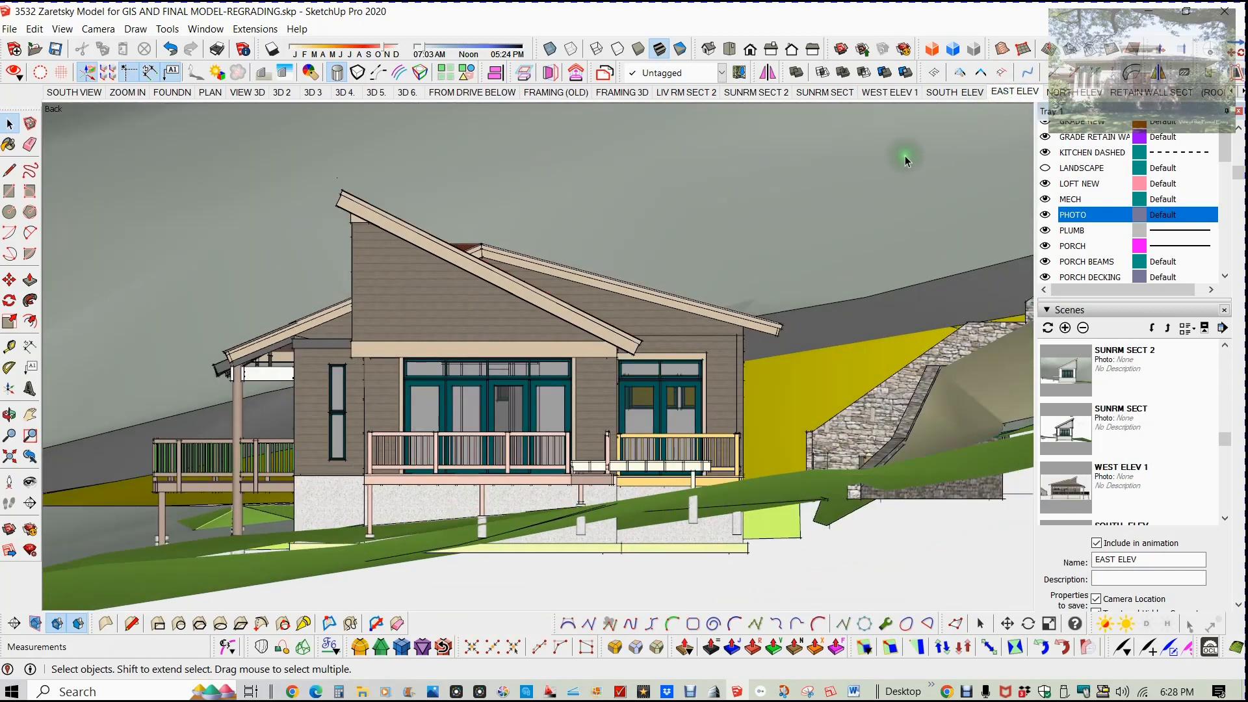
{"action": "middle_click_drag", "start_coordinate": [905, 159], "coordinate": [914, 286]}
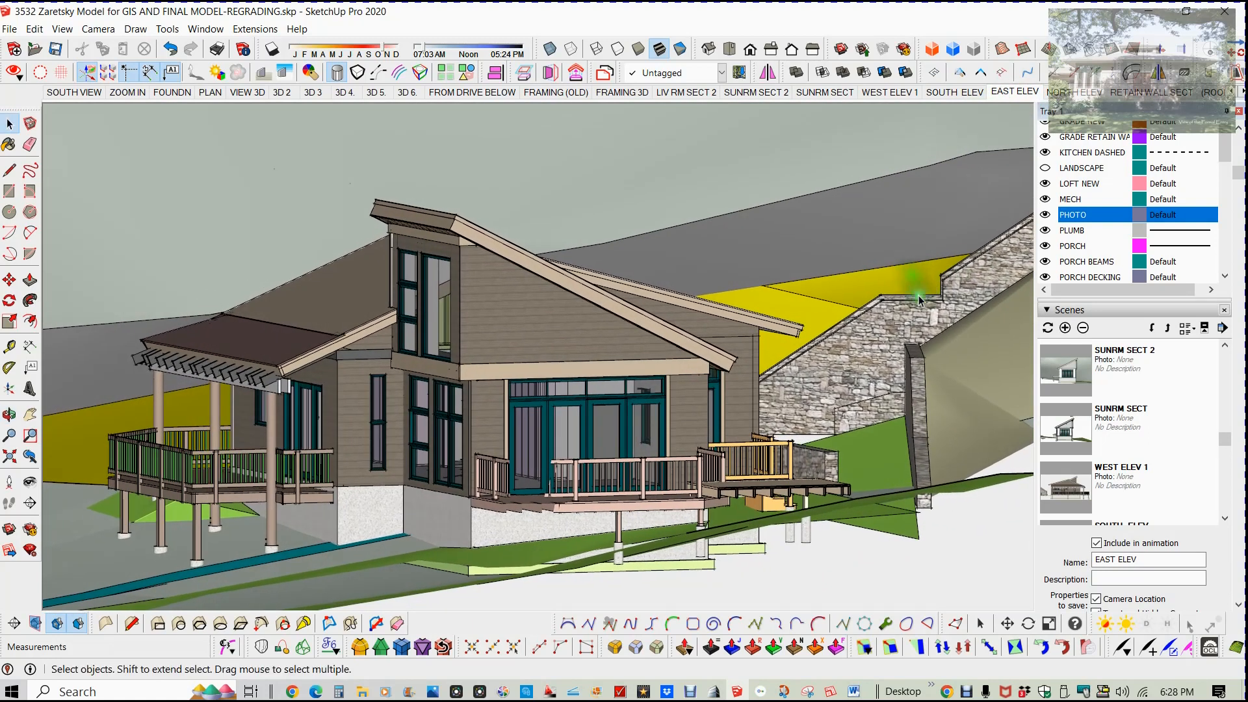
{"action": "scroll", "coordinate": [914, 287], "scroll_direction": "down", "scroll_amount": 5}
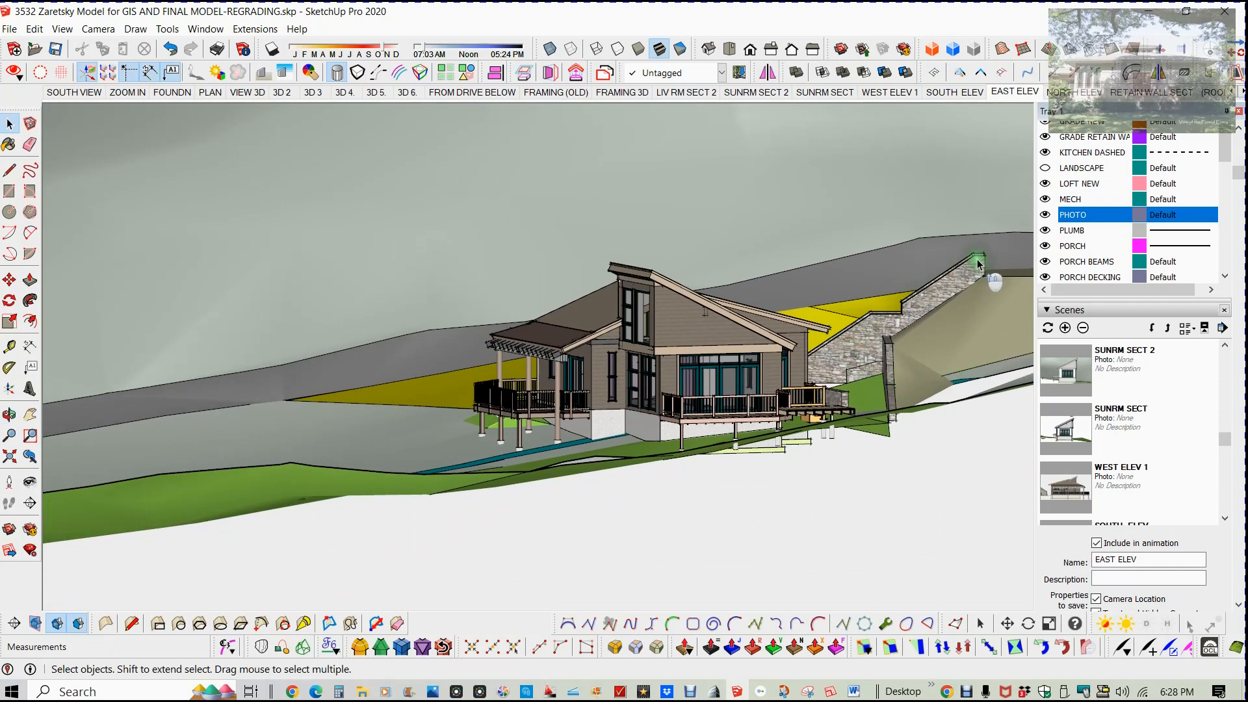
{"action": "scroll", "coordinate": [978, 267], "scroll_direction": "up", "scroll_amount": 2}
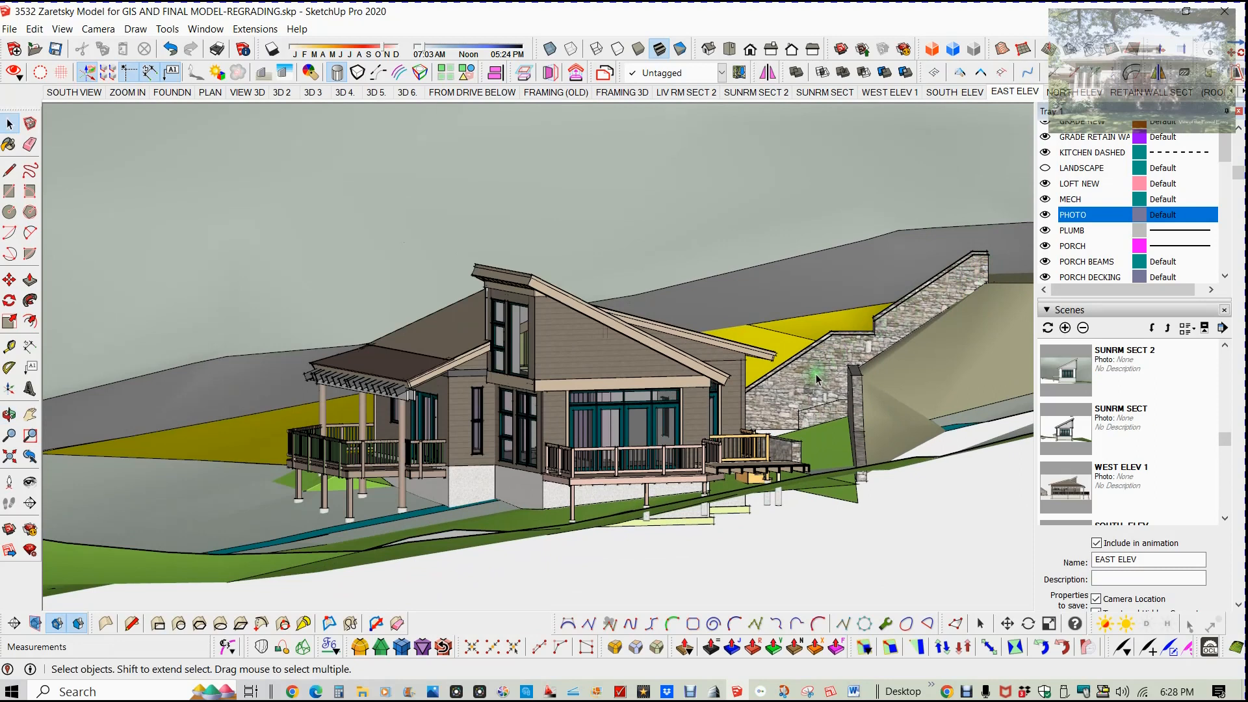
Step through the EAST ELEV, NORTH ELEV and RETAIN WALL SECT scenes to examine the retaining walls against the house.
{"action": "left_click", "coordinate": [1026, 92]}
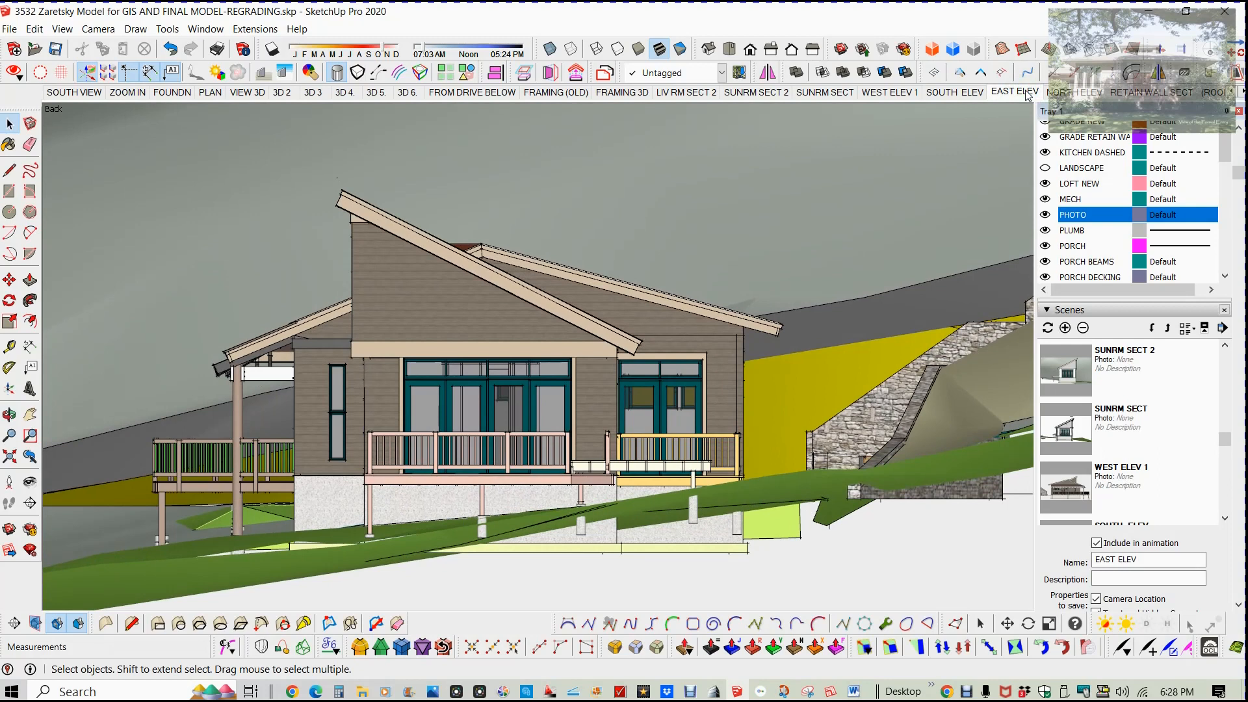
{"action": "left_click", "coordinate": [1057, 93]}
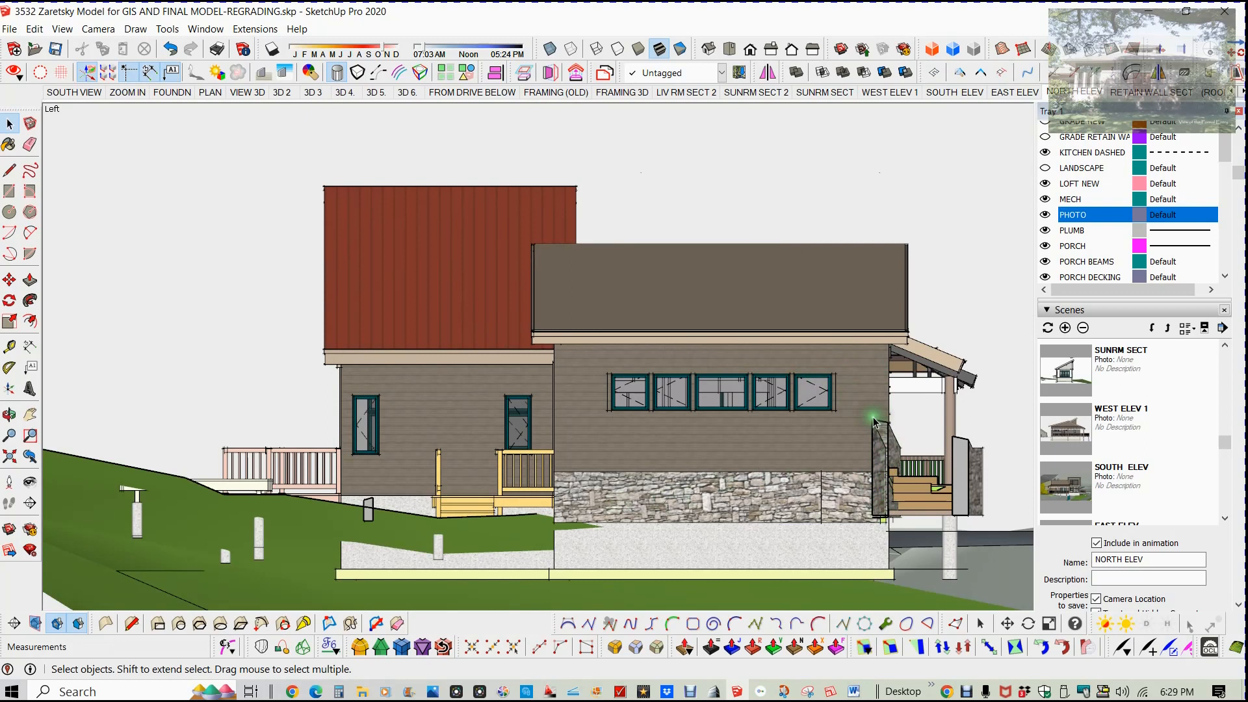
{"action": "left_click", "coordinate": [1144, 97]}
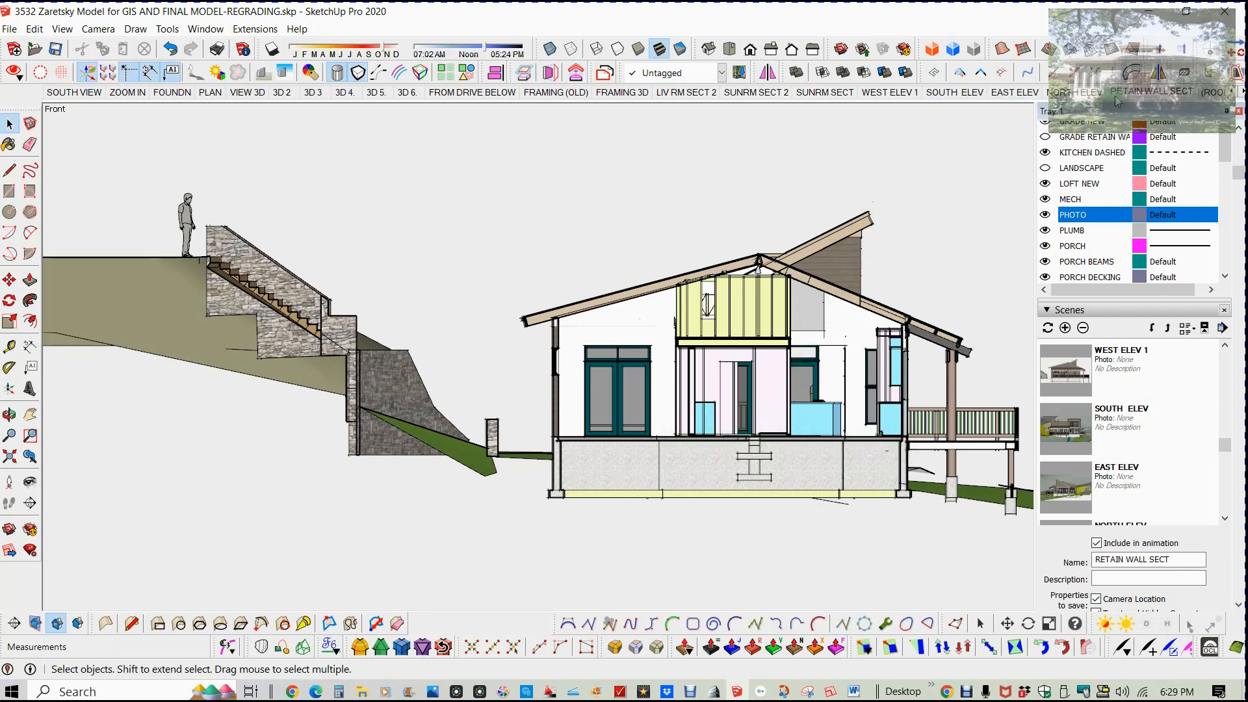
View the house from above in the ROOF PLAN scene, and open the EXTR WALL OFF scene.
{"action": "left_click", "coordinate": [1195, 92]}
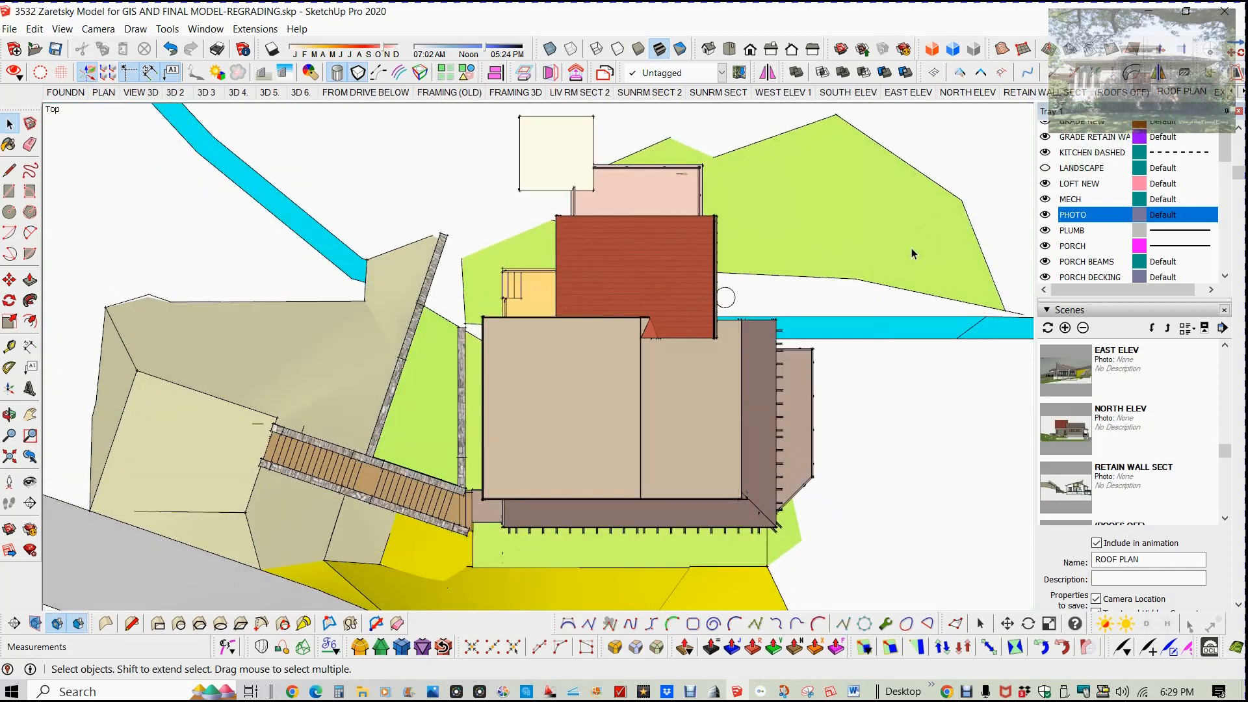
{"action": "left_click", "coordinate": [1242, 91]}
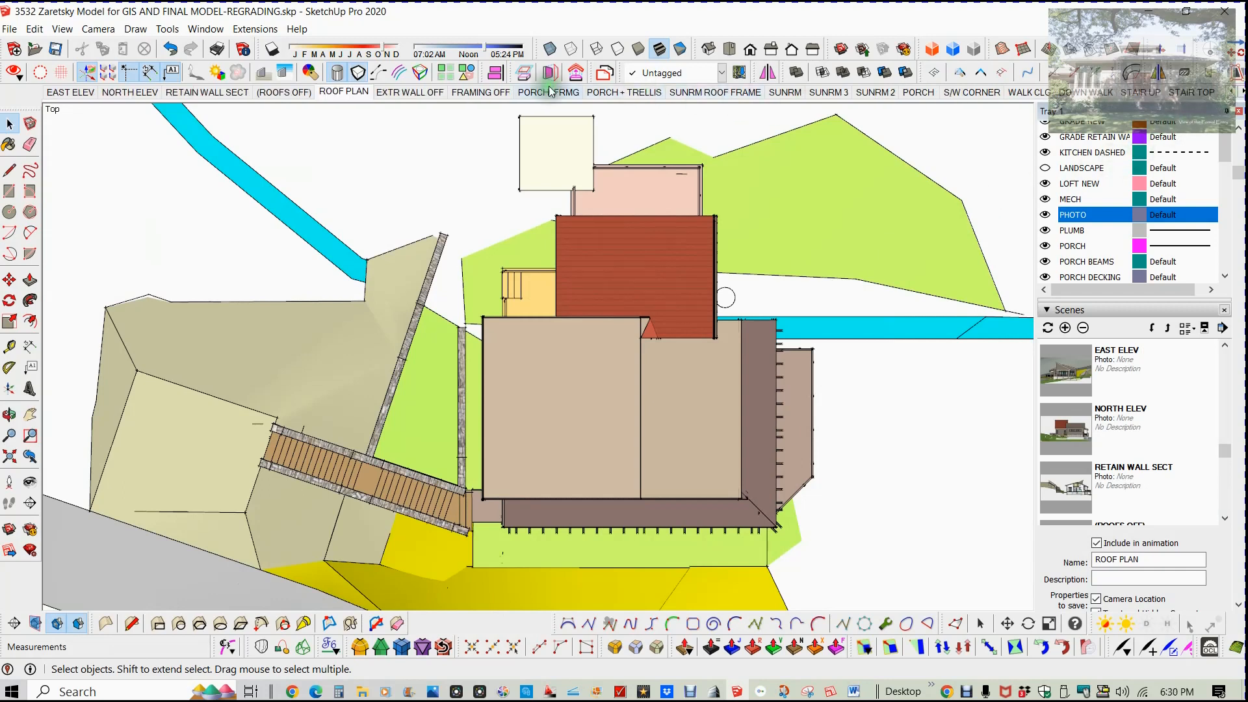
{"action": "left_click", "coordinate": [409, 92]}
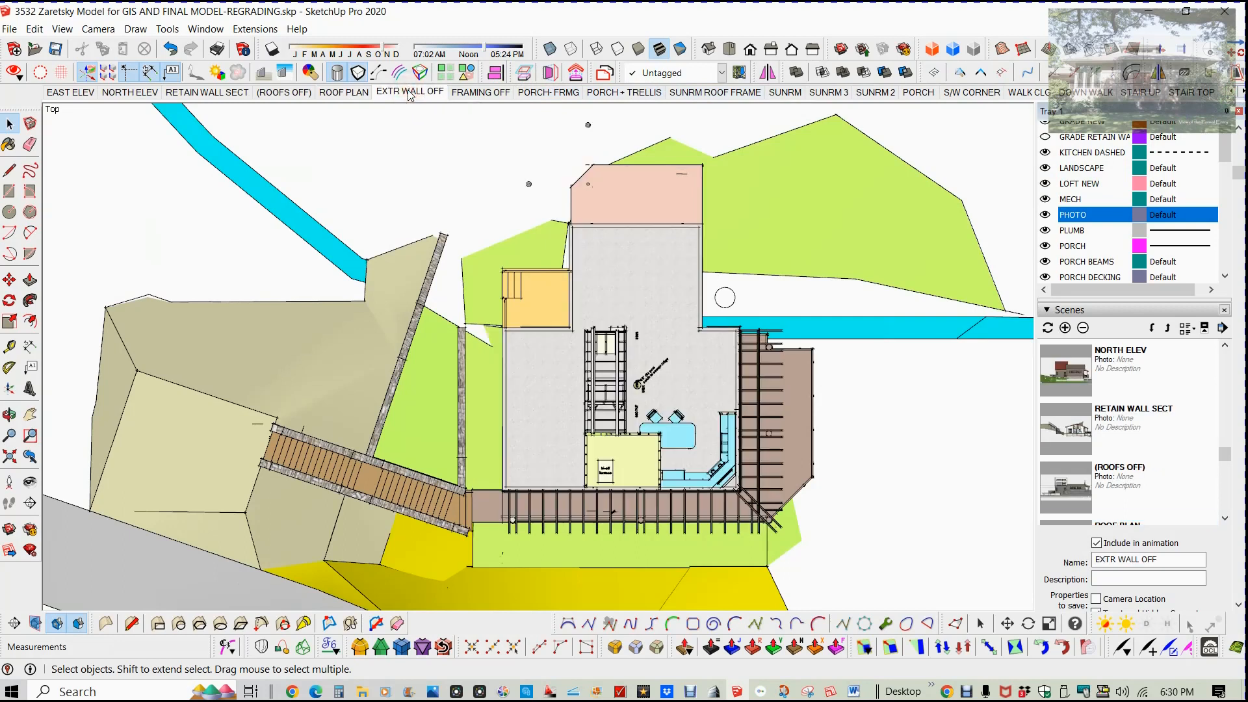
Step through the PORCH- FRMG, PORCH + TRELLIS and SUNRM ROOF FRAME scenes to view the porch and sunroom framing plans.
{"action": "left_click", "coordinate": [548, 92]}
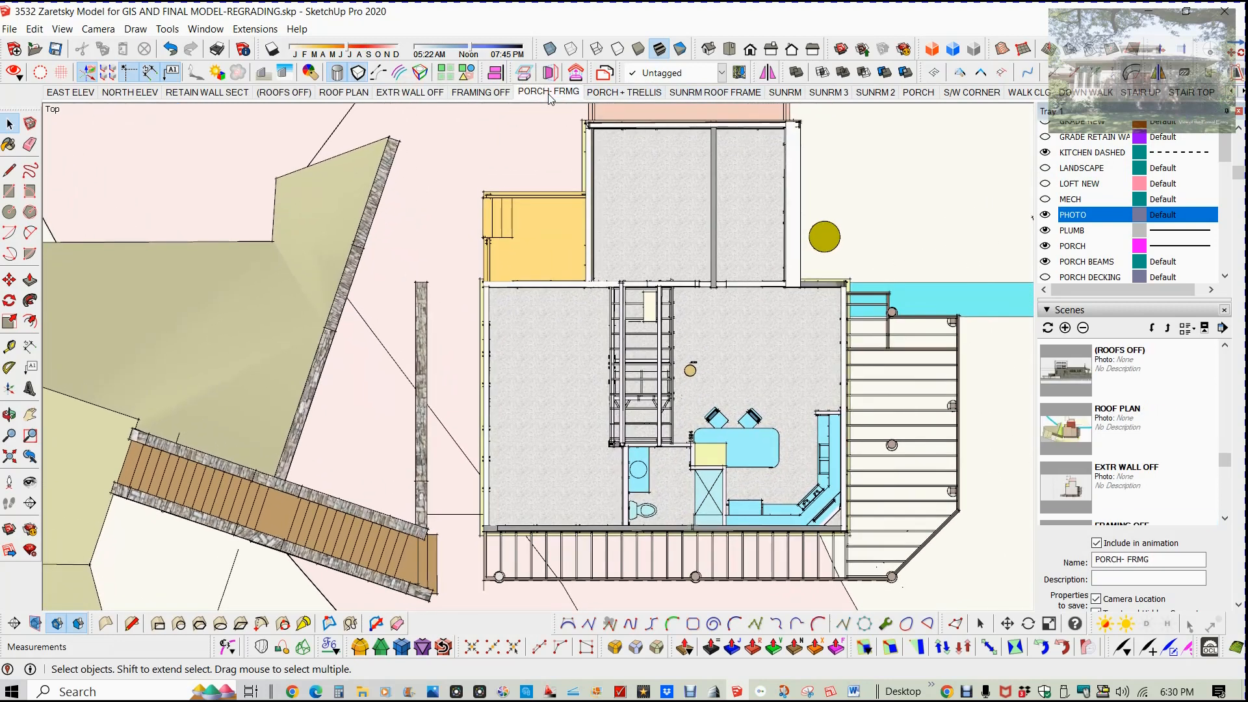
{"action": "left_click", "coordinate": [548, 95]}
{"action": "left_click", "coordinate": [614, 91]}
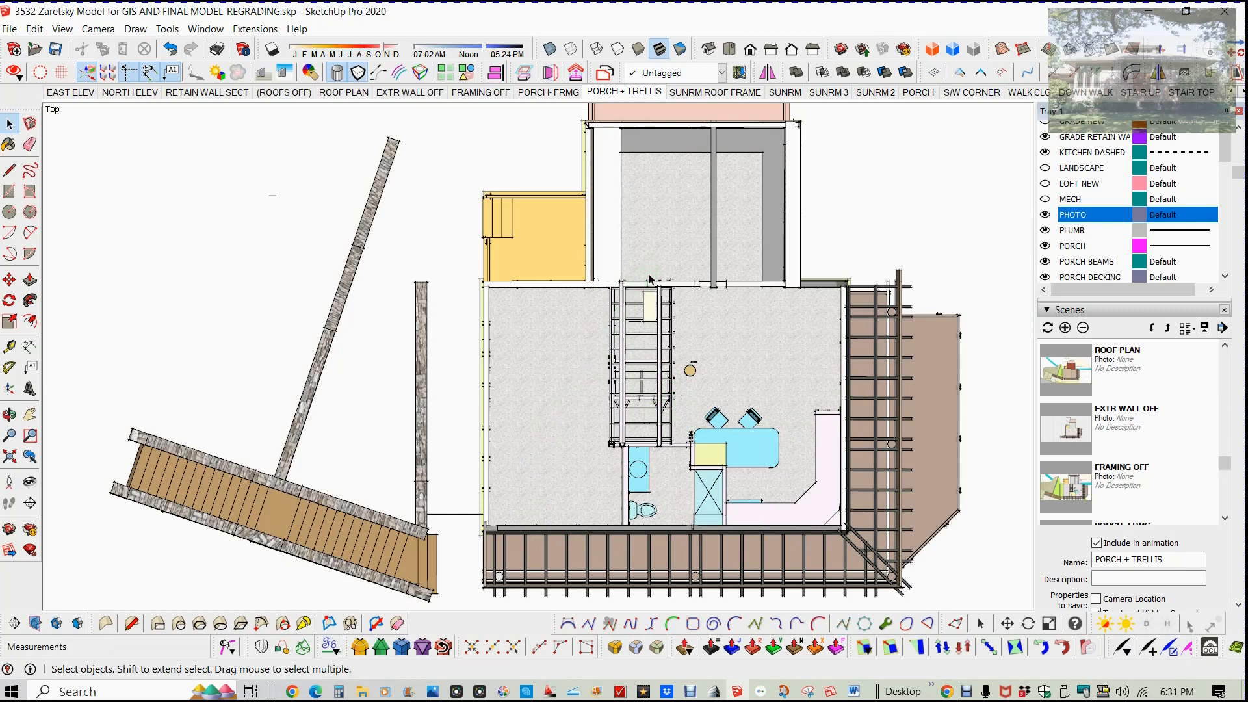
{"action": "left_click", "coordinate": [708, 92]}
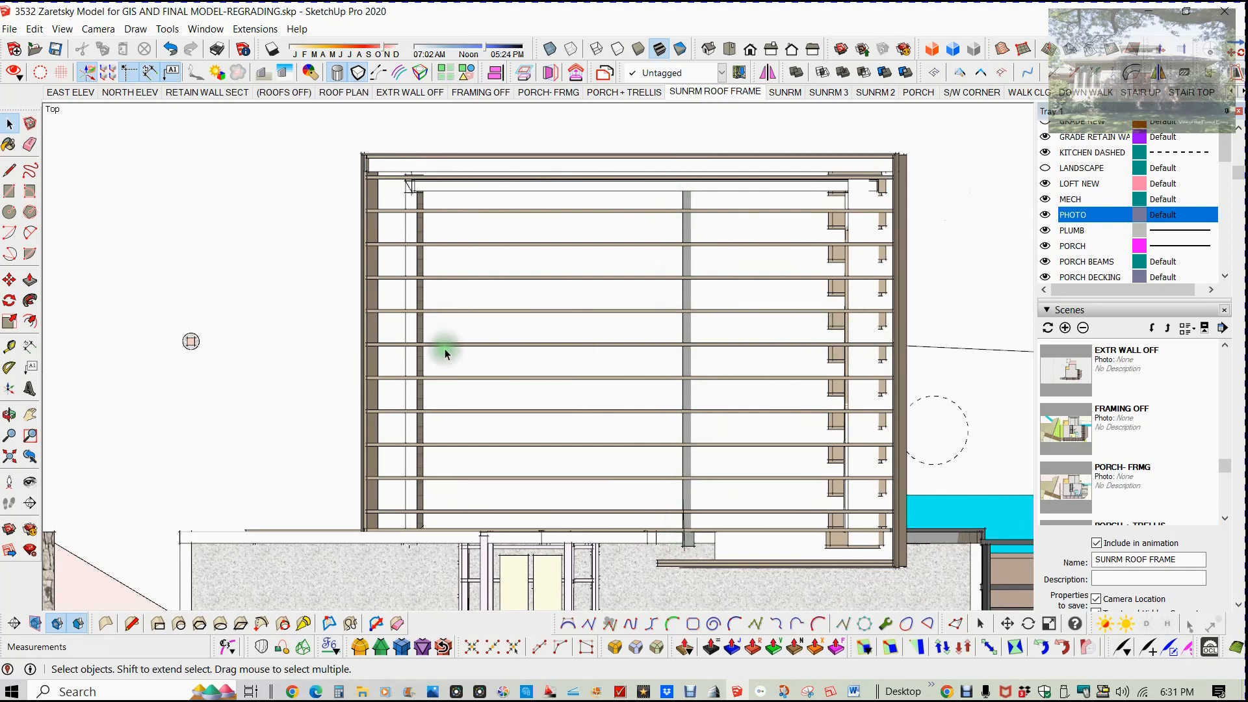
View the sunroom interior through the SUNRM, SUNRM 3 and SUNRM 2 scenes.
{"action": "left_click", "coordinate": [785, 92]}
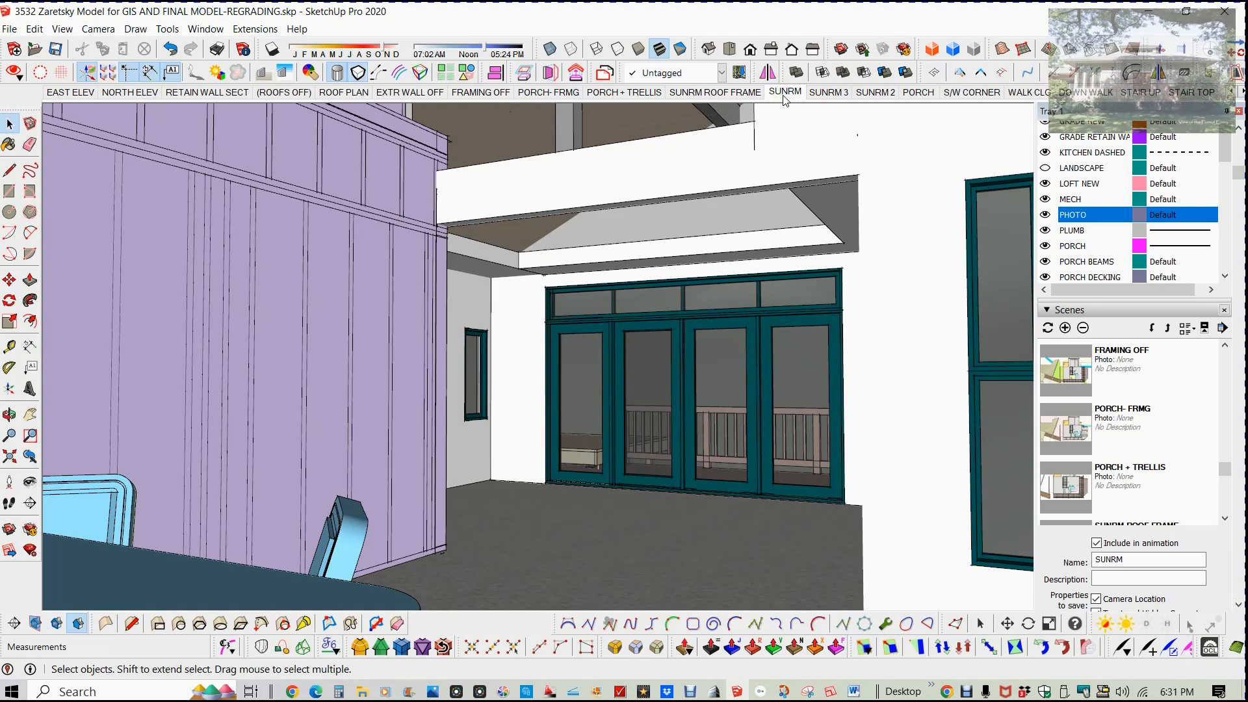
{"action": "left_click", "coordinate": [833, 94]}
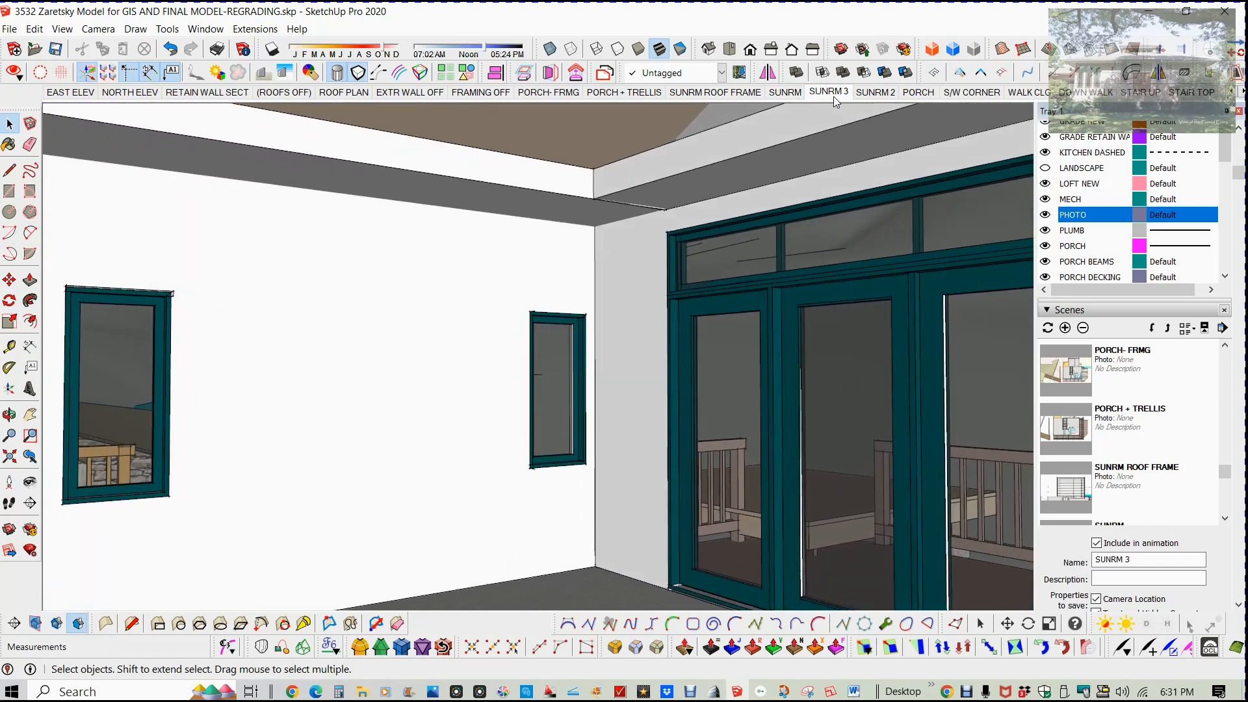
{"action": "left_click", "coordinate": [874, 94]}
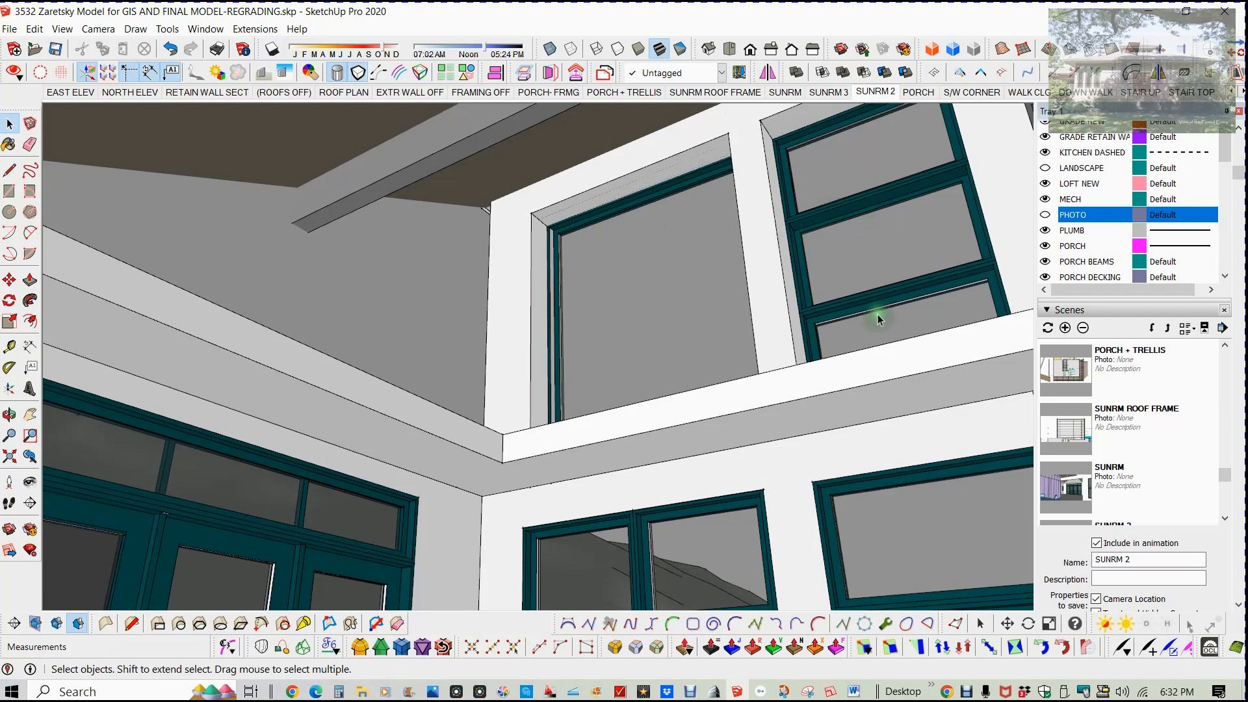
Go around the outside of the porch through the PORCH, S/W CORNER and WALK CLG scenes.
{"action": "left_click", "coordinate": [920, 93]}
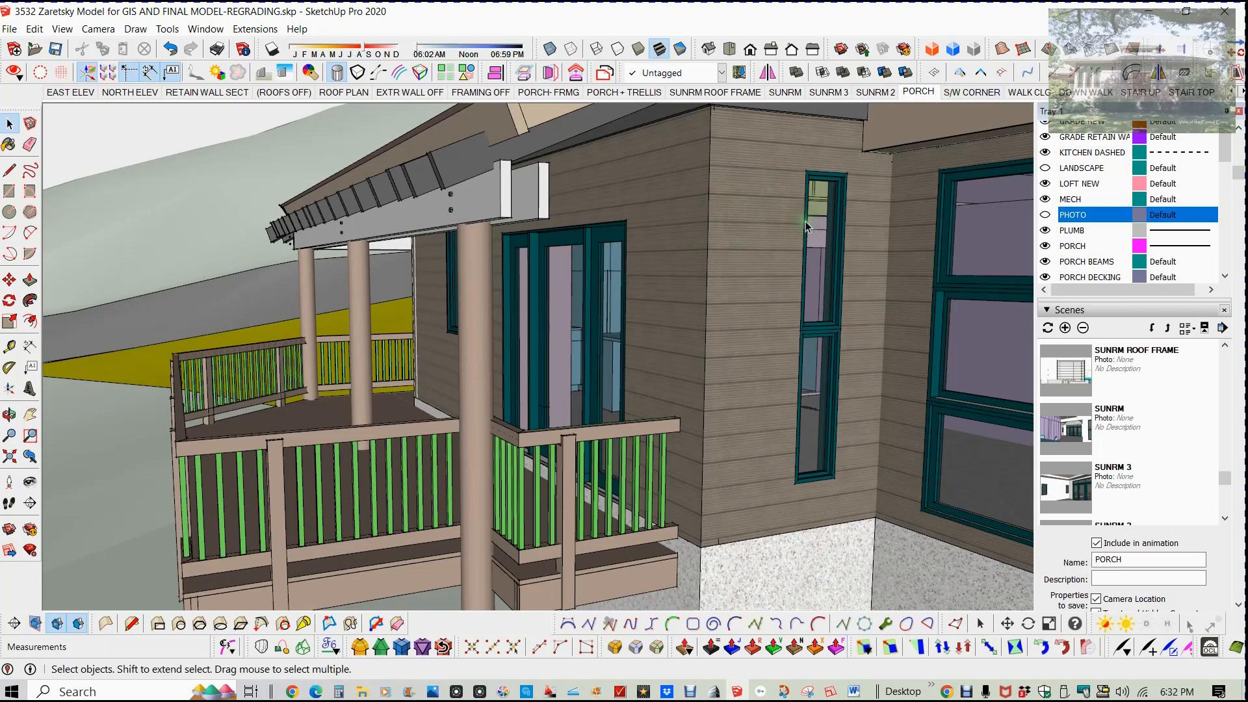
{"action": "left_click", "coordinate": [963, 95]}
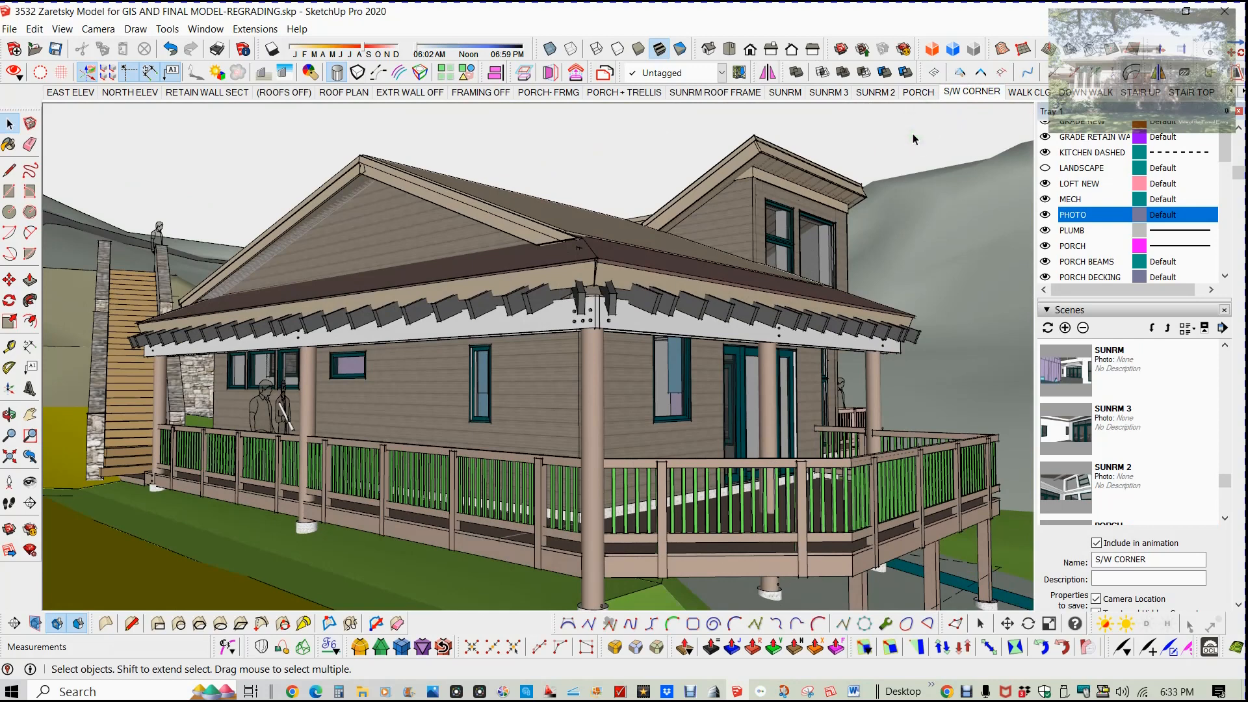
{"action": "left_click", "coordinate": [1028, 93]}
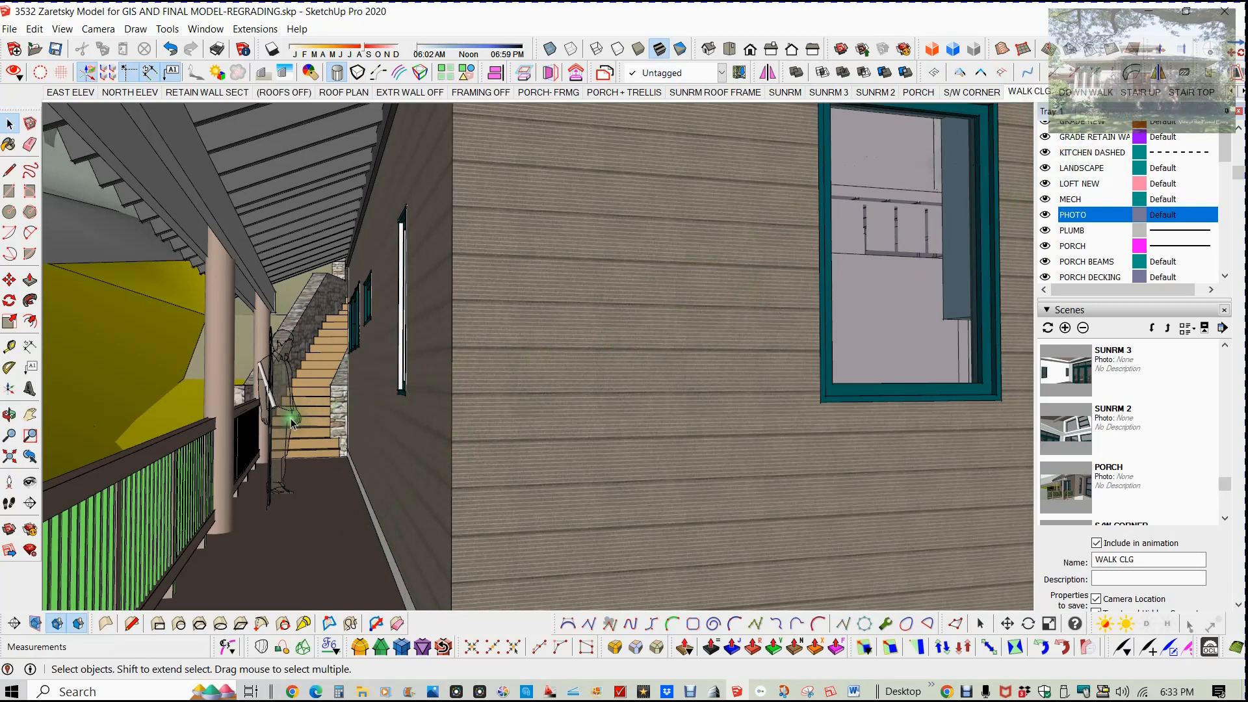
Examine the covered porch walk towards the stone-walled stair, and the porch corner with its railing and trellis beam.
{"action": "scroll", "coordinate": [296, 422], "scroll_direction": "up", "scroll_amount": 4}
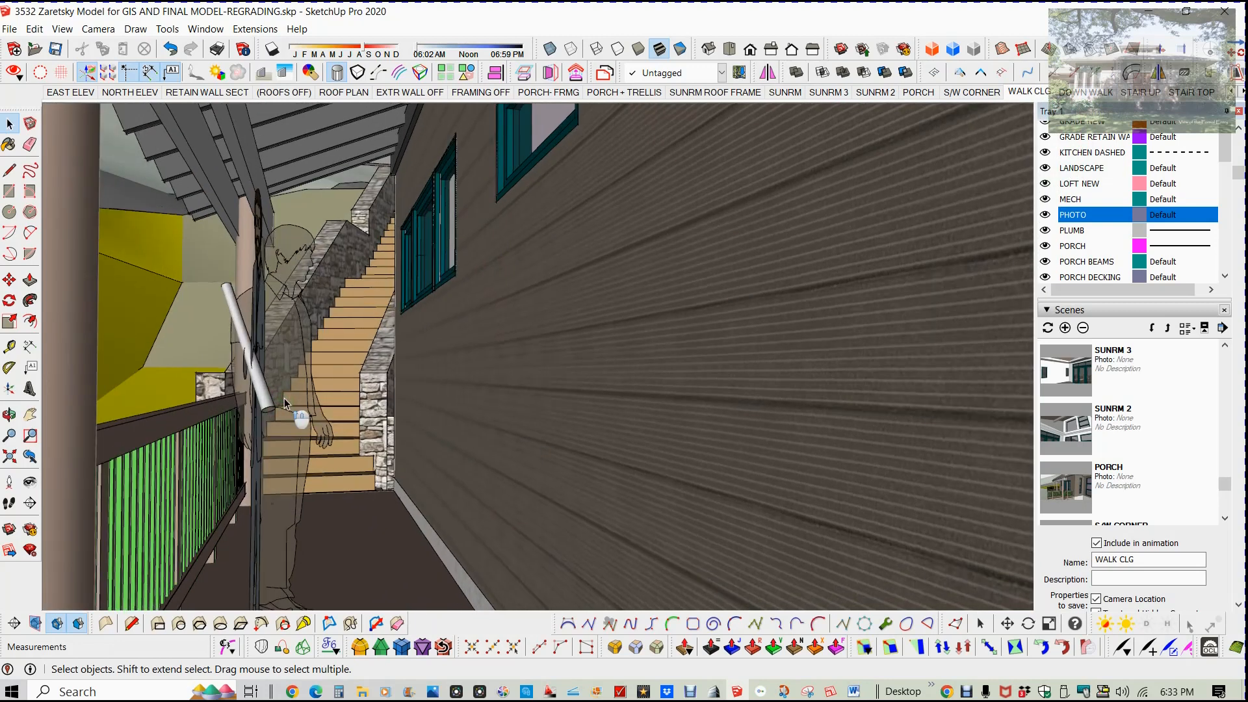
{"action": "scroll", "coordinate": [284, 403], "scroll_direction": "up", "scroll_amount": 1}
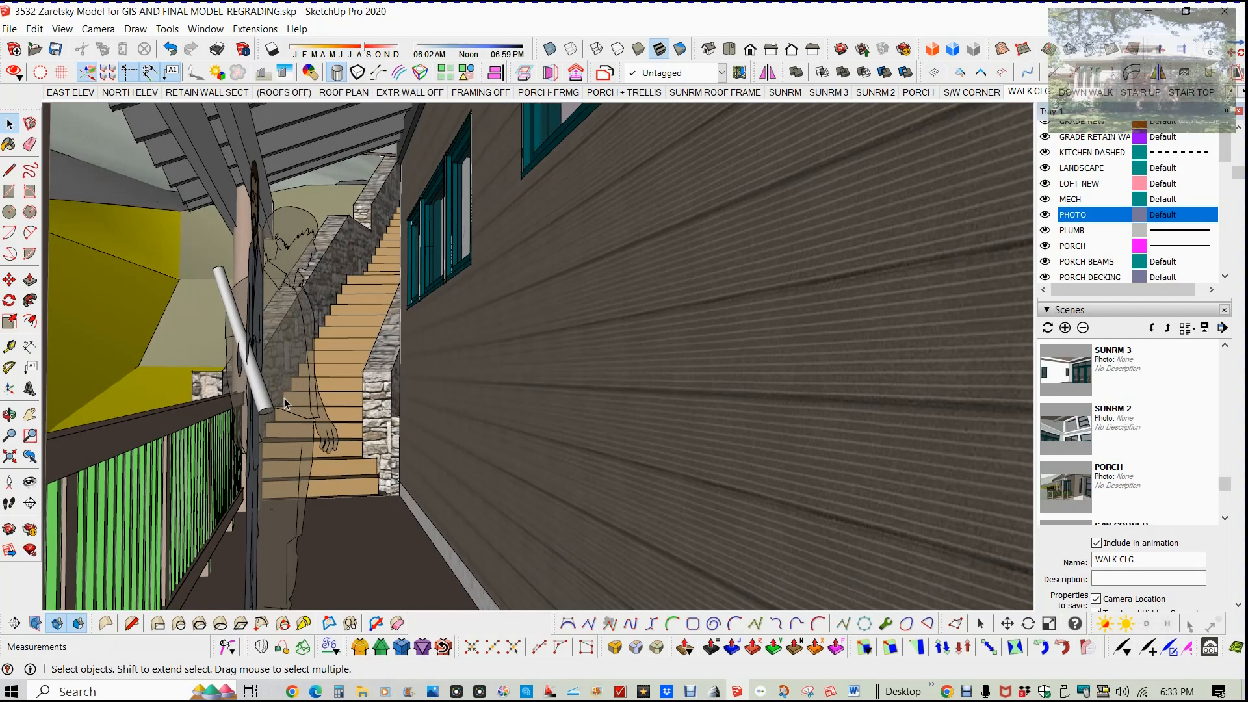
{"action": "scroll", "coordinate": [286, 402], "scroll_direction": "down", "scroll_amount": 4}
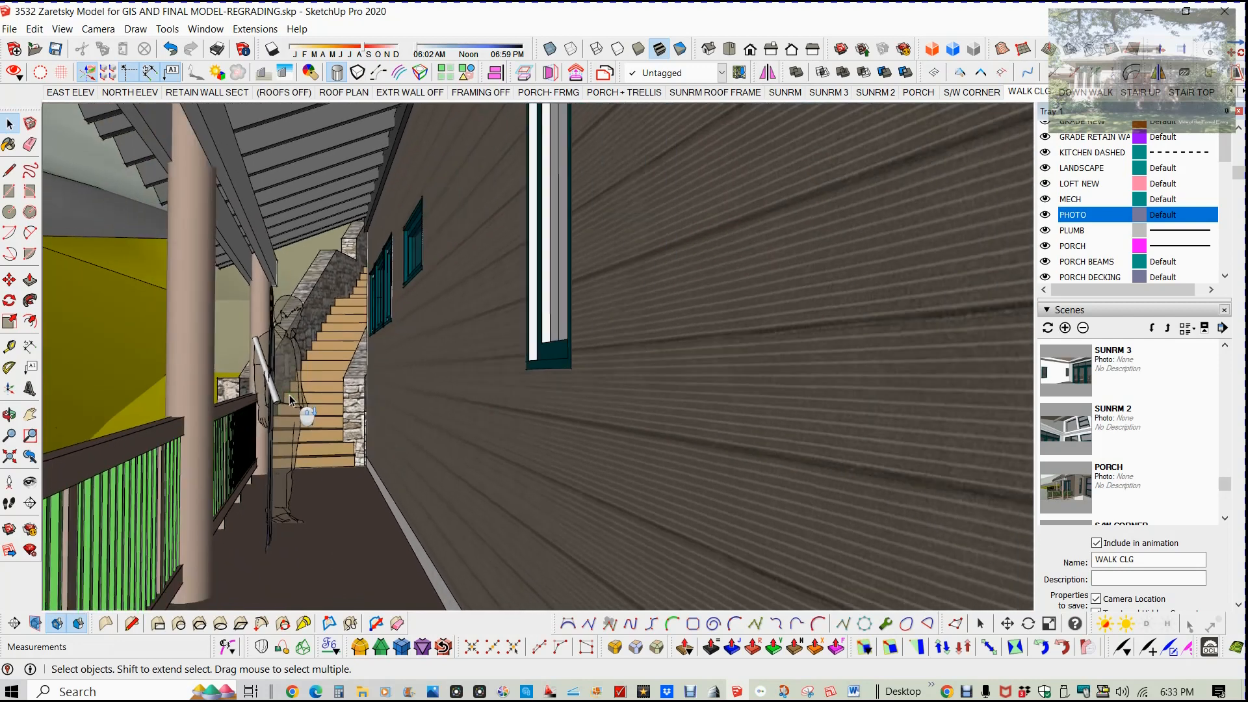
{"action": "scroll", "coordinate": [290, 400], "scroll_direction": "down", "scroll_amount": 6}
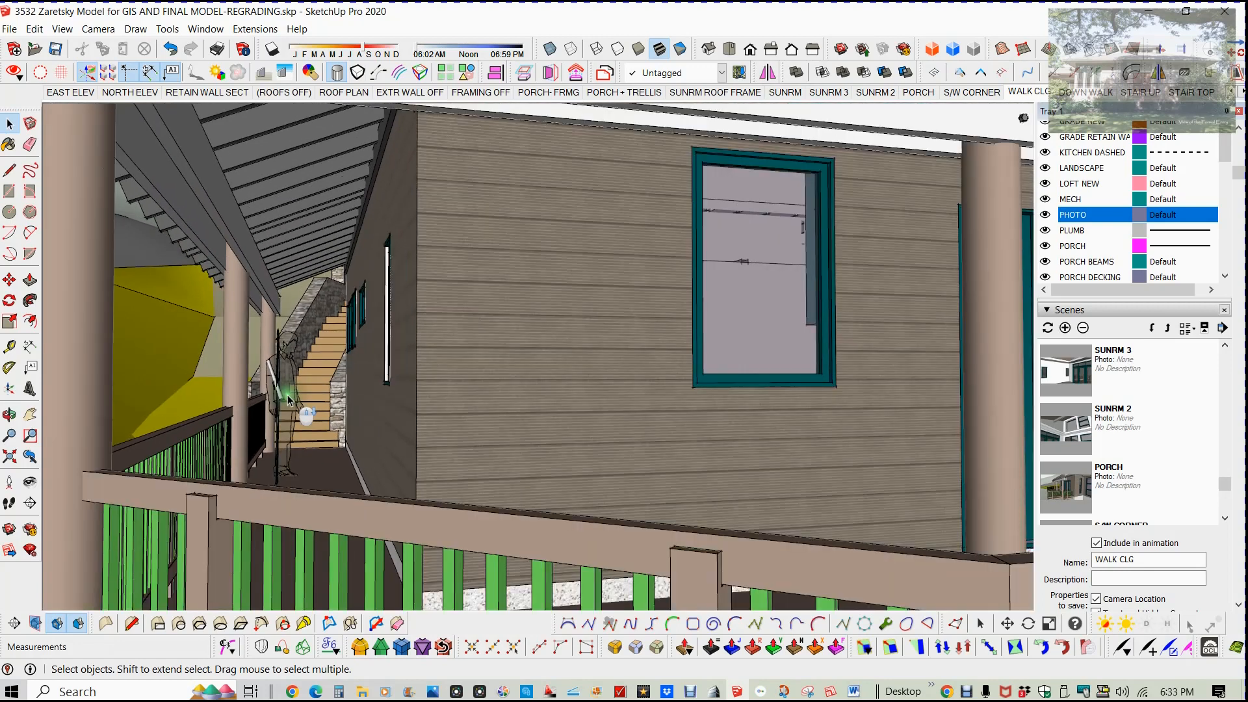
{"action": "scroll", "coordinate": [290, 400], "scroll_direction": "down", "scroll_amount": 3}
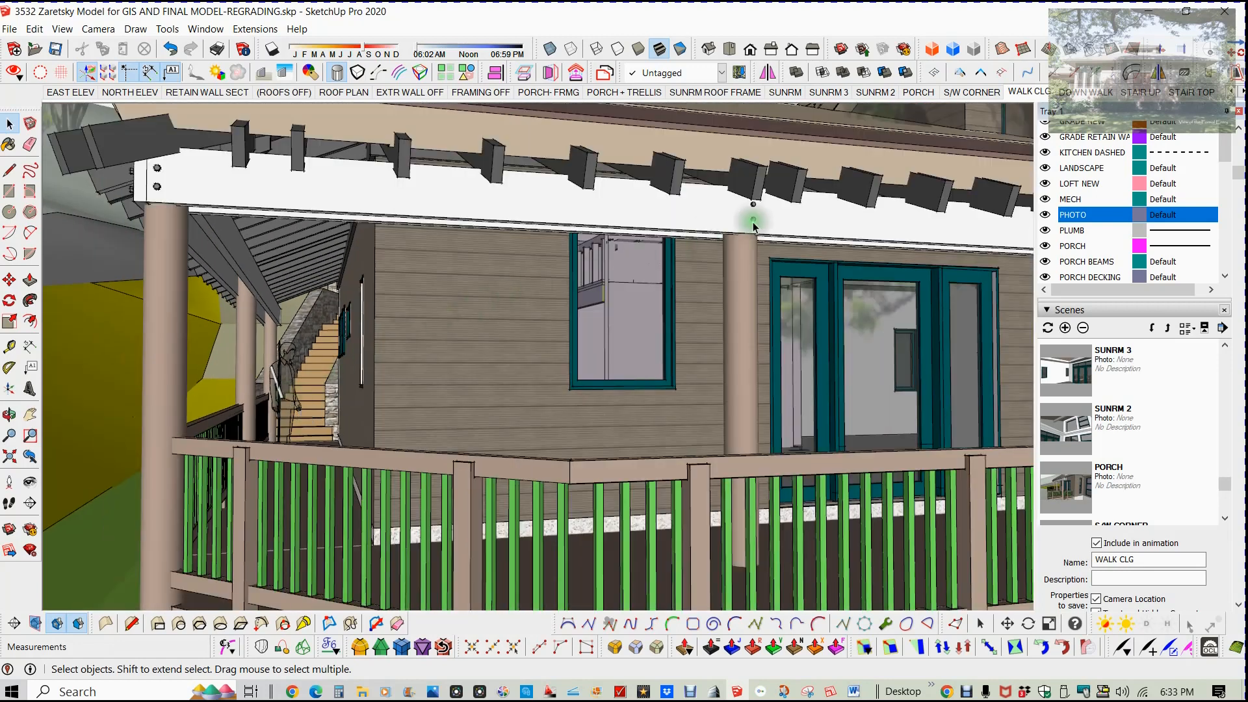
Follow the outdoor stair up the slope through the DOWN WALK, STAIR UP and STAIR TOP scenes.
{"action": "left_click", "coordinate": [1032, 92]}
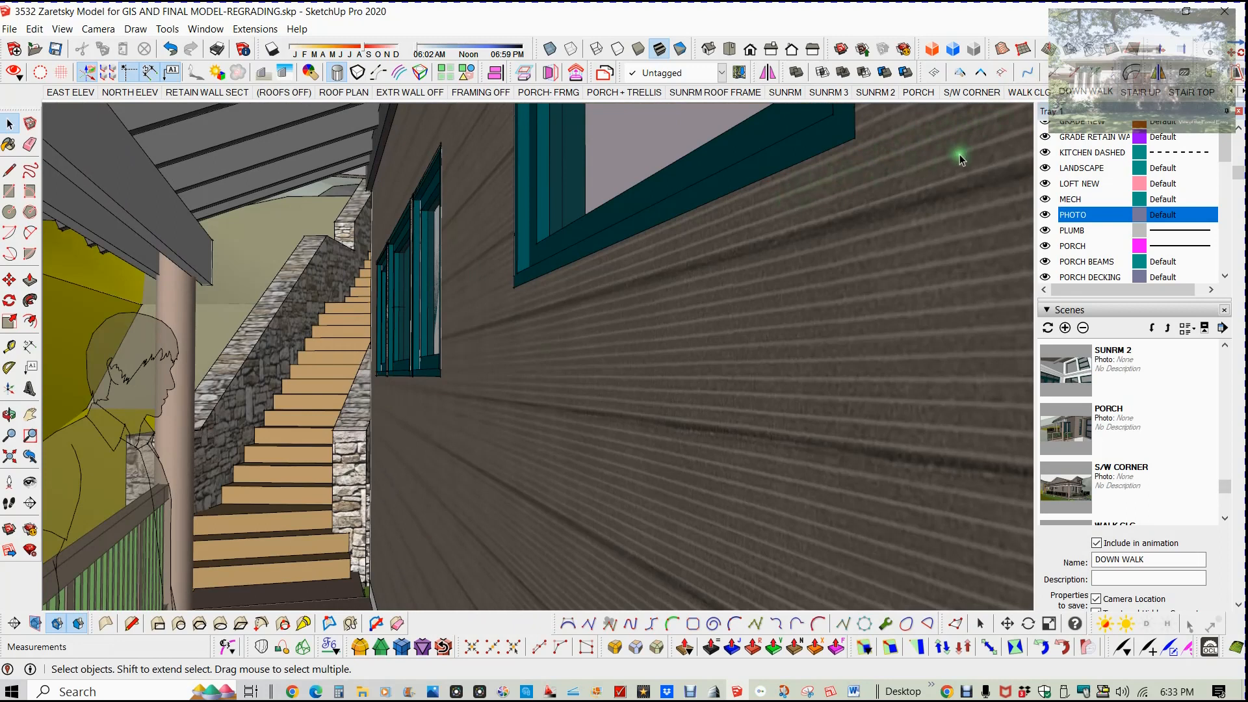
{"action": "left_click", "coordinate": [1141, 93]}
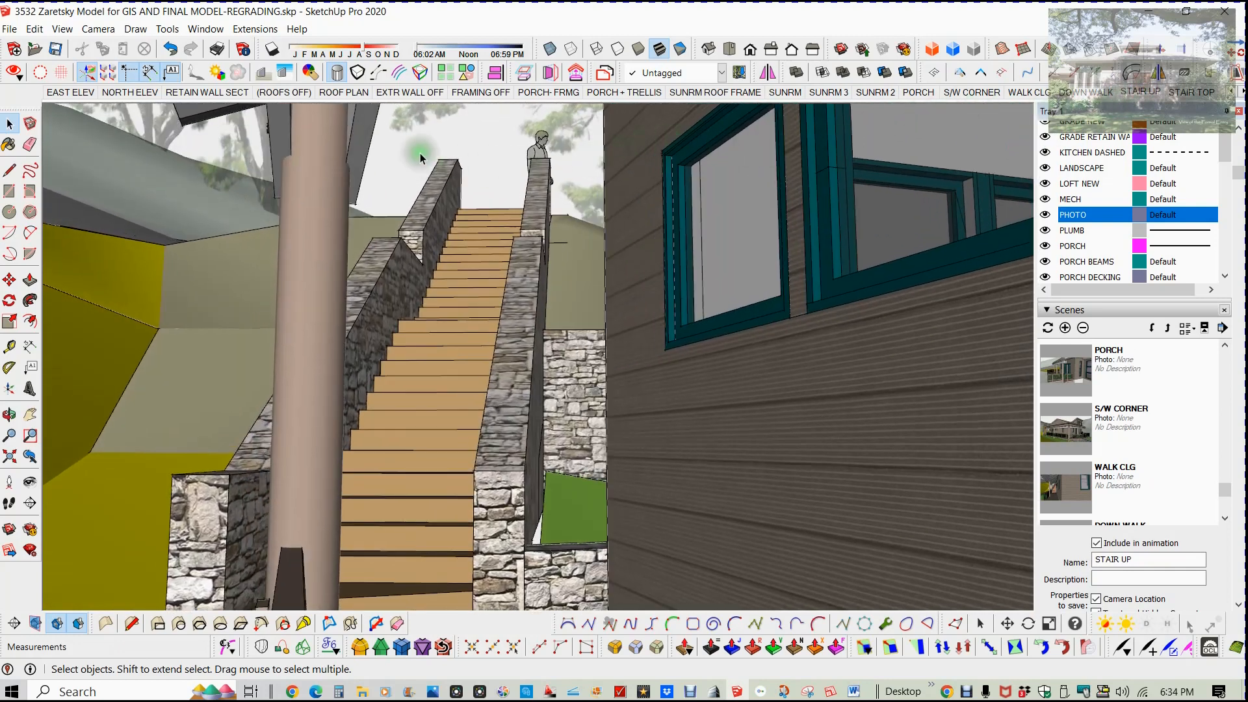
{"action": "middle_click_drag", "start_coordinate": [420, 156], "coordinate": [458, 303], "text": "shift"}
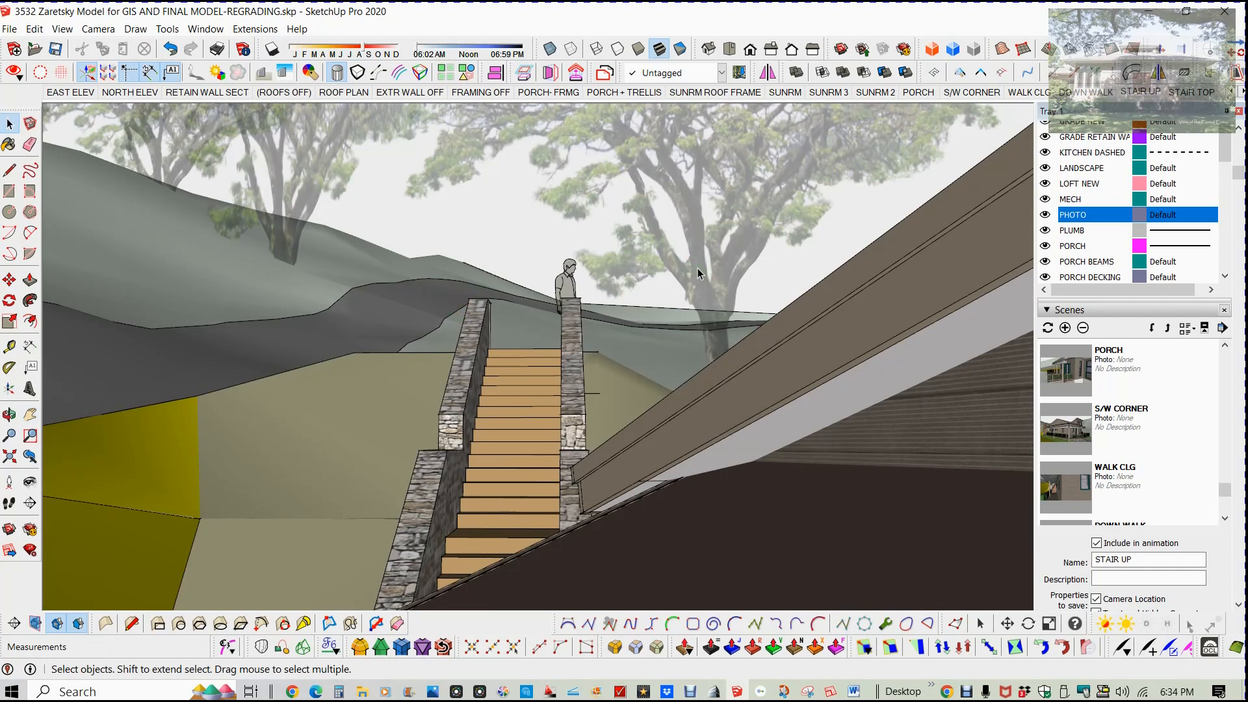
{"action": "left_click", "coordinate": [1191, 92]}
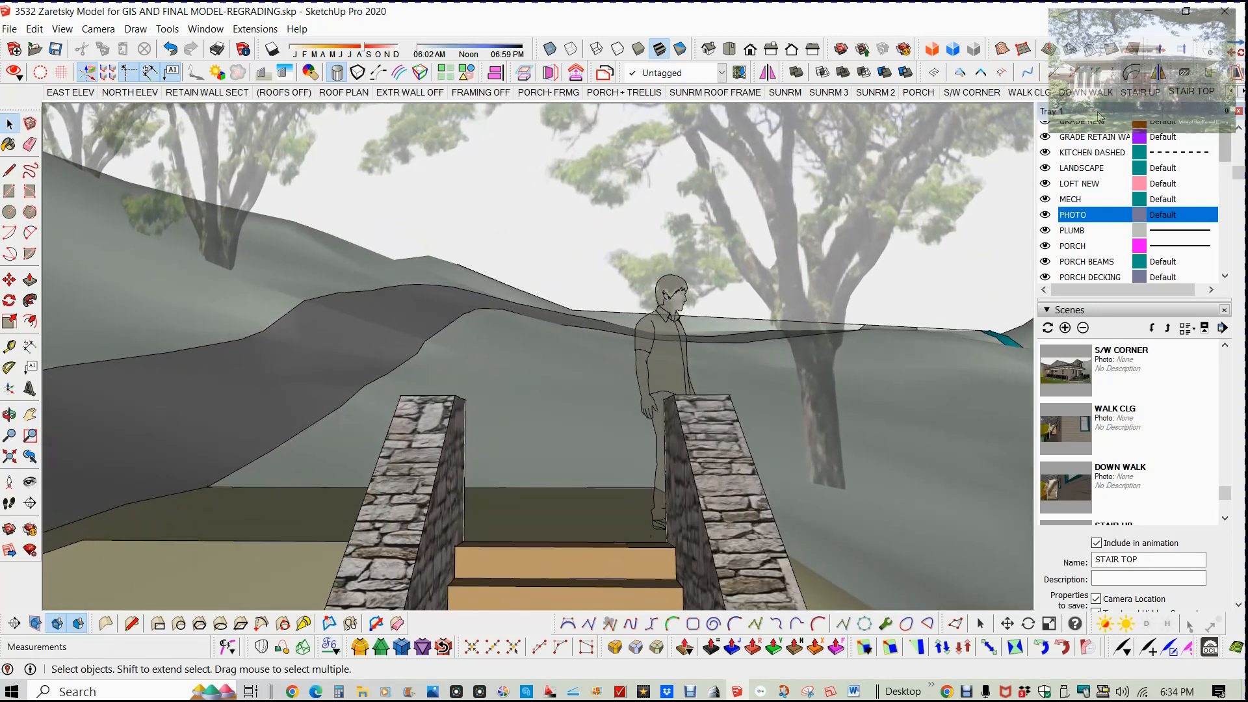